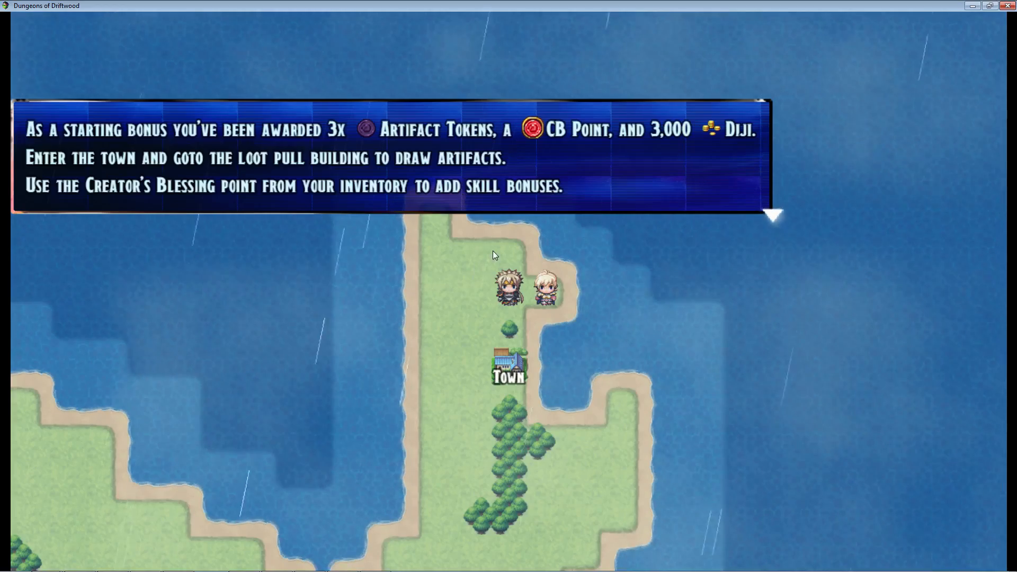
Step: Dismiss the starting-bonus message and talk to Naya on the world map, reading her message to its end
click(461, 234)
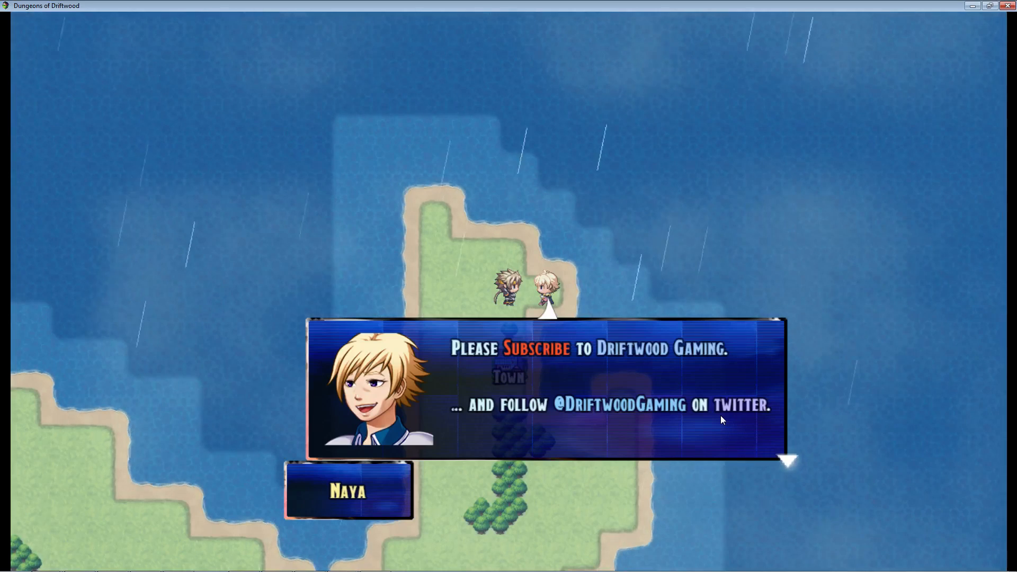
key(Return)
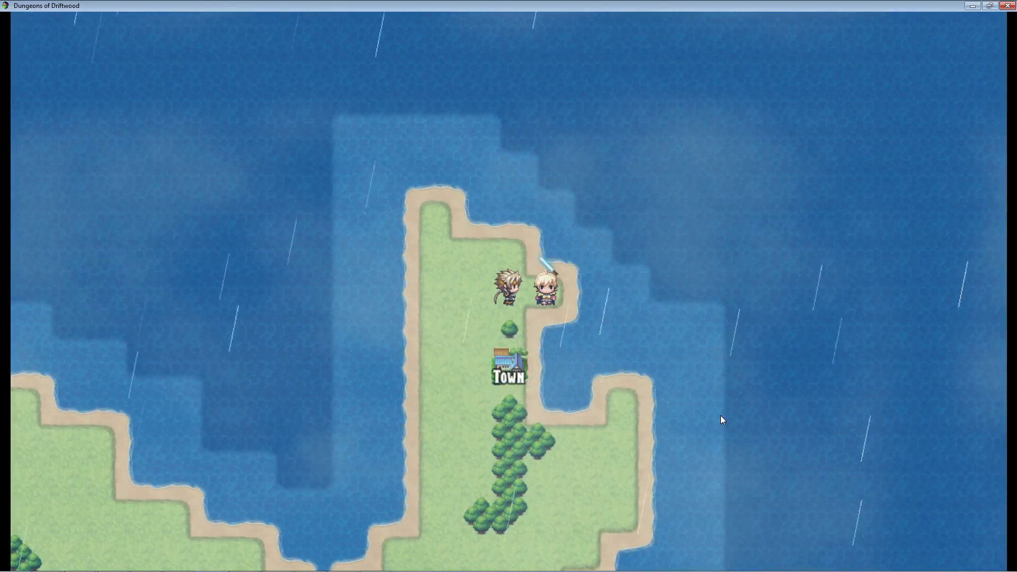
Step: Check the party's weapon and armor inventory in the game menu and return to the world map
key(Escape)
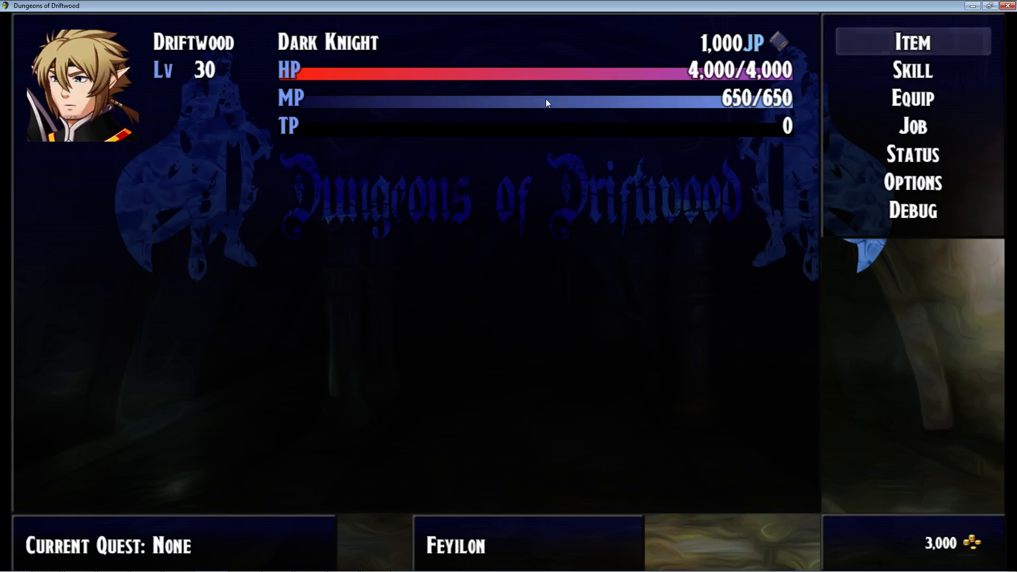
key(Return)
key(Down)
key(Down)
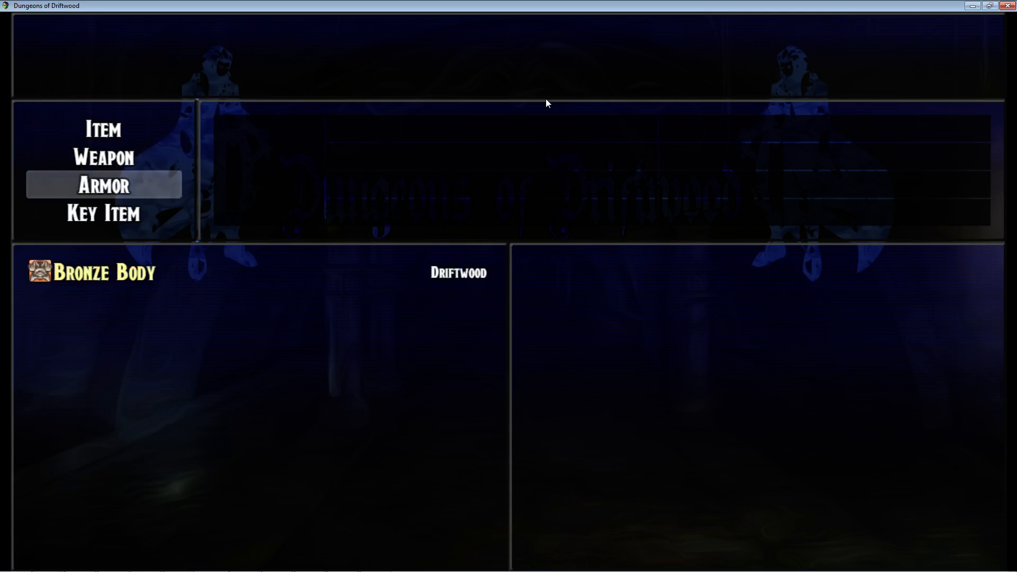
key(Up)
key(Return)
key(Escape)
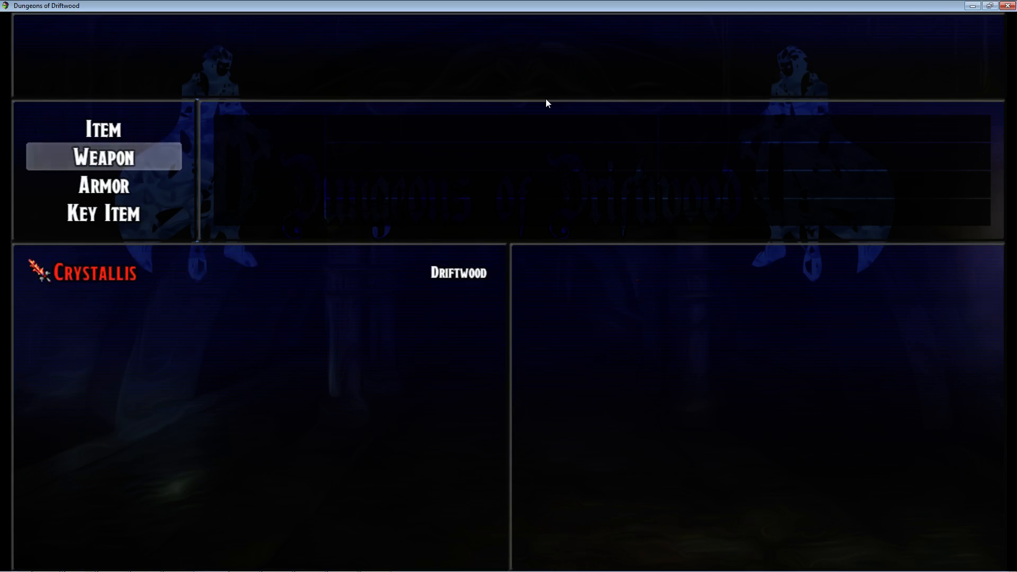
key(Escape)
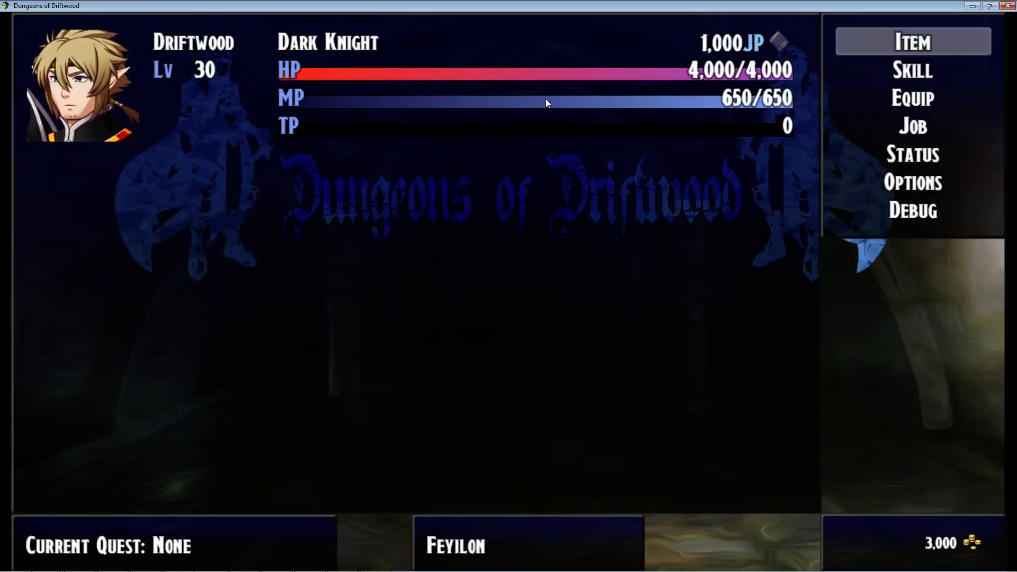
key(Escape)
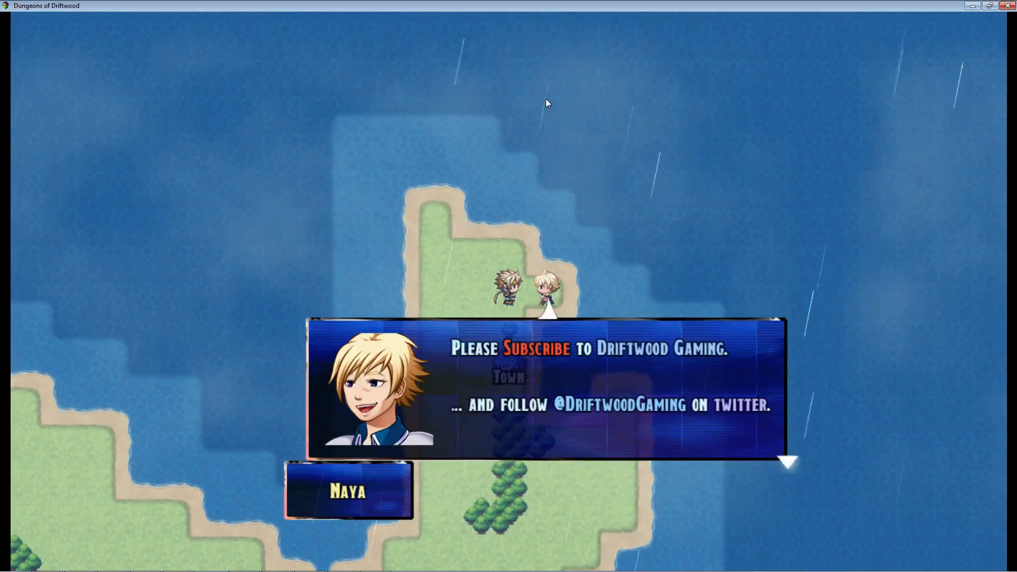
Step: Talk to Naya once more, walk south toward the town, and end the playtest
key(Return)
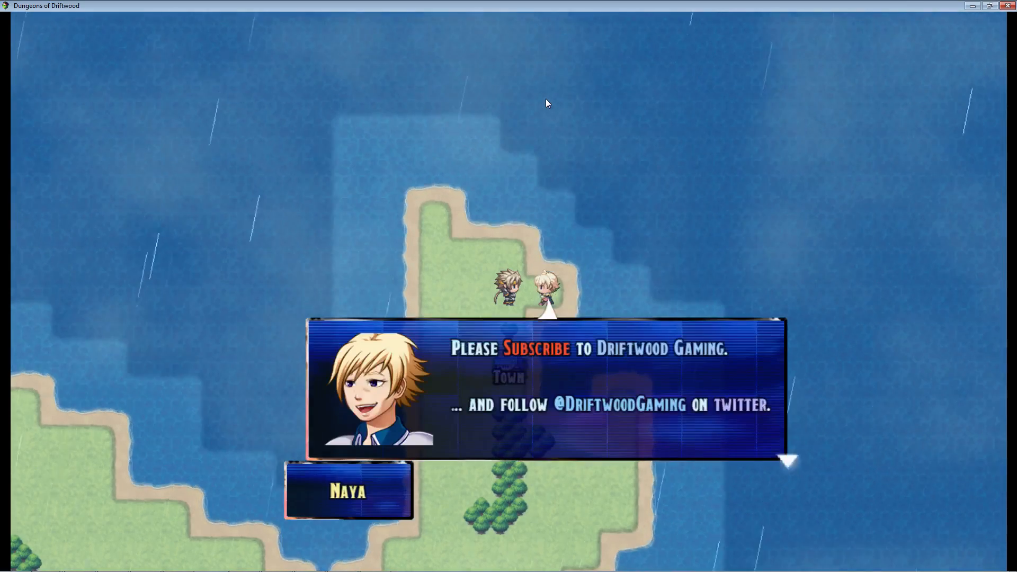
key(Return)
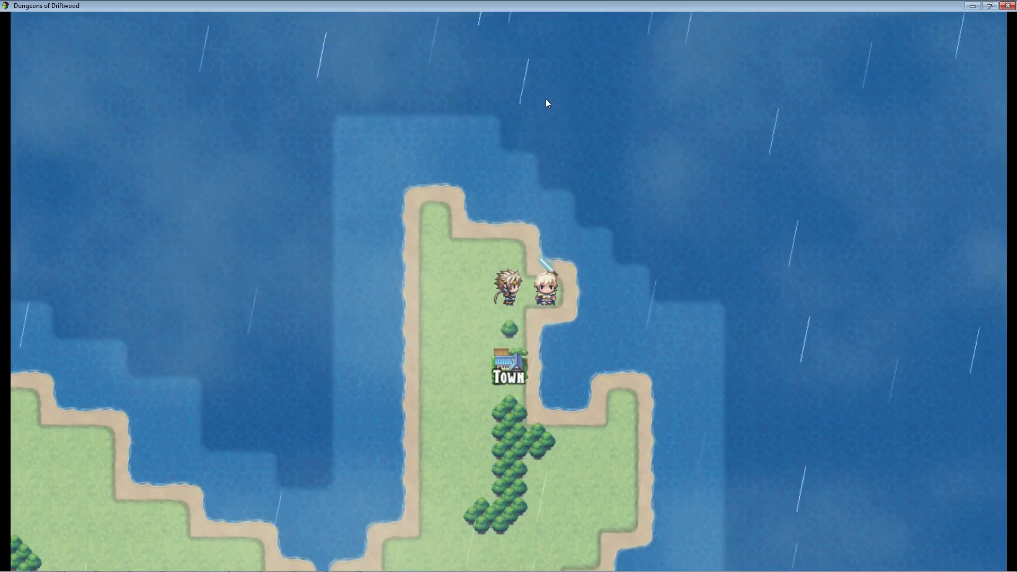
key(Down)
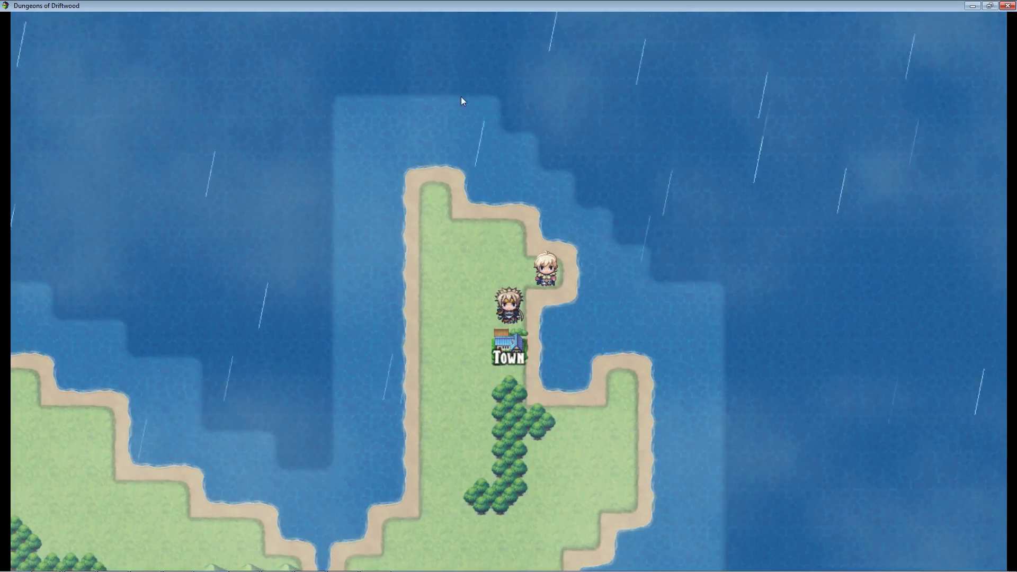
click(1007, 8)
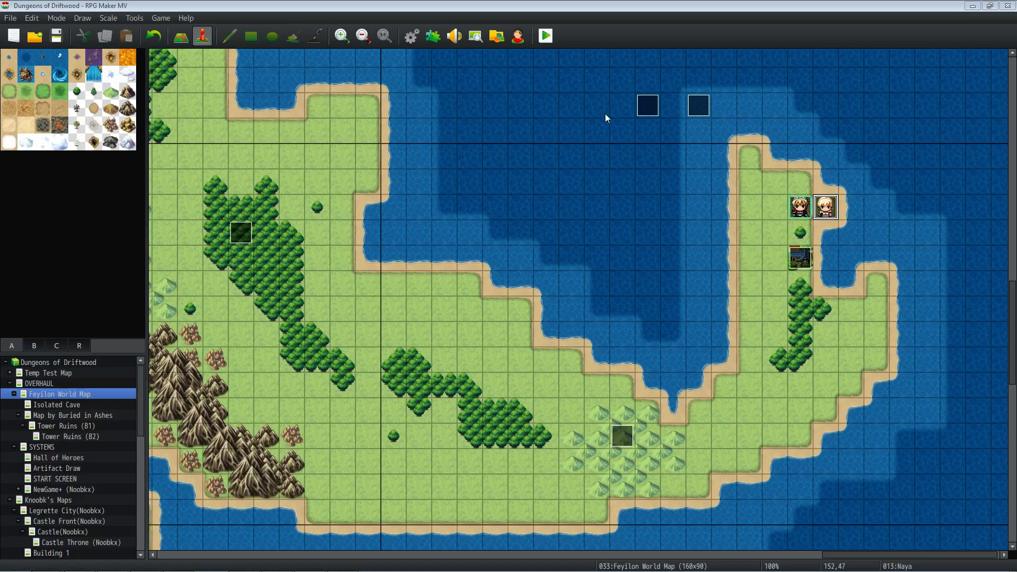
Step: Open the Naya event on the Feyilon World Map for editing and review its commands
right_click(825, 211)
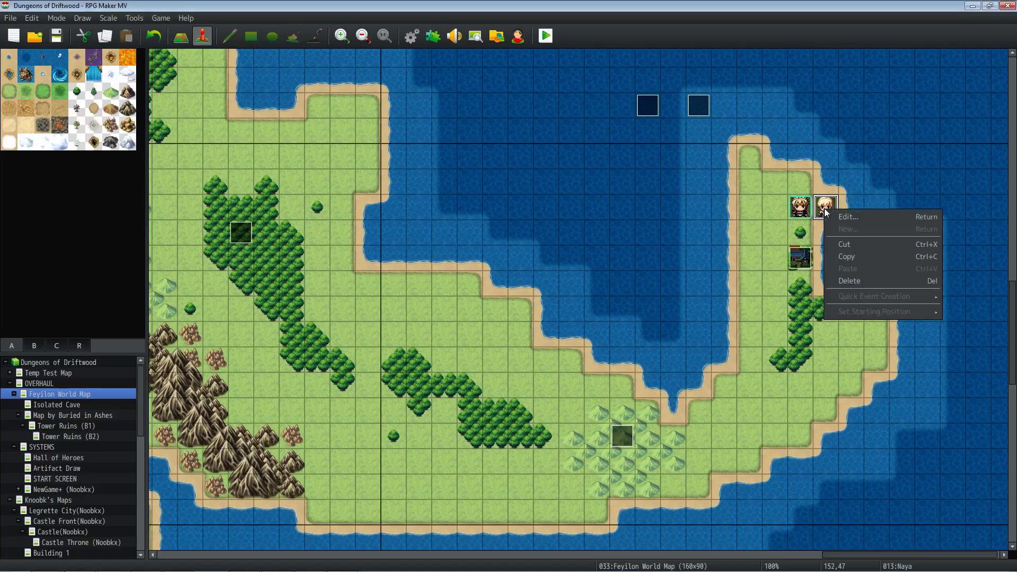
click(860, 214)
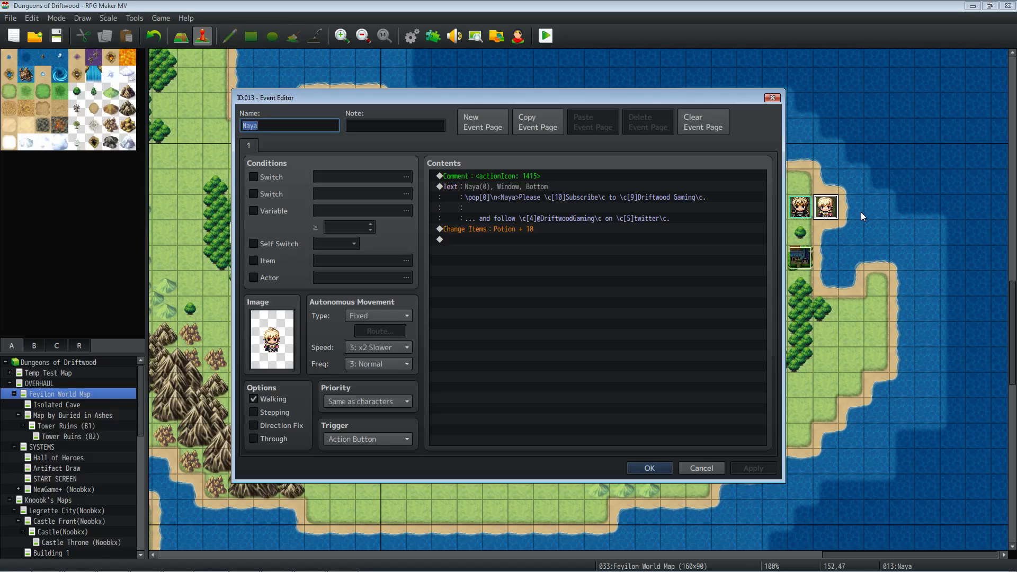
click(650, 468)
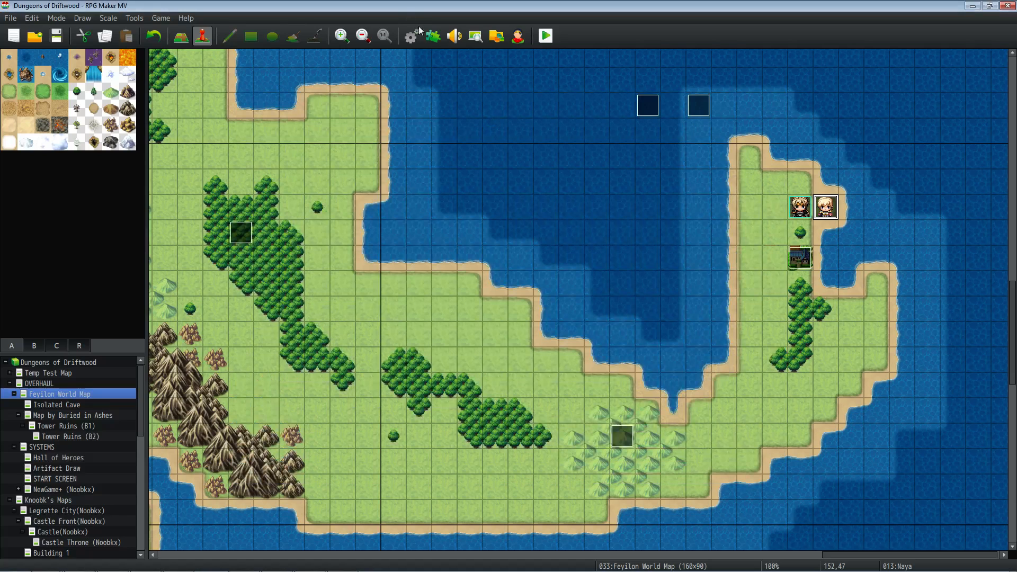
Step: Inspect the Arrow Graphic parameter of the GALV_MessageStyles plugin and close the plugin settings
click(431, 37)
scroll(704, 159, down, 1)
drag(705, 159, 678, 412)
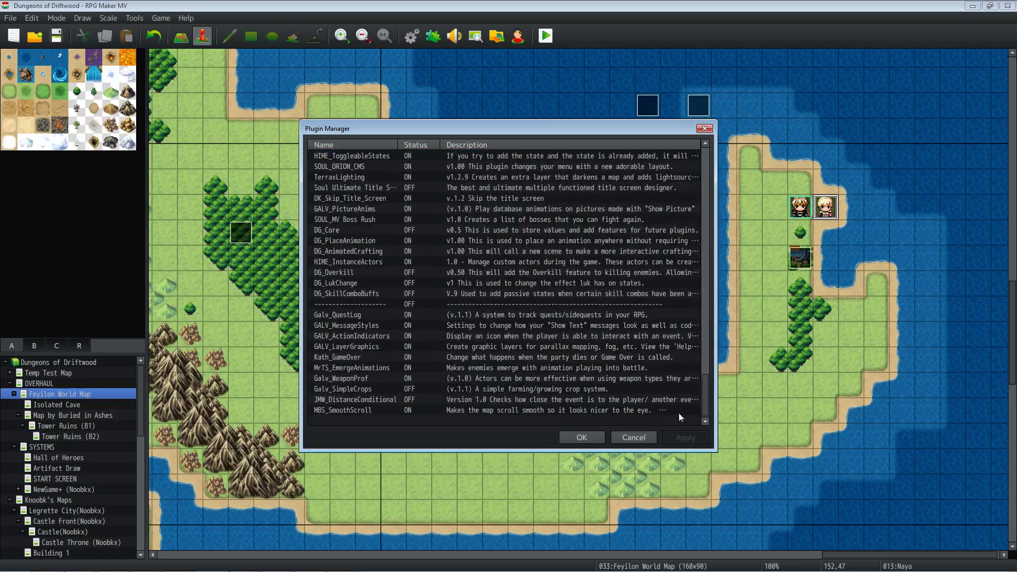
double_click(367, 325)
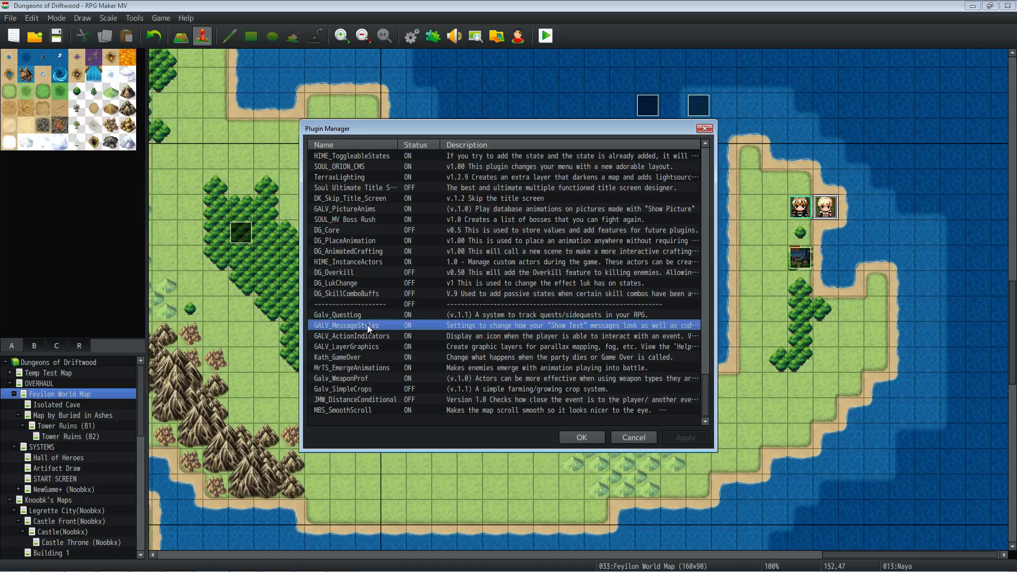
click(497, 348)
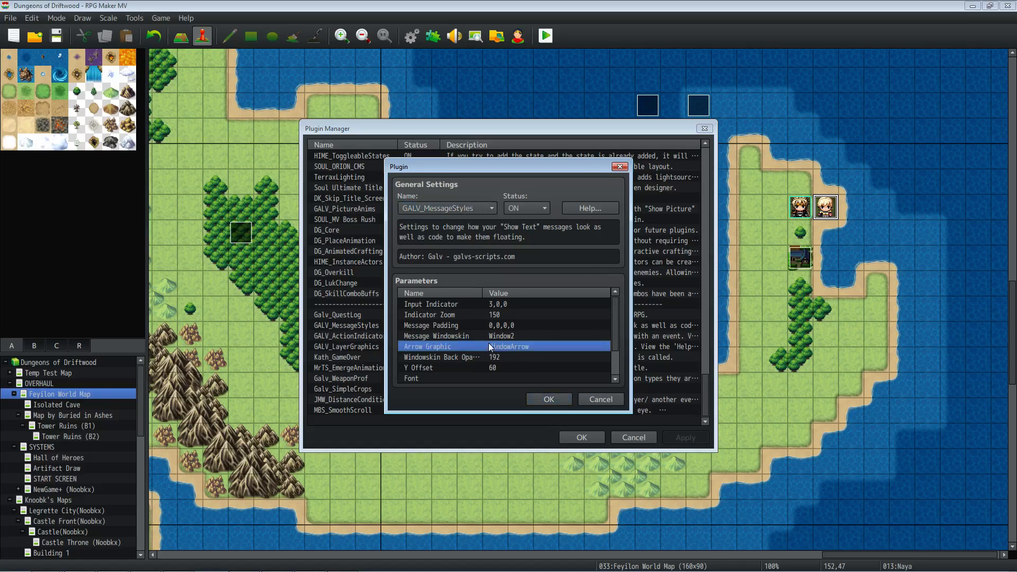
double_click(511, 347)
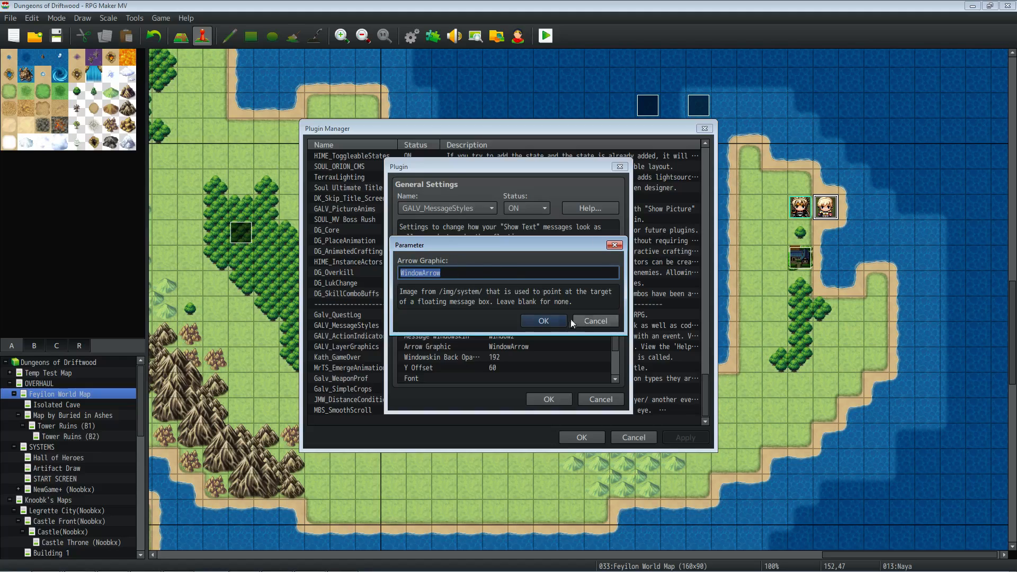
click(534, 319)
click(536, 398)
click(581, 437)
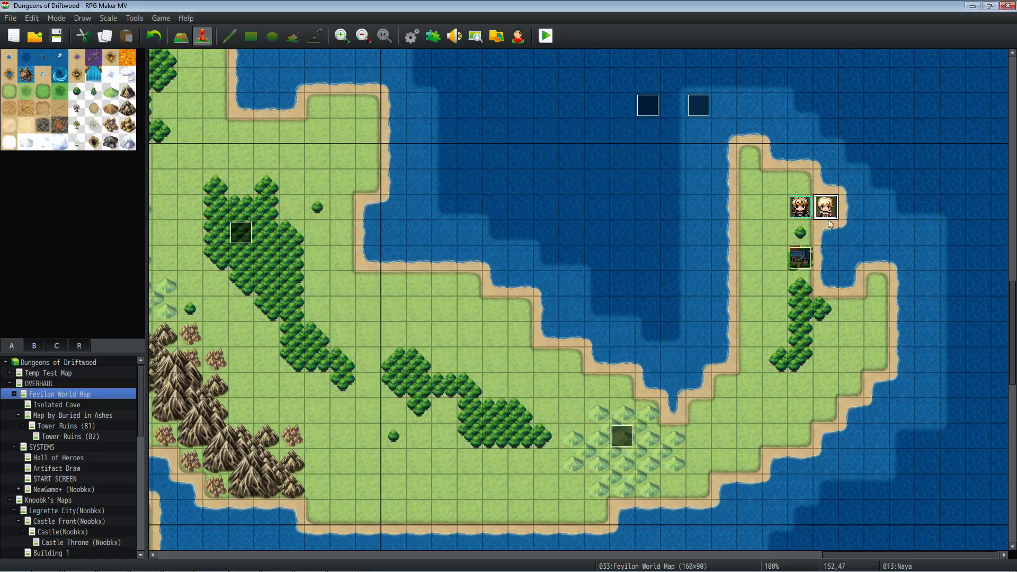
Step: In the Naya event's Show Text message, change the pop code's target to event ID 13
right_click(825, 206)
click(841, 219)
click(508, 197)
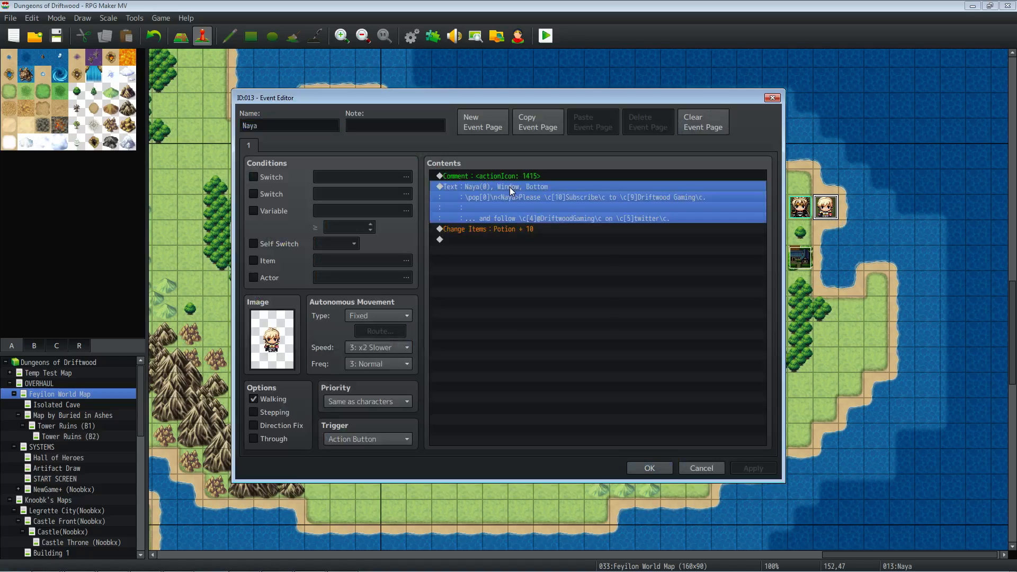
right_click(509, 188)
click(535, 209)
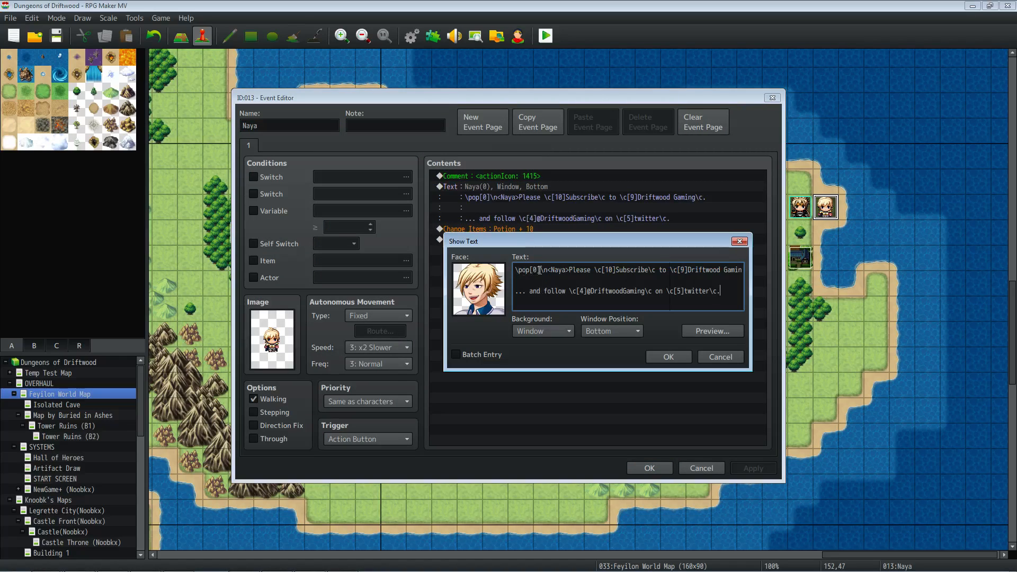
drag(540, 271, 517, 273)
click(523, 270)
double_click(535, 270)
key(BackSpace)
text(13)
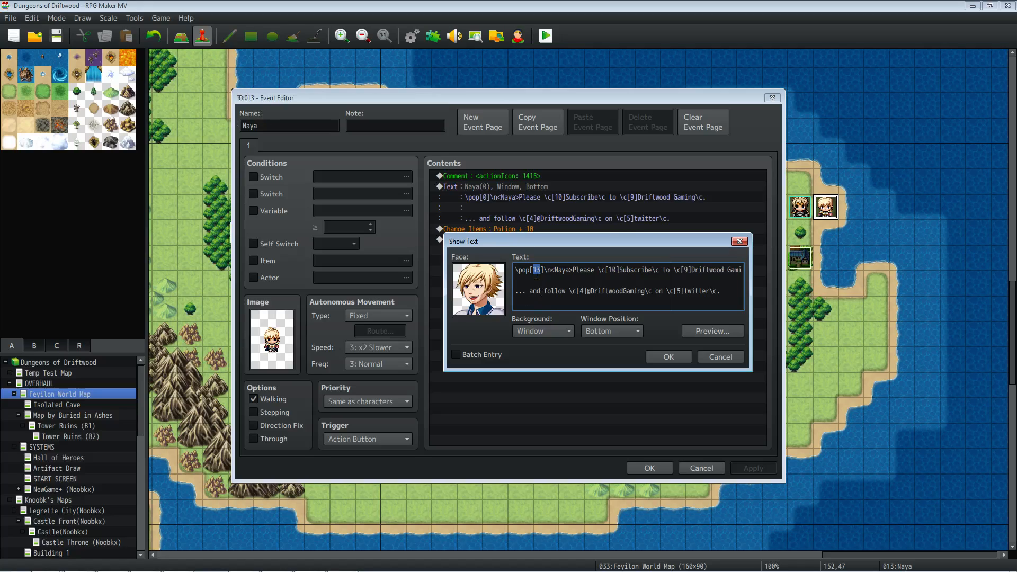
Step: Set the message's pop code target back to 0 and confirm the Naya event
key(BackSpace)
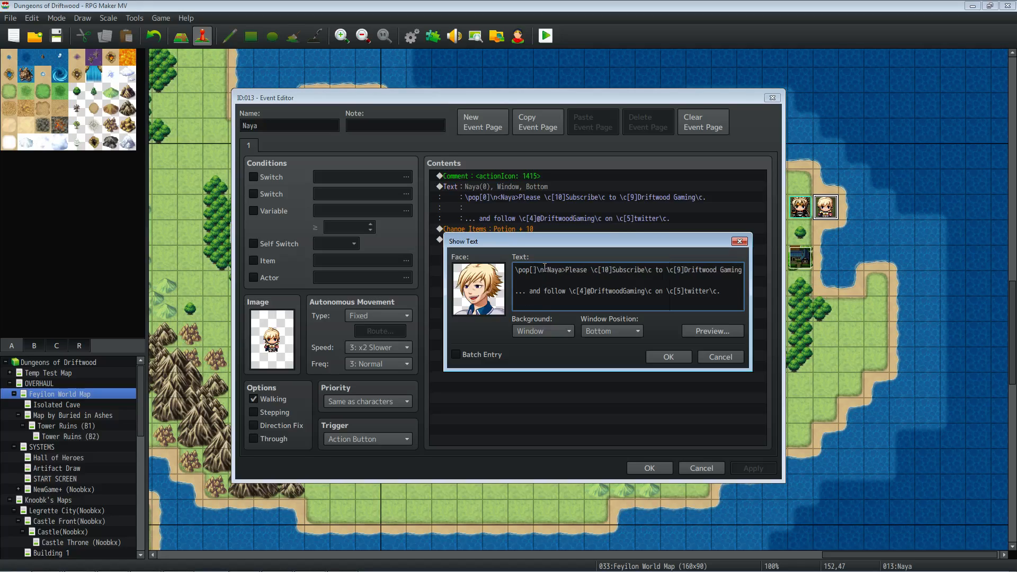
text(0)
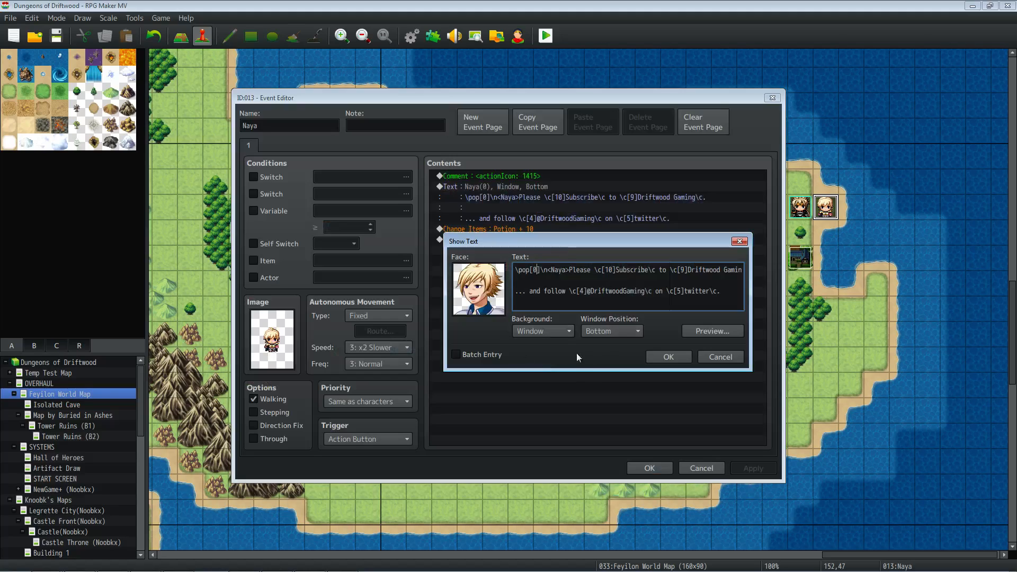
click(661, 357)
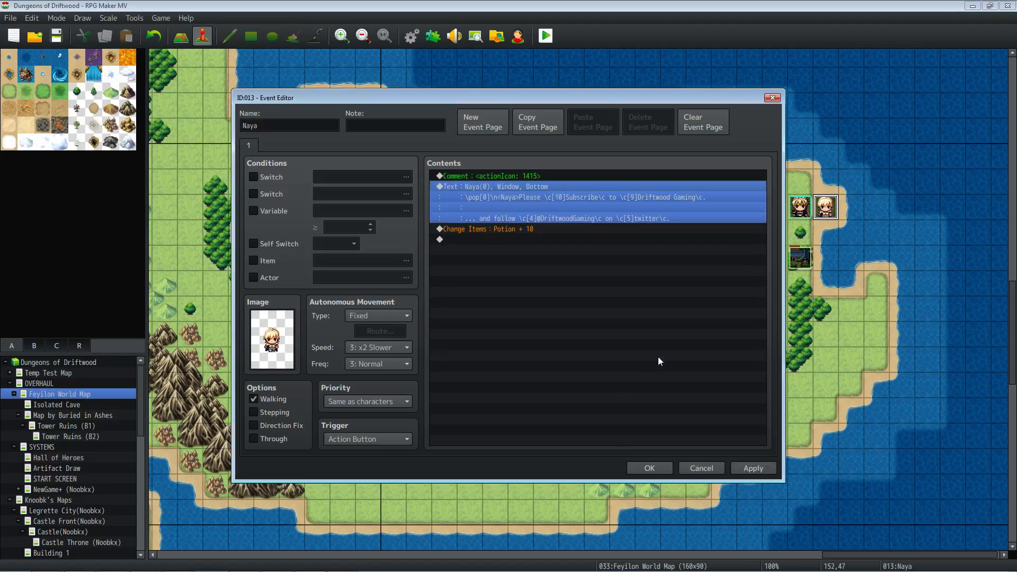
click(640, 466)
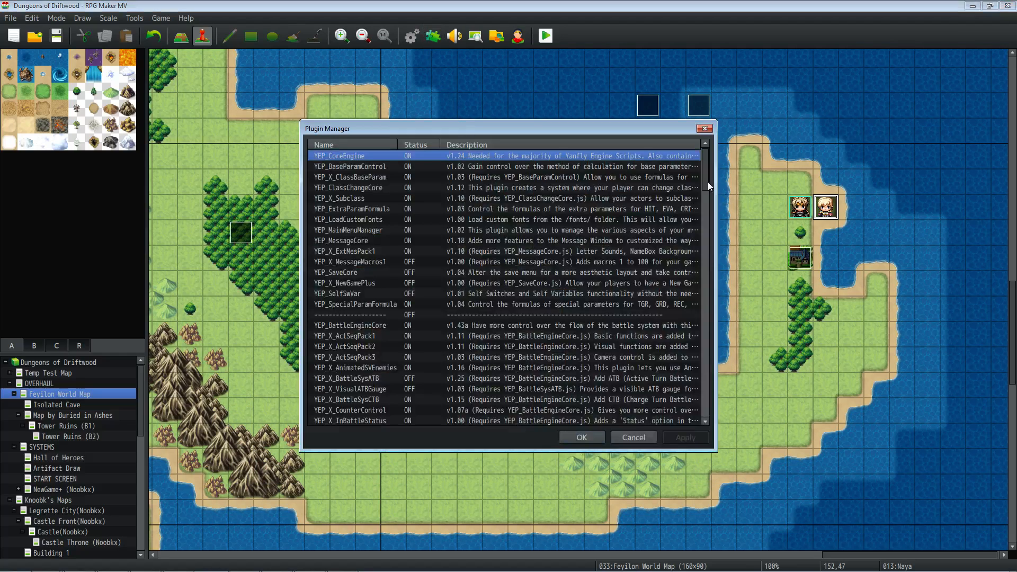
Step: Open the help of the GALV_MessageStyles plugin at the pop code section for Show Text messages
drag(707, 182, 700, 418)
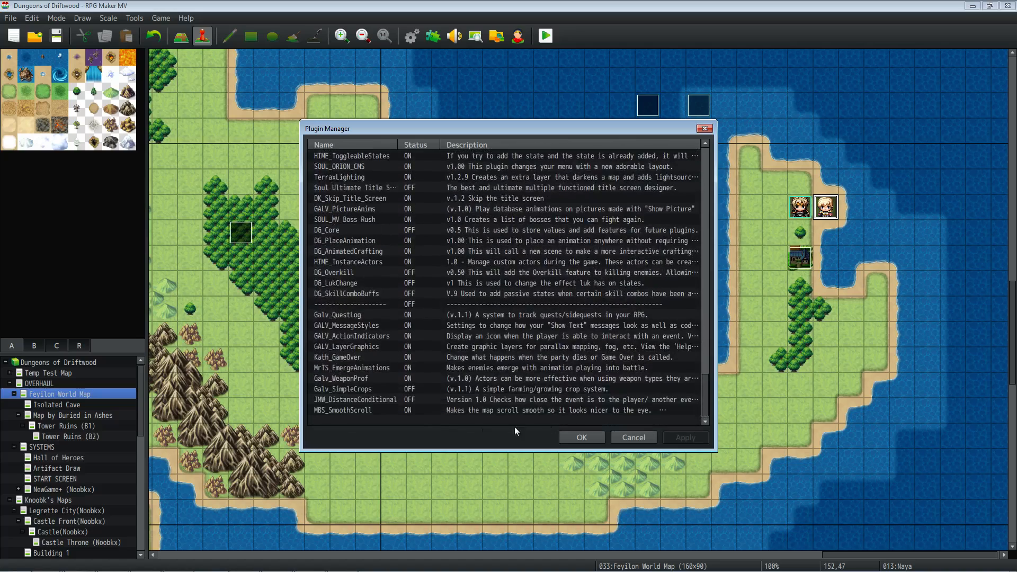
double_click(367, 327)
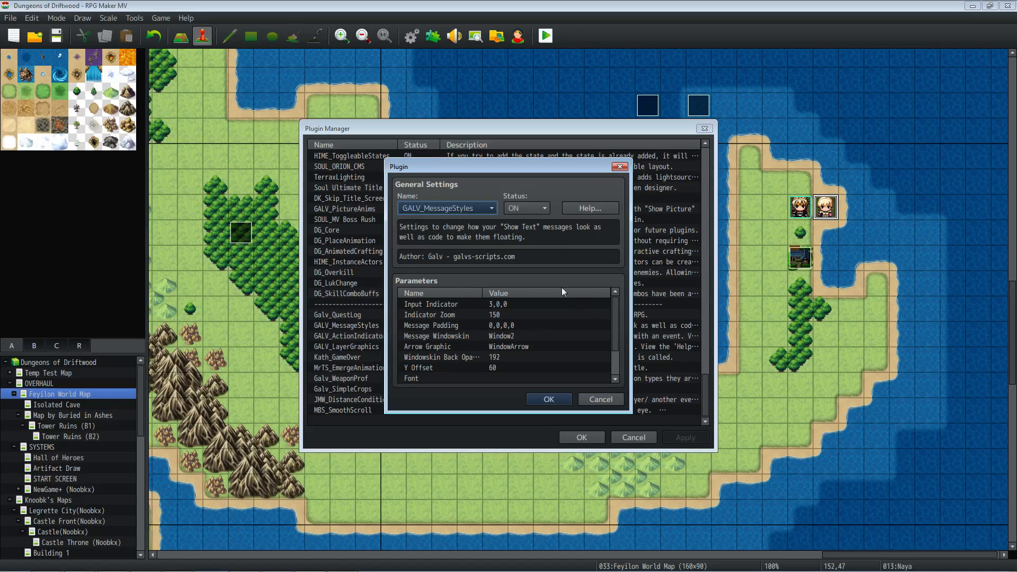
click(589, 208)
scroll(577, 251, down, 3)
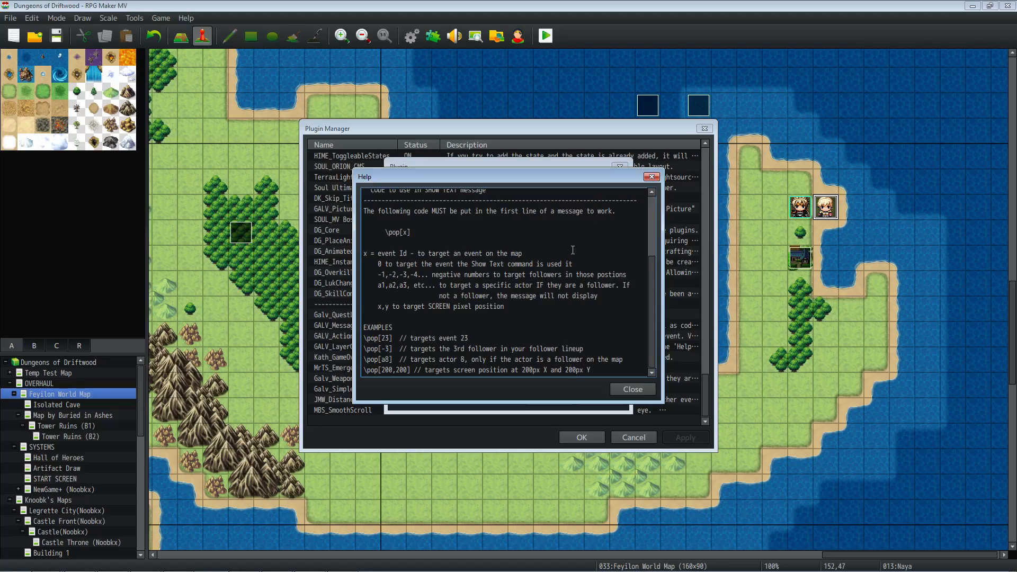
scroll(573, 250, up, 3)
scroll(503, 268, down, 3)
Step: Examine the help's pop code examples for targeting an event and a follower
drag(393, 339, 360, 338)
click(430, 348)
drag(430, 348, 563, 348)
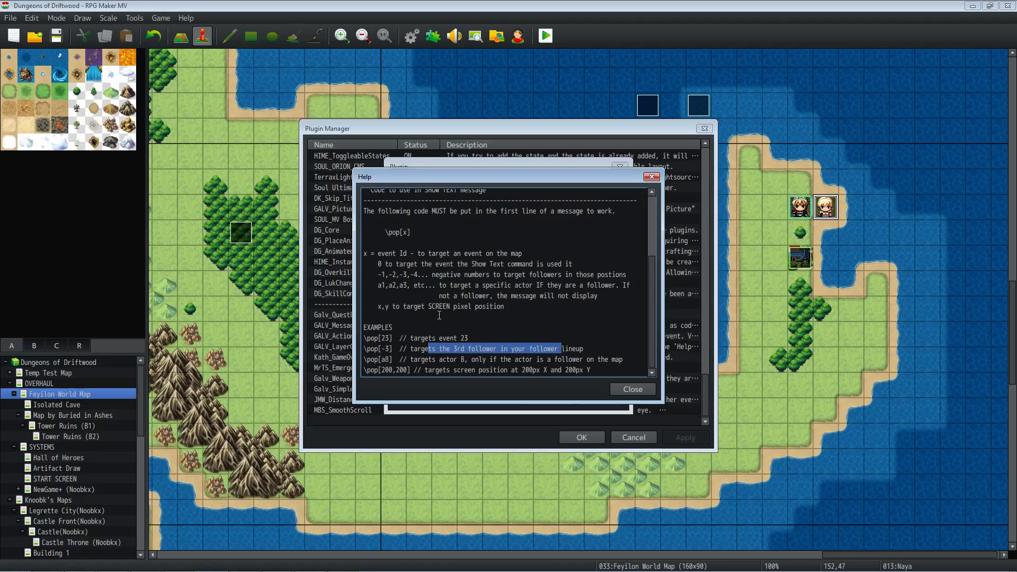
drag(382, 348, 391, 349)
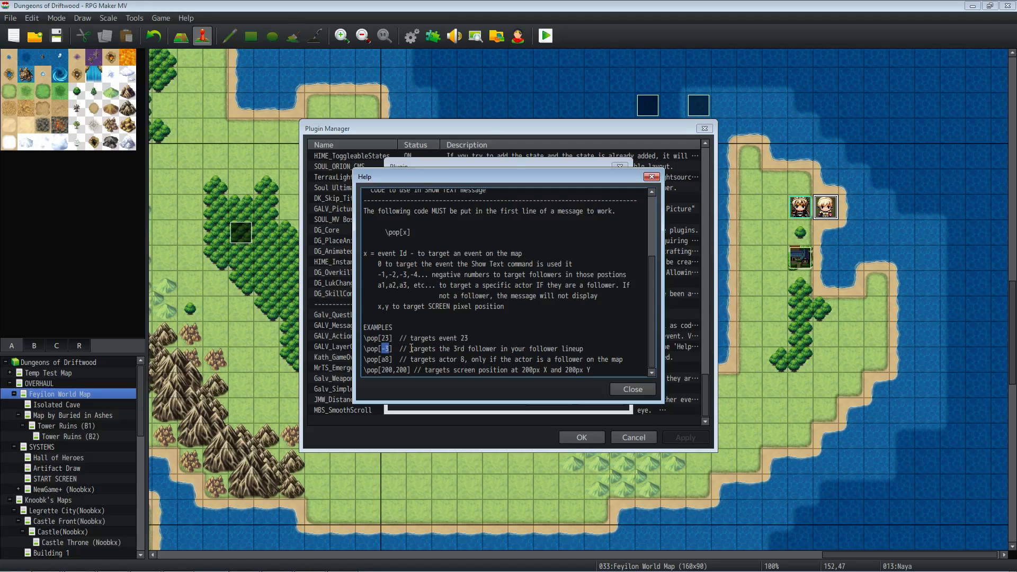
drag(381, 348, 390, 351)
mouse_move(489, 348)
mouse_down()
mouse_move(583, 349)
mouse_move(507, 349)
mouse_up()
Step: Examine the help's pop code examples for targeting a specific actor and a screen pixel position
click(394, 358)
drag(437, 359, 483, 359)
drag(381, 359, 464, 363)
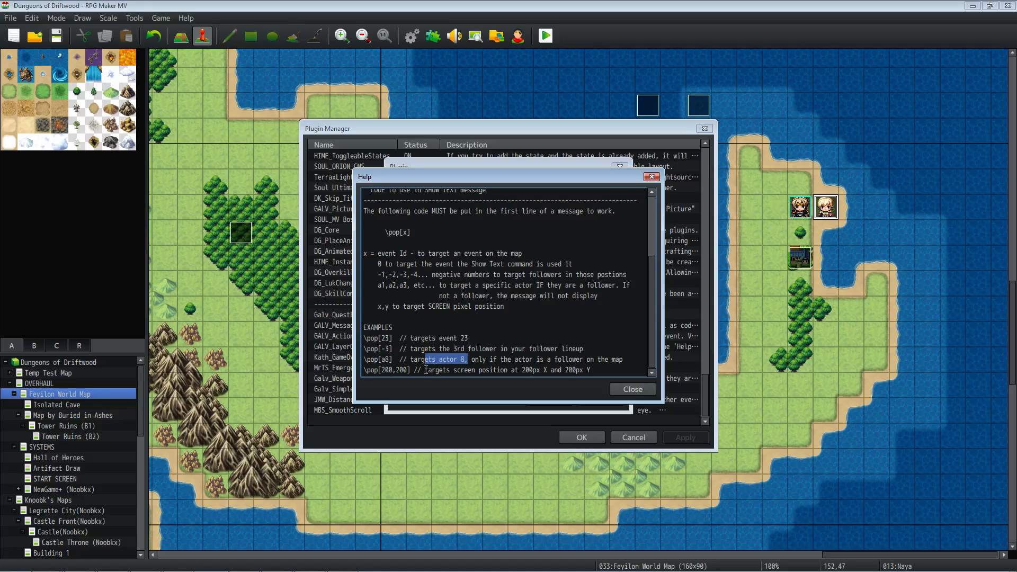
mouse_move(395, 359)
mouse_down()
mouse_move(364, 359)
mouse_move(407, 371)
mouse_up()
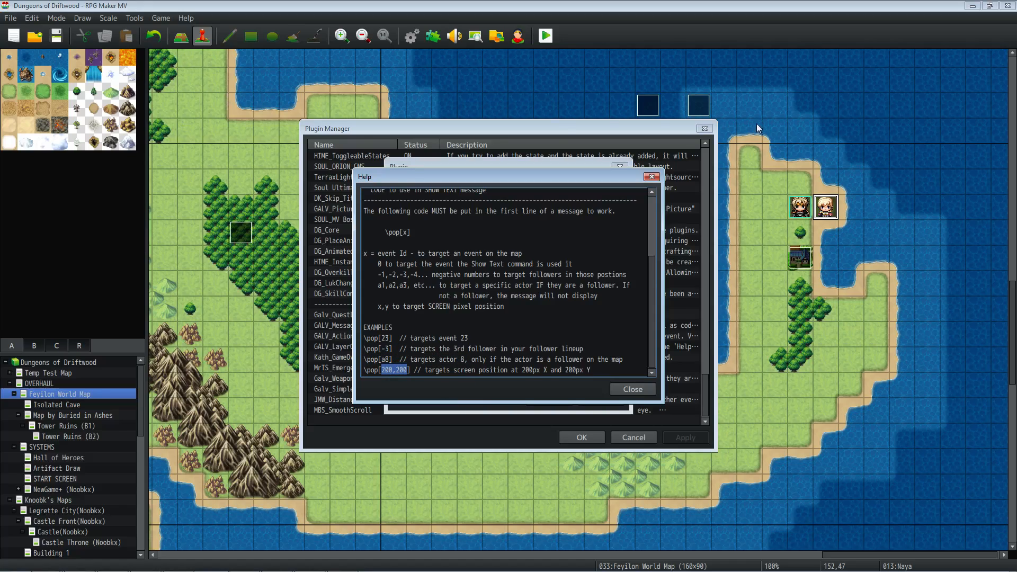
click(383, 369)
drag(400, 371, 404, 371)
Step: Review the general \pop[x] code in the plugin help and close the help
mouse_move(1004, 571)
scroll(383, 241, up, 2)
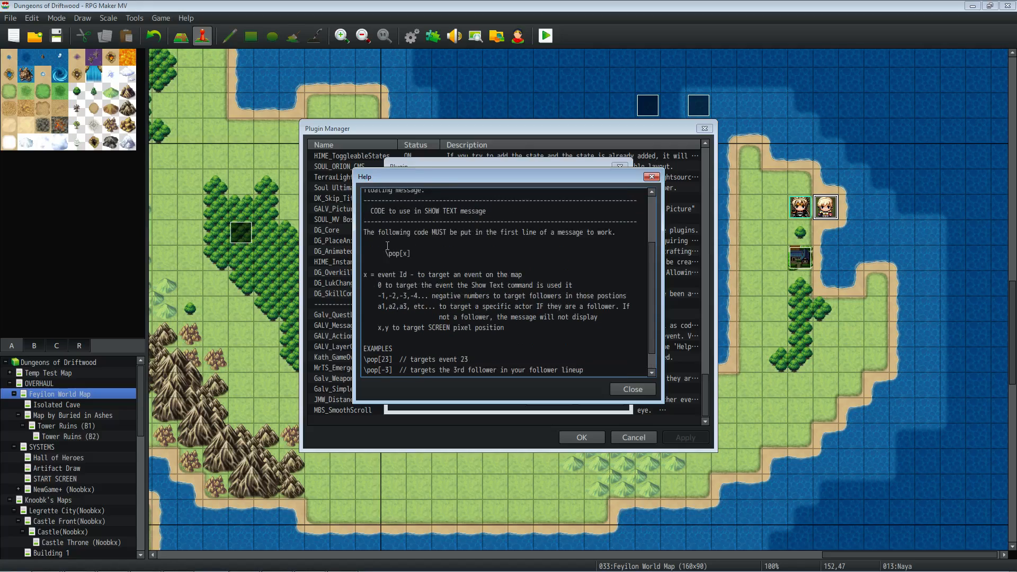
double_click(406, 252)
click(618, 387)
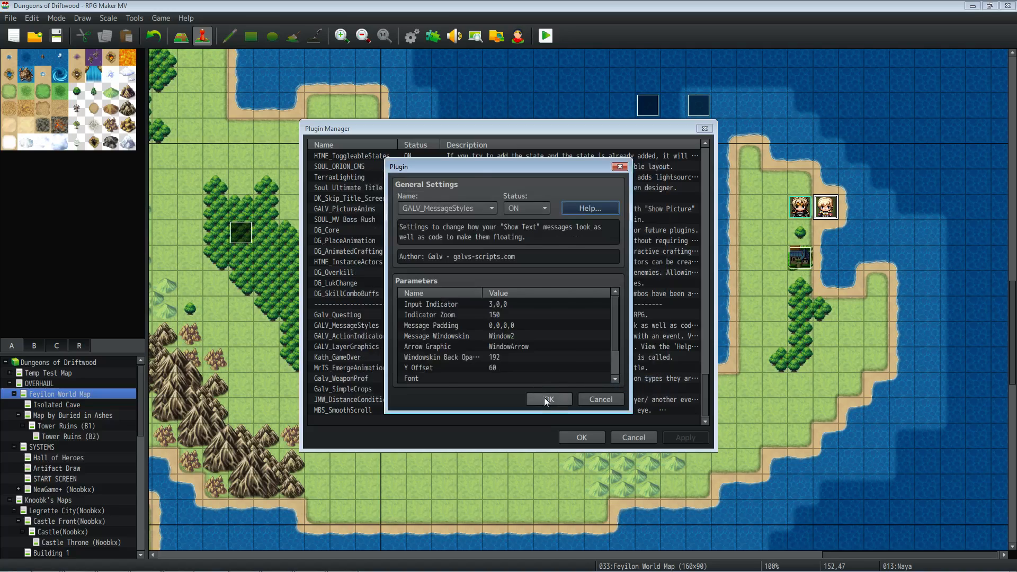
Step: Close the plugin settings and open the Show Text message of the Naya event on the world map
click(545, 398)
click(580, 437)
right_click(829, 212)
click(847, 218)
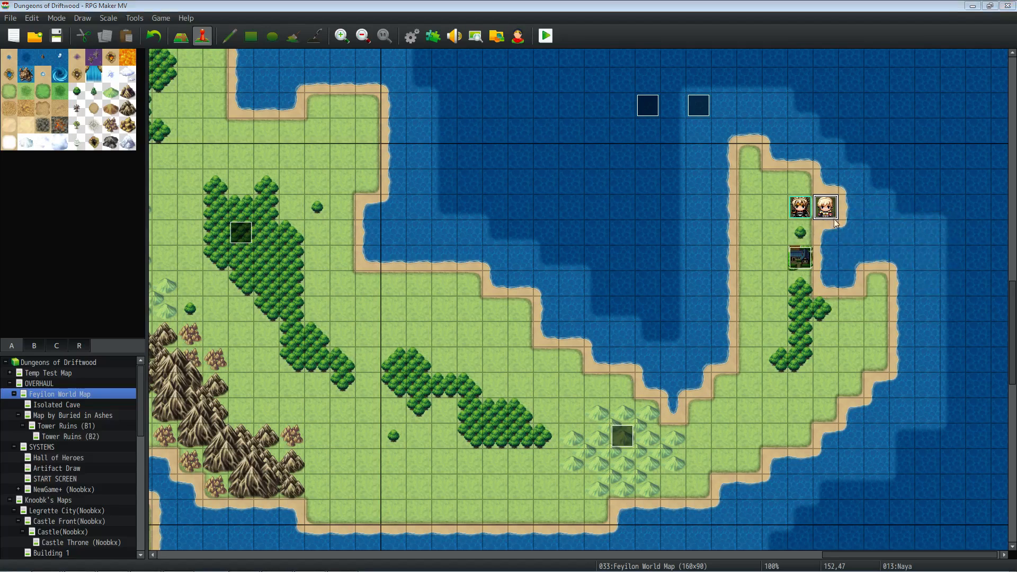
right_click(485, 188)
click(505, 209)
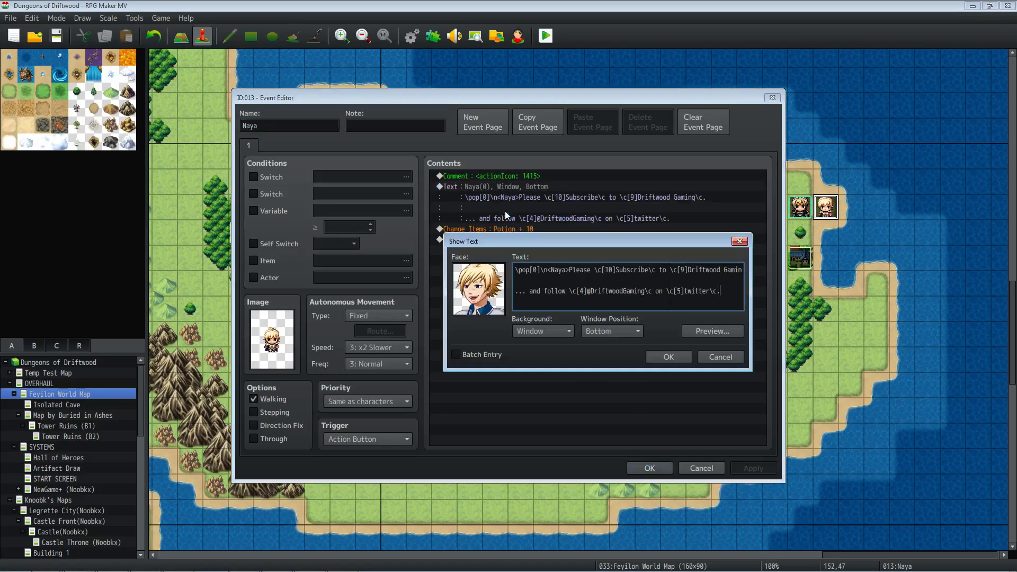
Step: Review the Show Text background options and the target number in the \pop[0] code, keeping the Window background, and close the Naya event
click(541, 331)
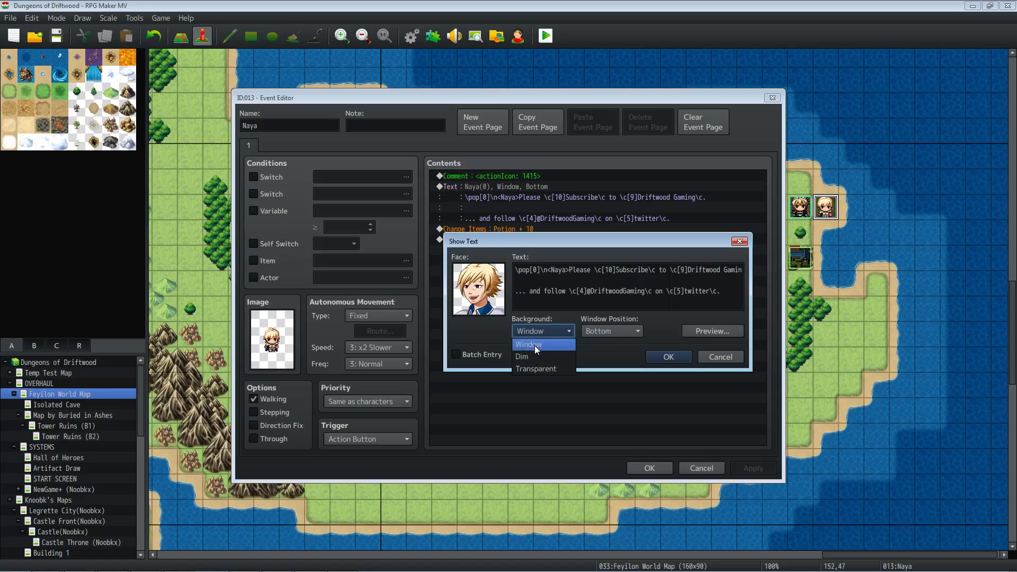
click(535, 346)
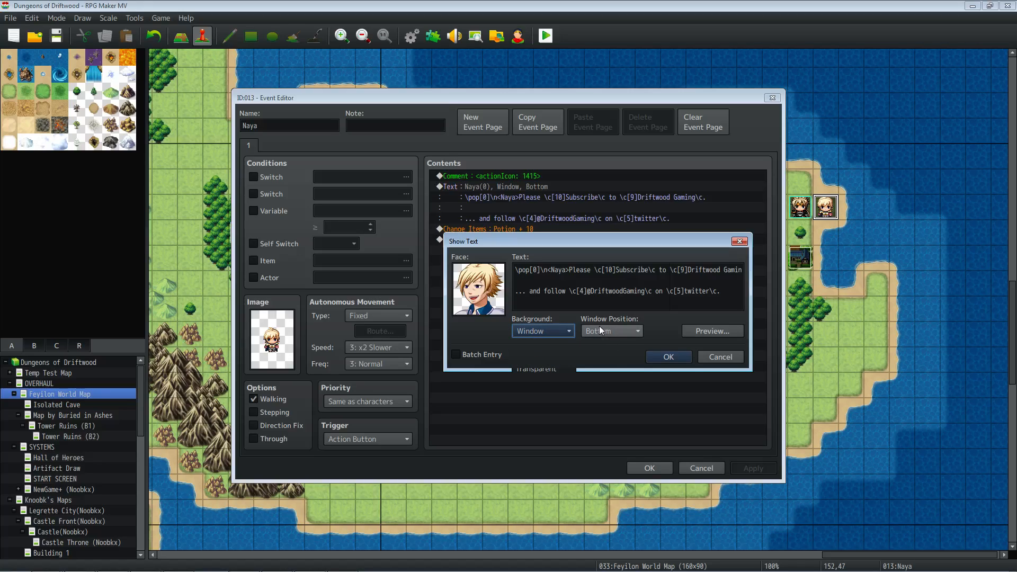
double_click(536, 270)
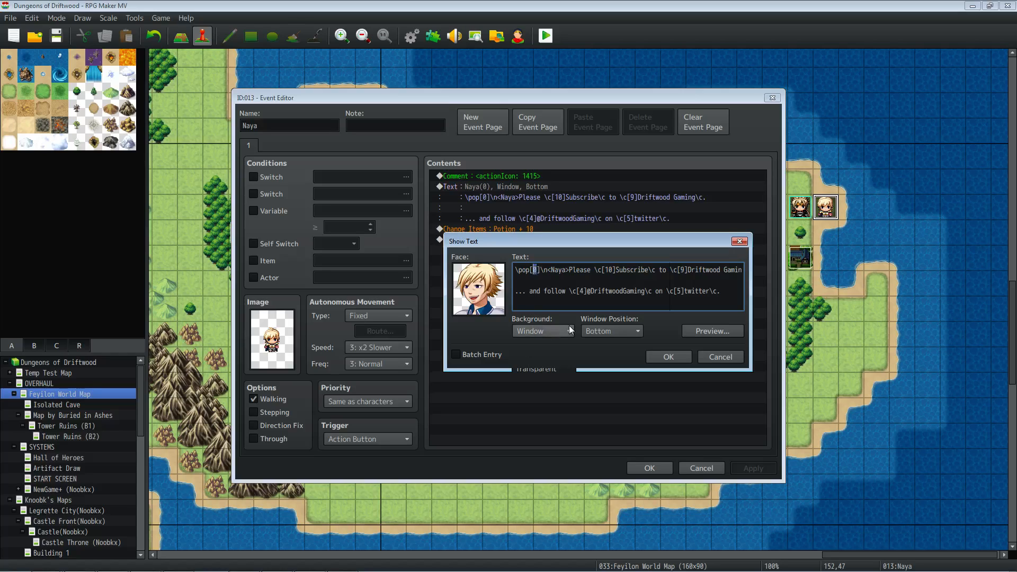
click(649, 354)
click(650, 468)
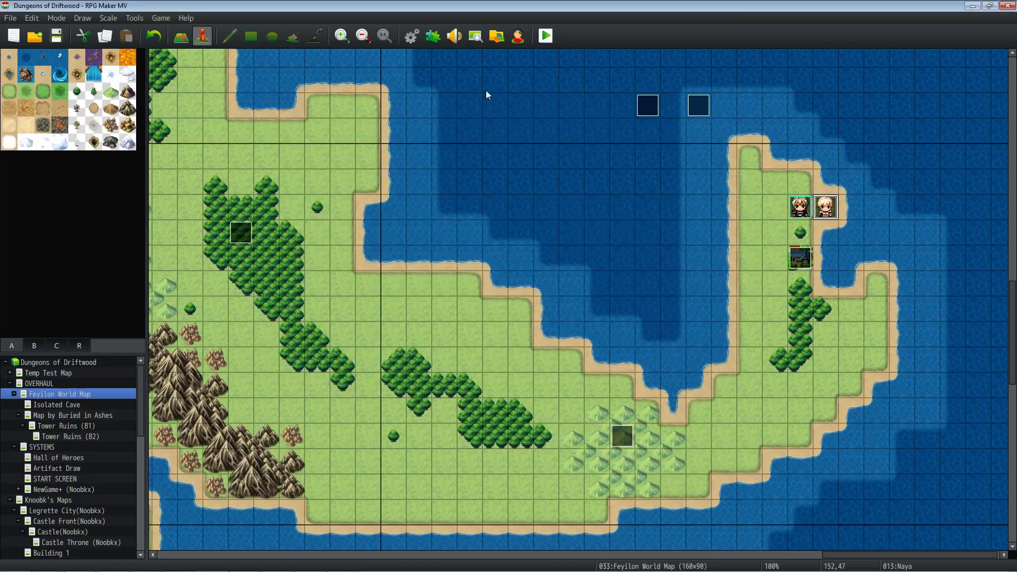
Step: Open the Input Indicator parameter of the GALV_MessageStyles plugin
click(433, 37)
drag(707, 164, 706, 408)
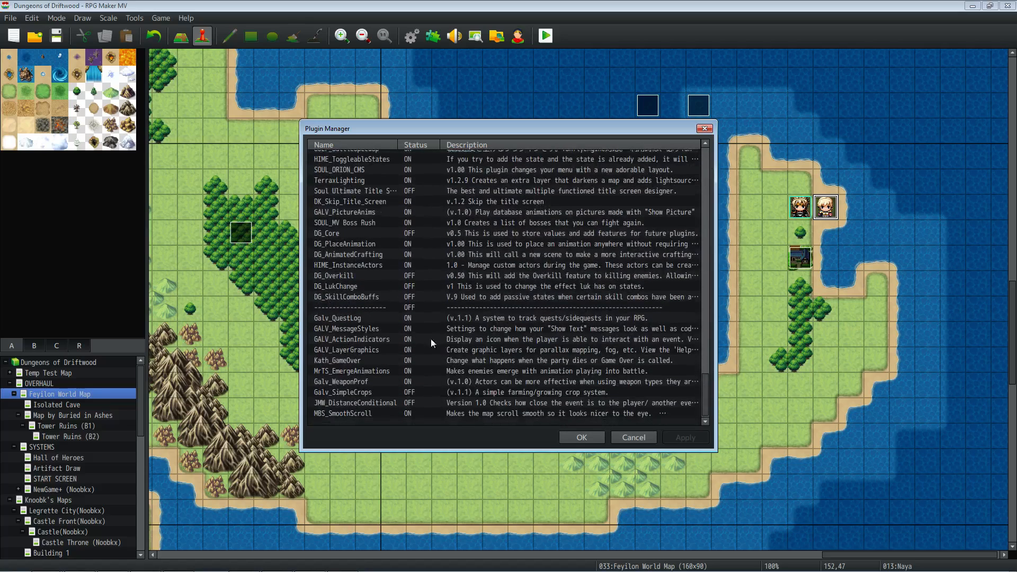
double_click(368, 329)
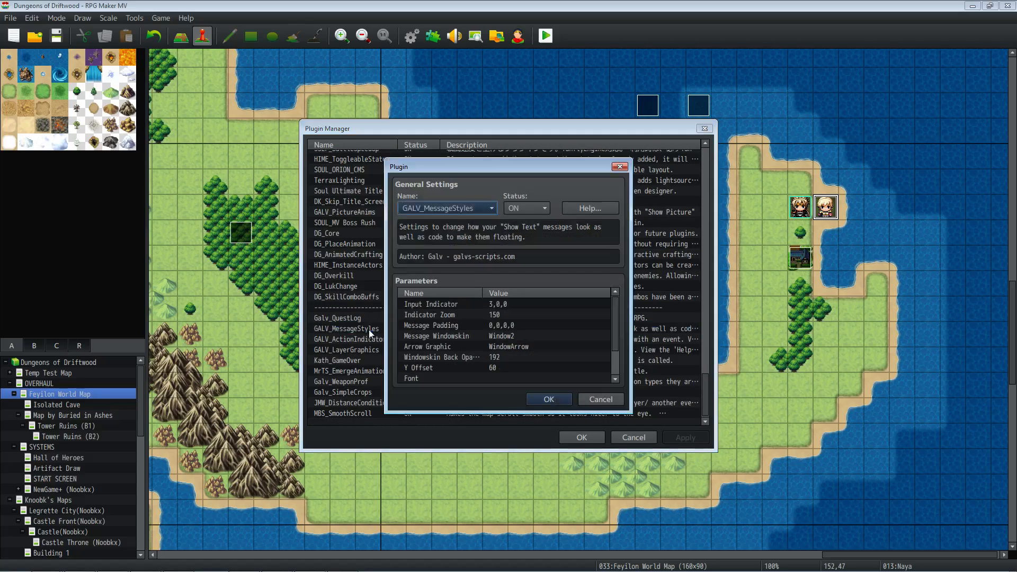
click(505, 307)
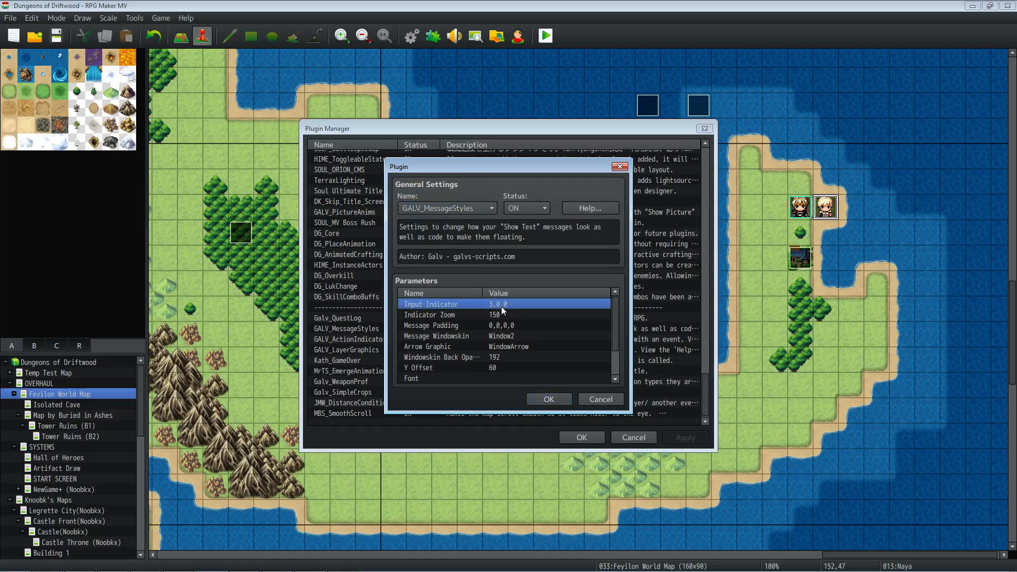
double_click(501, 306)
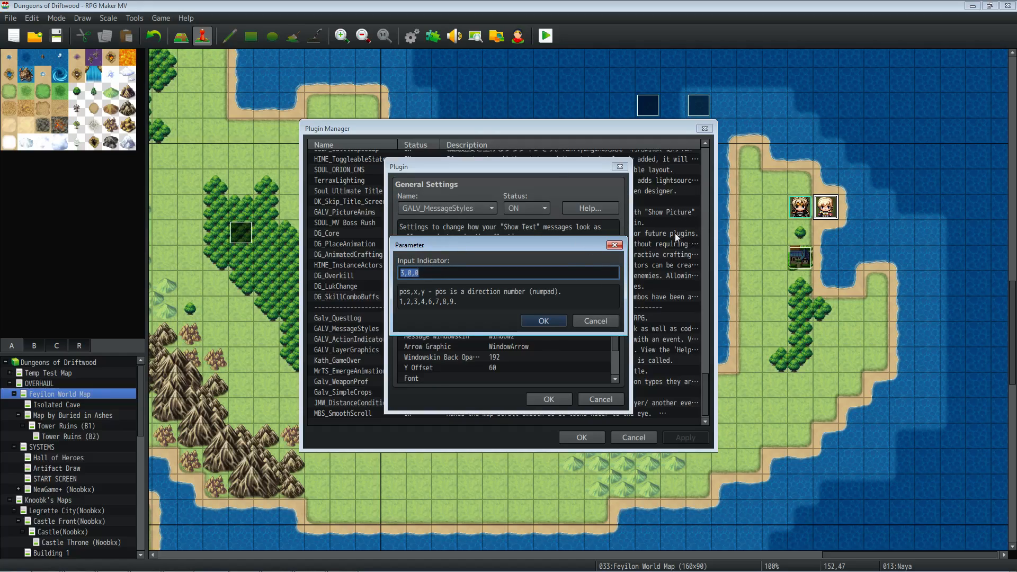
Step: Examine the direction number and the x and y offsets in the Input Indicator value, and close the parameter
click(402, 273)
mouse_move(333, 566)
drag(400, 273, 405, 273)
mouse_move(531, 244)
mouse_down()
mouse_move(498, 228)
mouse_move(501, 246)
mouse_move(528, 241)
mouse_up()
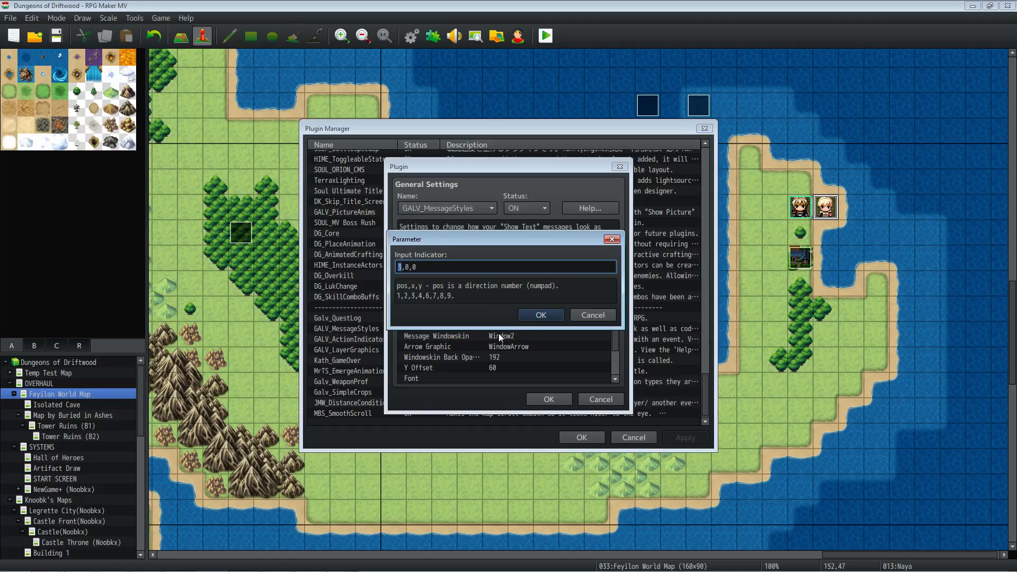
click(403, 270)
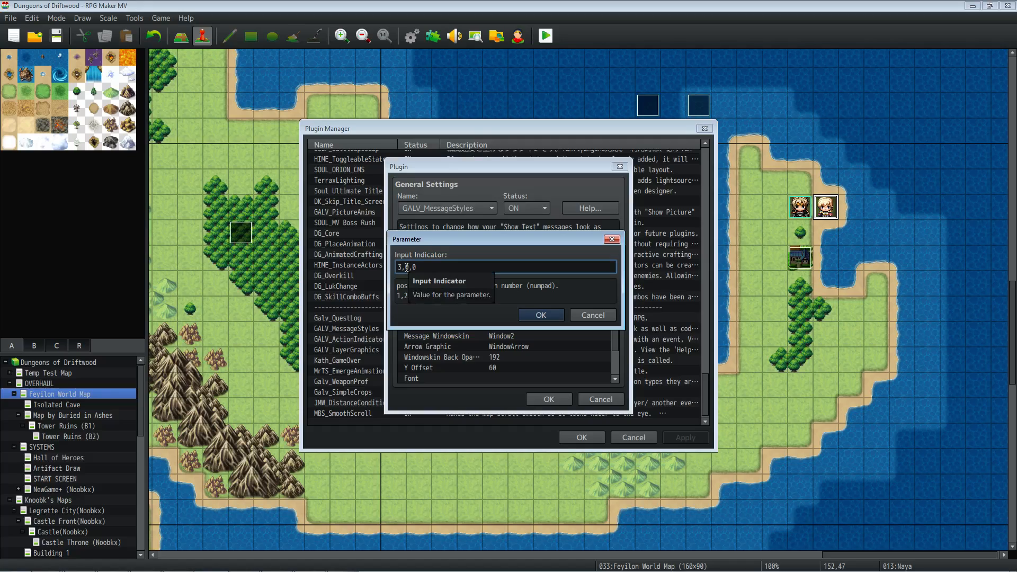
double_click(400, 267)
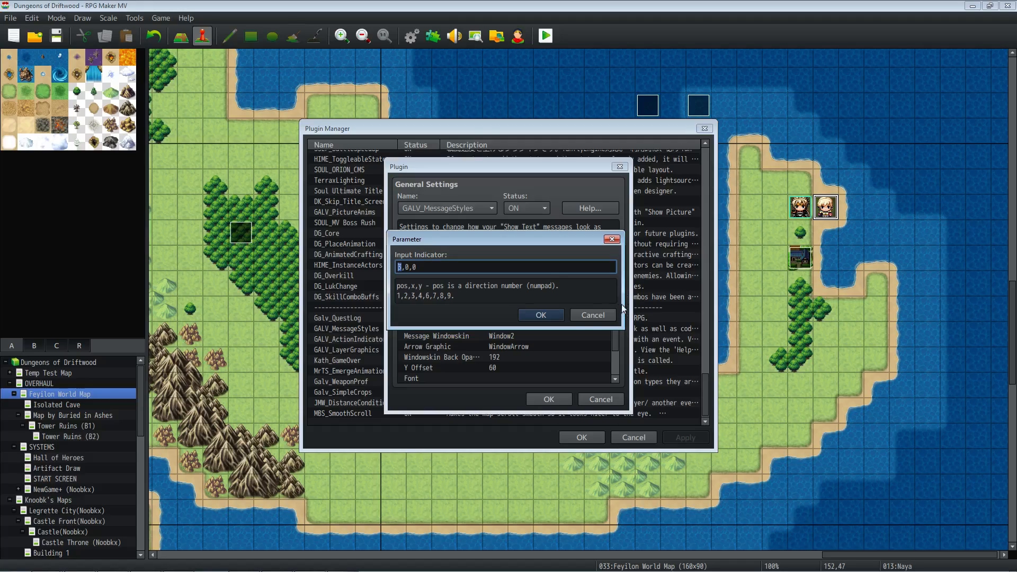
key(Right)
key(Right)
key(Right)
key(Right)
drag(410, 268, 404, 269)
drag(398, 266, 402, 266)
click(538, 314)
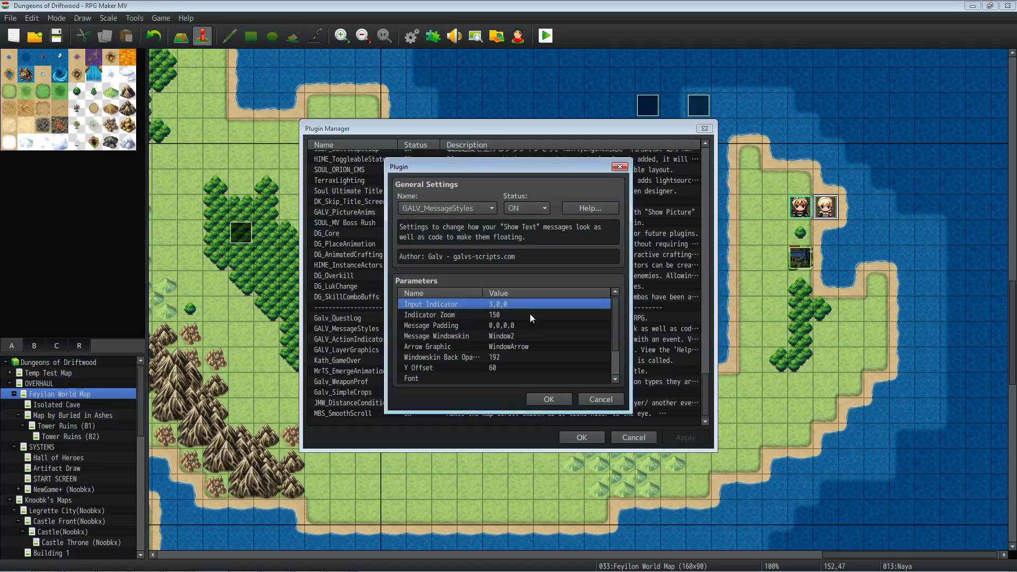
Step: Set the Indicator Zoom parameter of the message indicator and arrows to 75
double_click(499, 316)
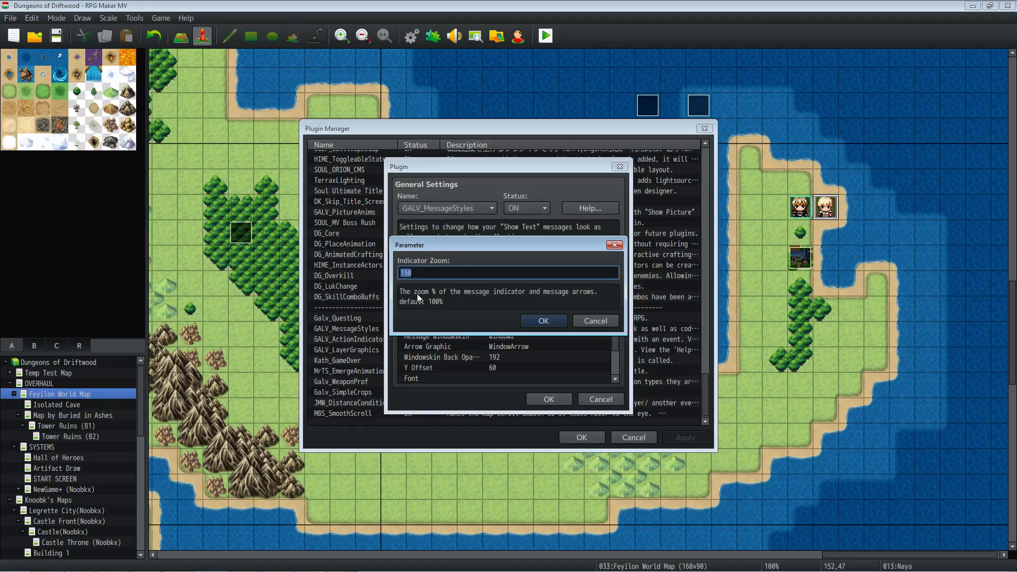
click(408, 272)
text(75)
click(532, 323)
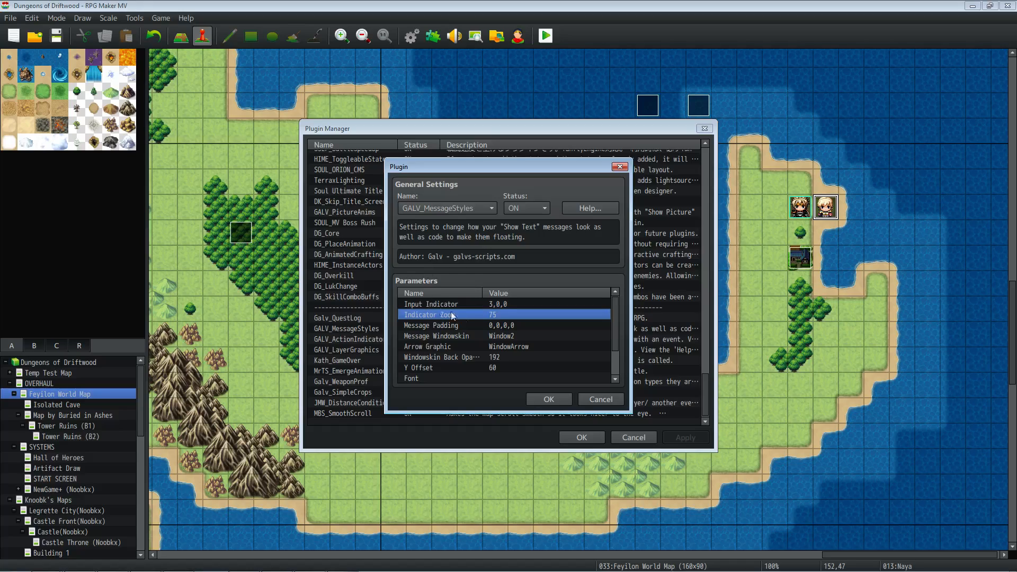
Step: Examine the Message Padding parameter's top, right, bottom and left values, and close it
double_click(507, 326)
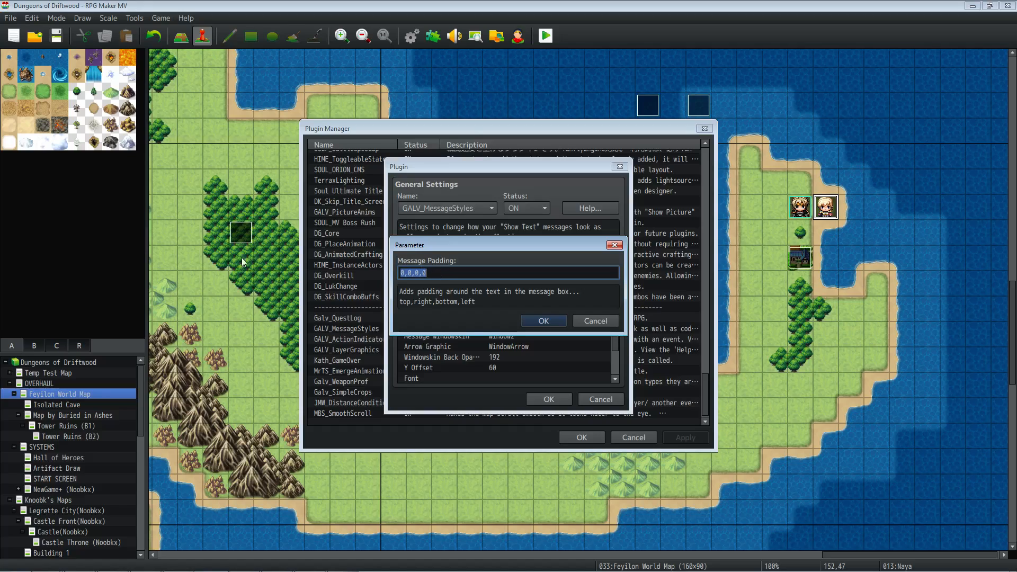
drag(427, 245, 461, 244)
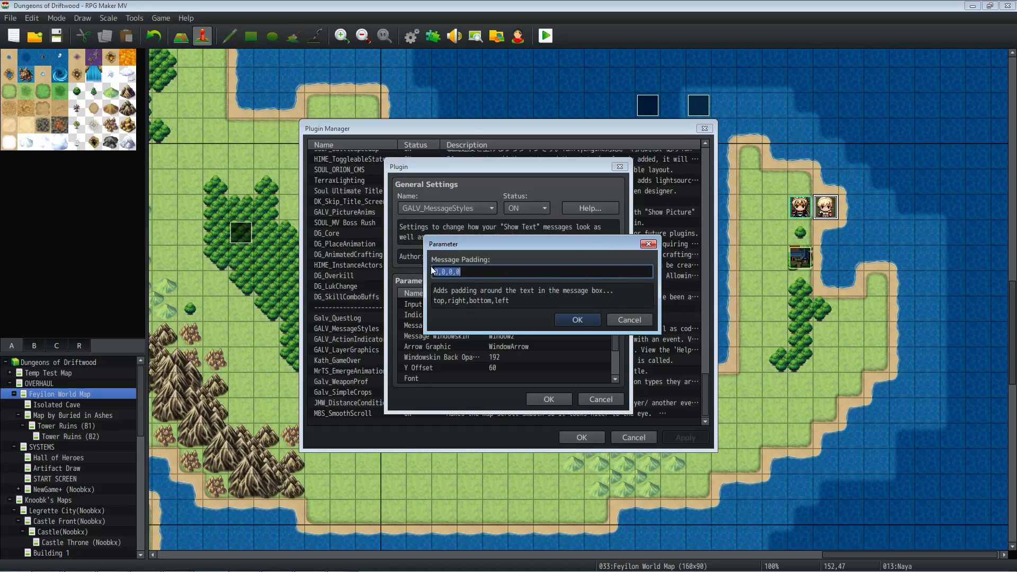
drag(455, 243, 444, 250)
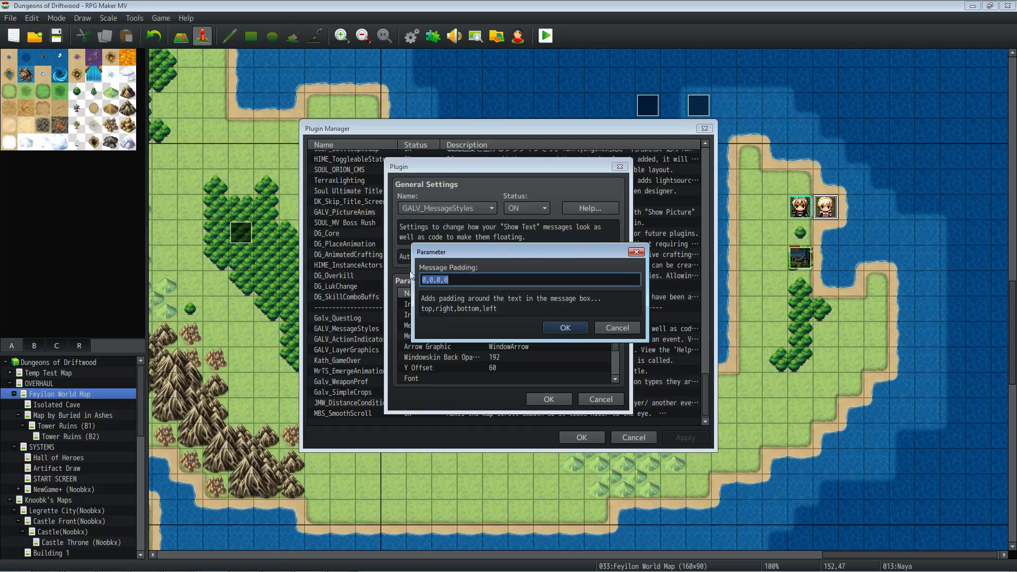
click(443, 280)
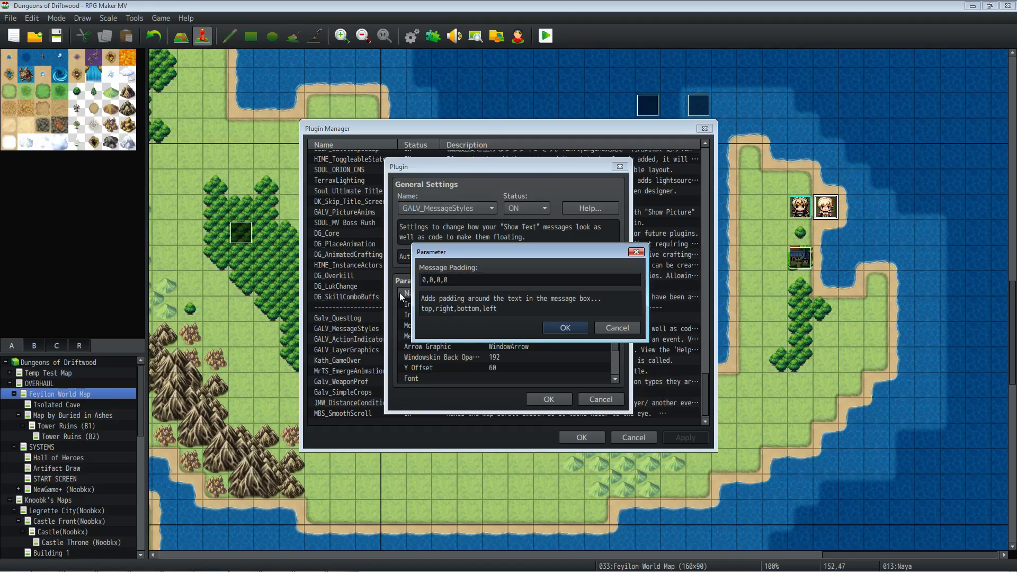
click(552, 324)
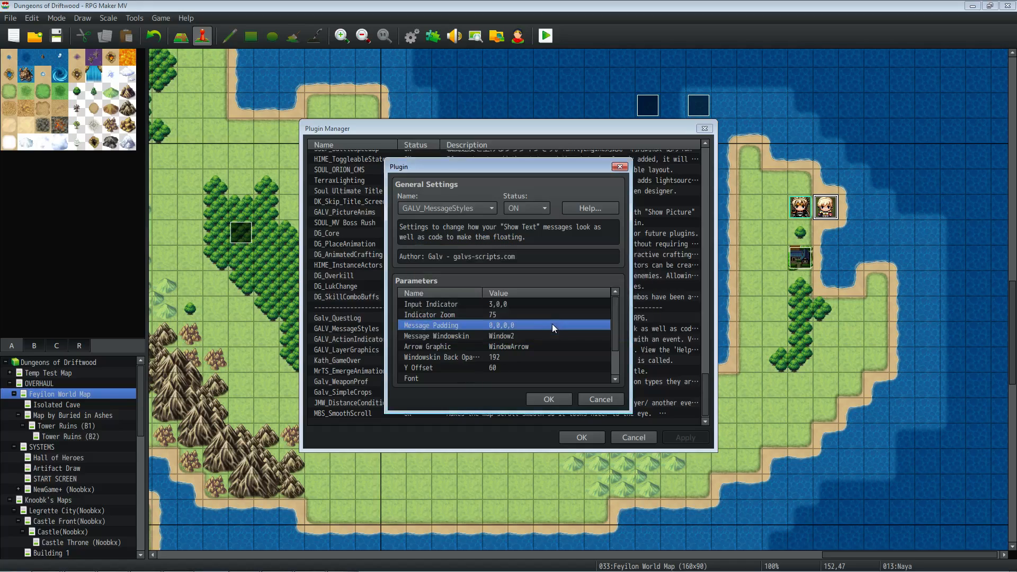
Step: Set the Message Windowskin parameter to Window3
click(508, 335)
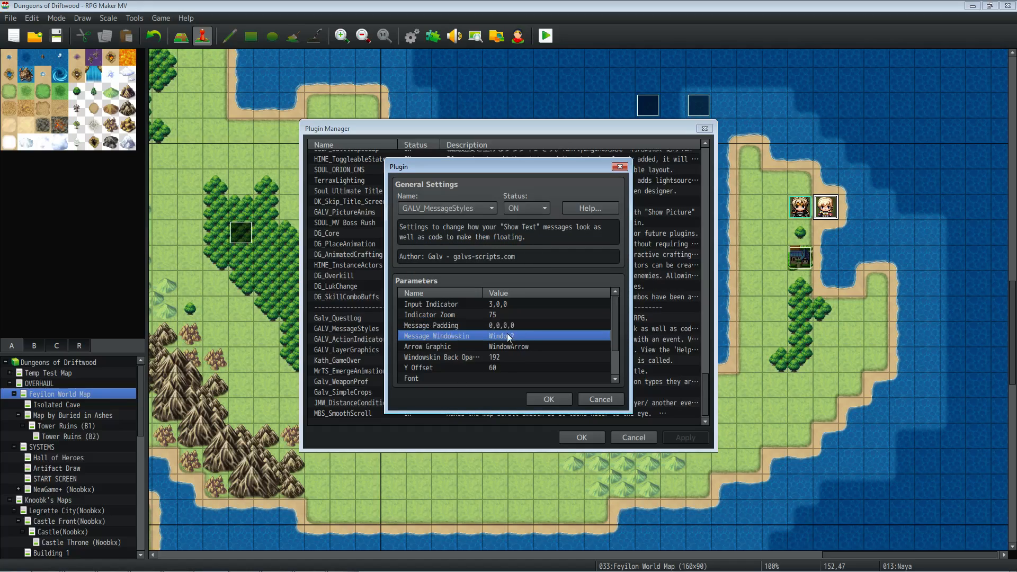
double_click(507, 334)
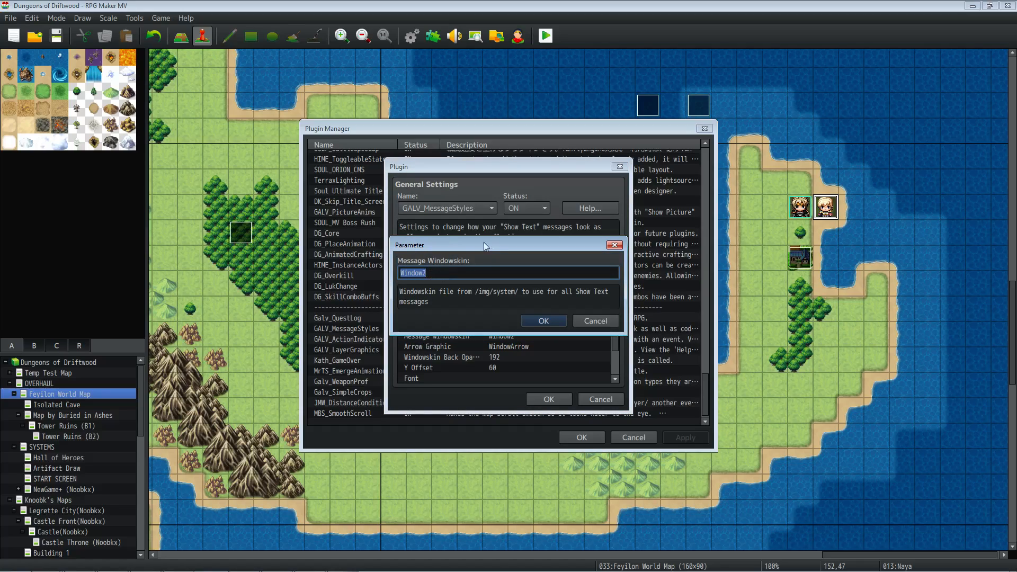
drag(484, 242, 486, 259)
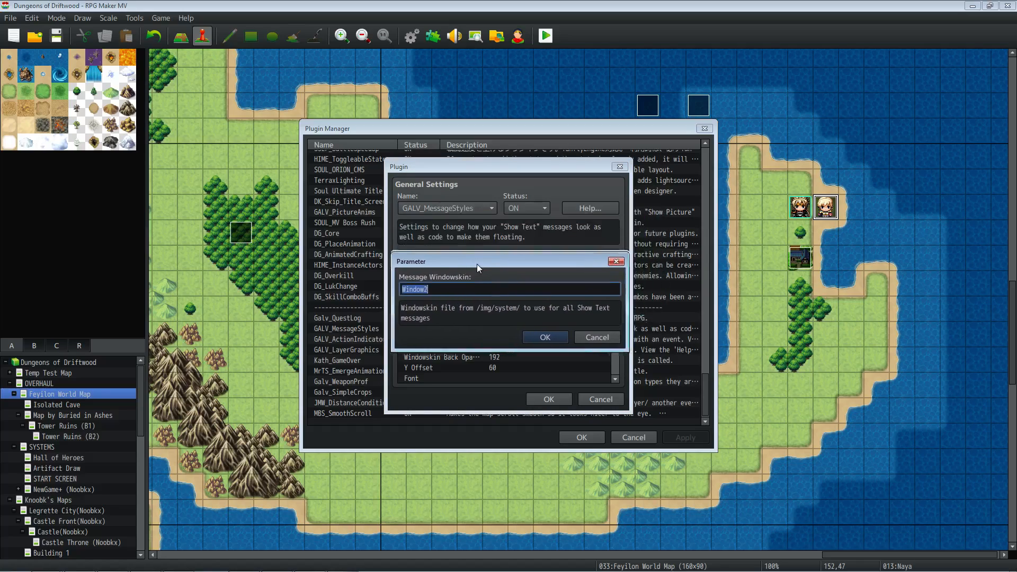
click(433, 290)
key(BackSpace)
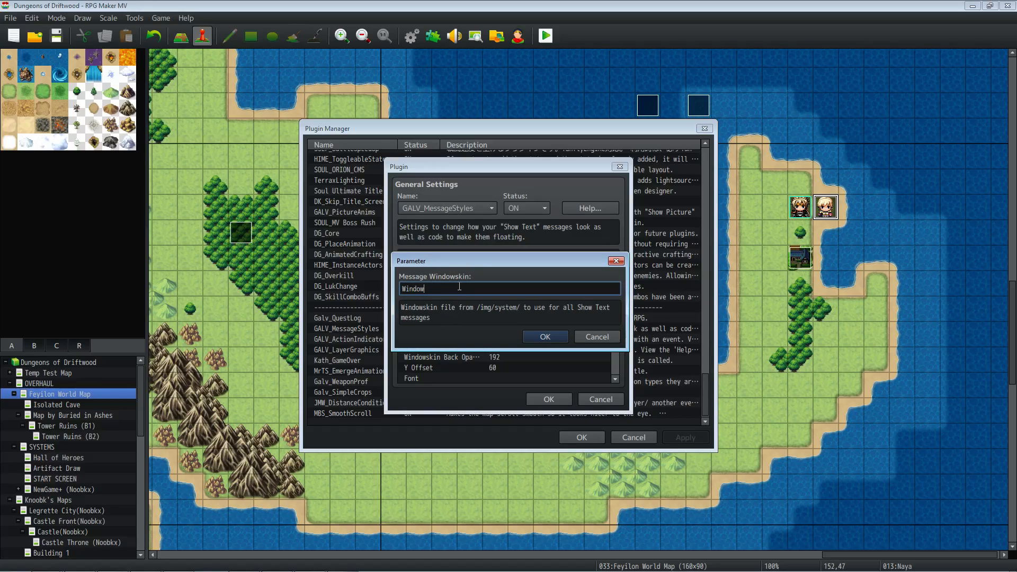
text(3)
click(545, 339)
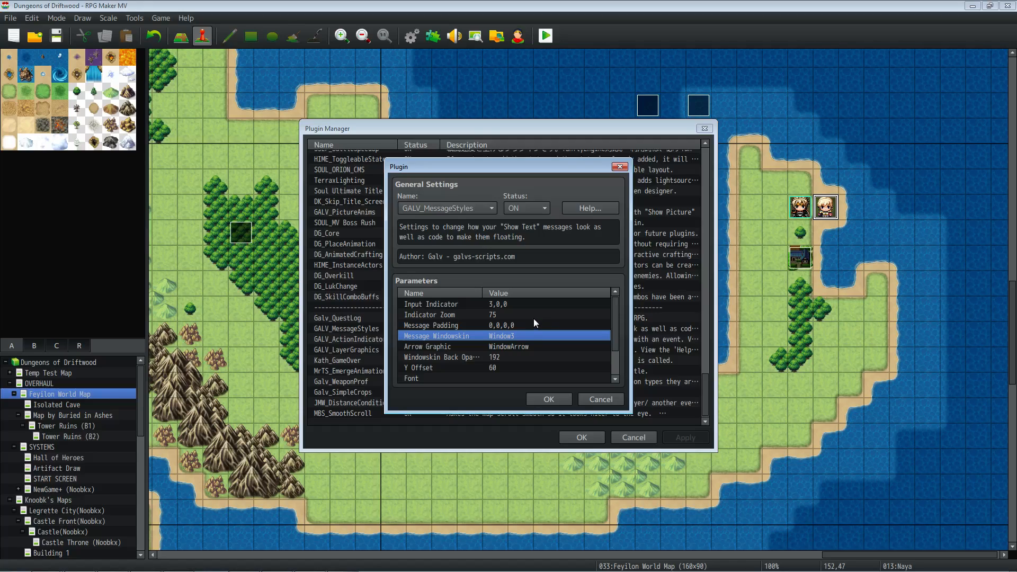
Step: Examine the Arrow Graphic parameter and its image file description, keeping WindowArrow
double_click(521, 345)
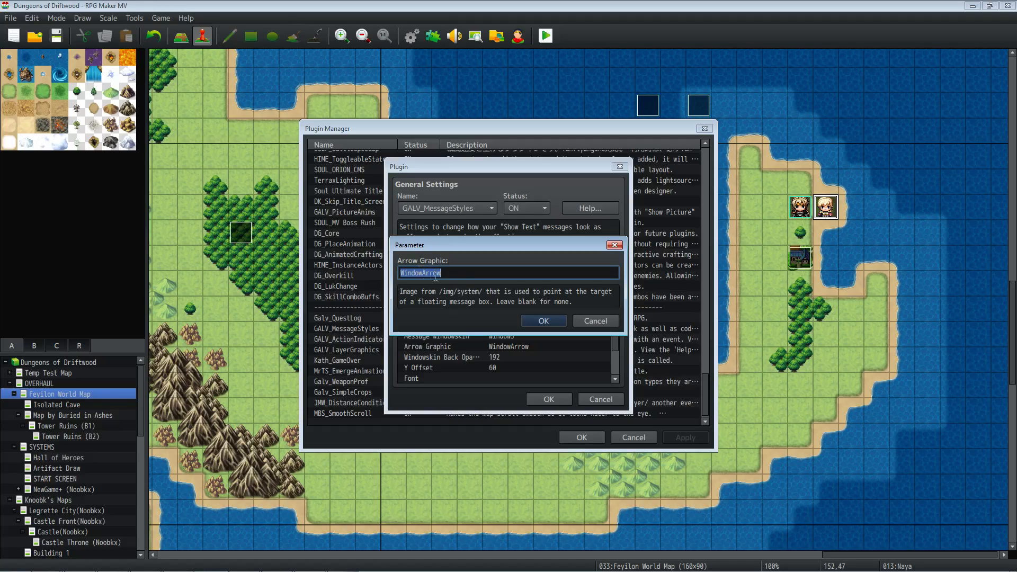
click(448, 294)
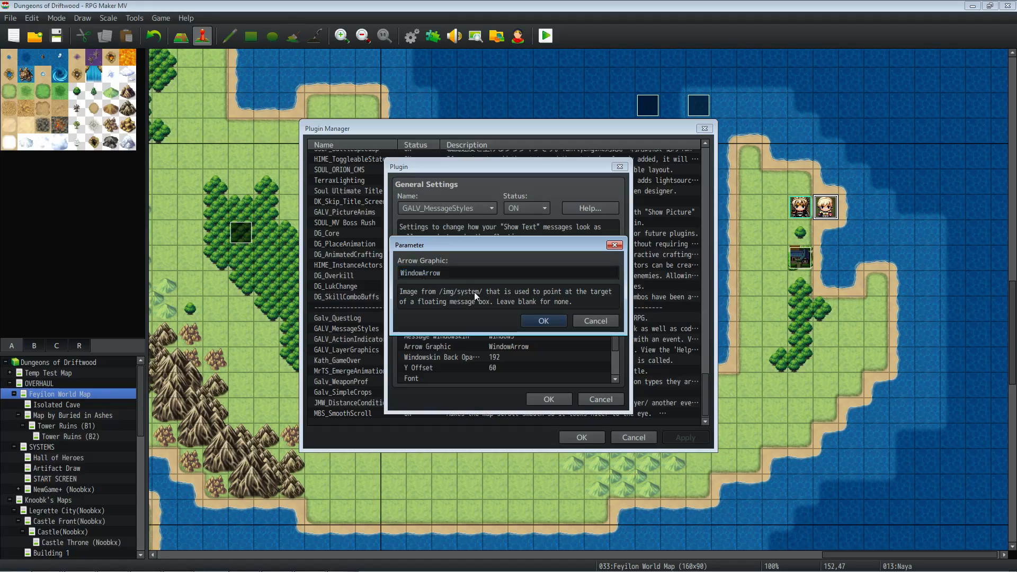
click(445, 271)
double_click(445, 272)
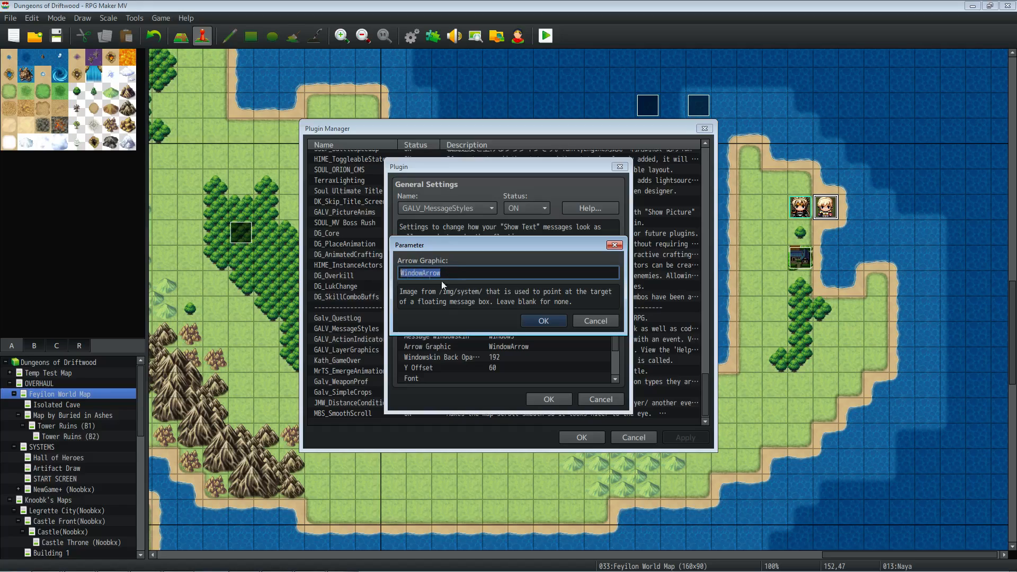
click(530, 320)
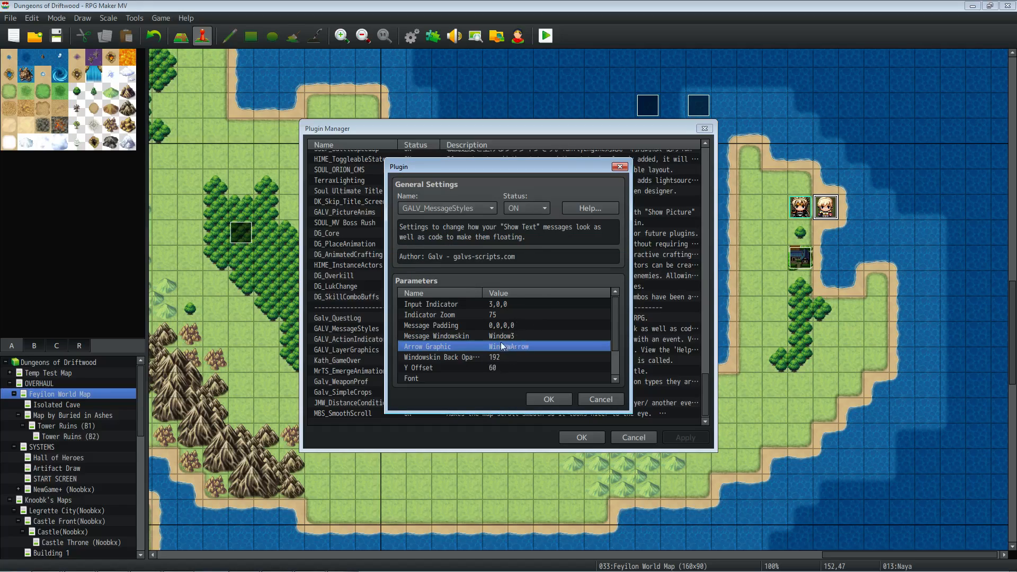
Step: Set the Windowskin Back Opacity parameter to 175
double_click(493, 358)
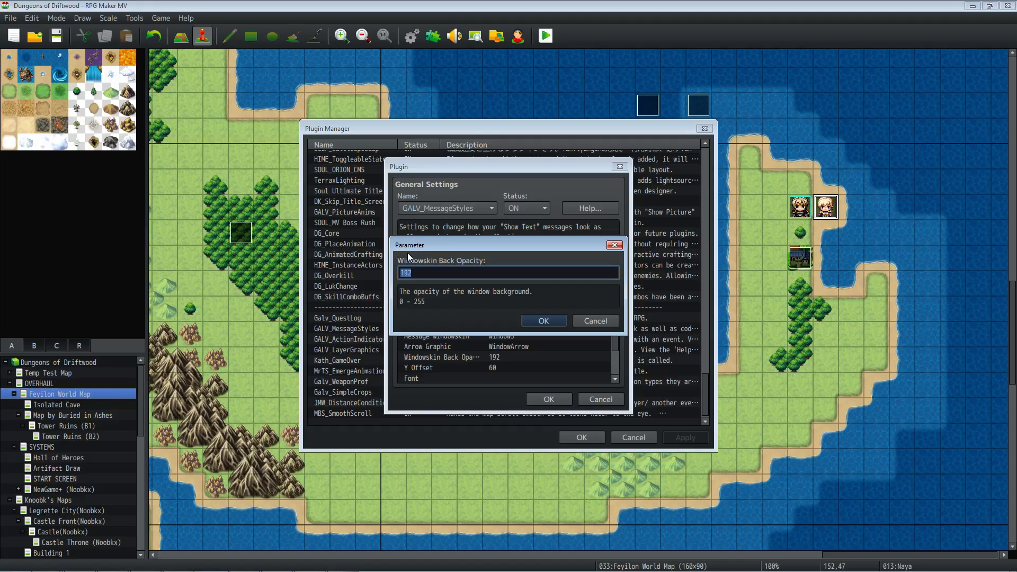
text(175)
click(538, 320)
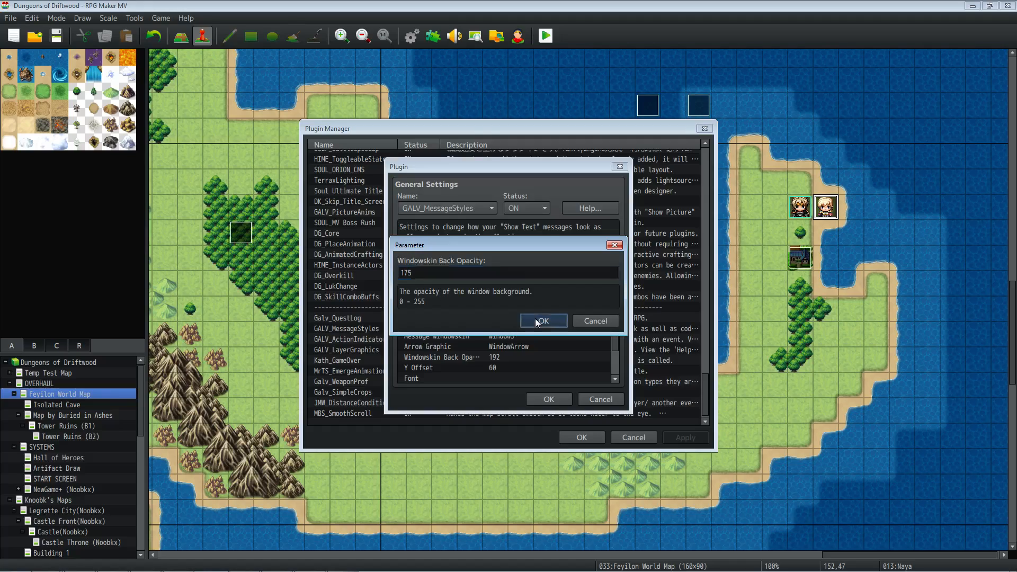
Step: Review the Y Offset parameter that controls the message box's distance from the event or actor
scroll(479, 352, down, 1)
double_click(472, 335)
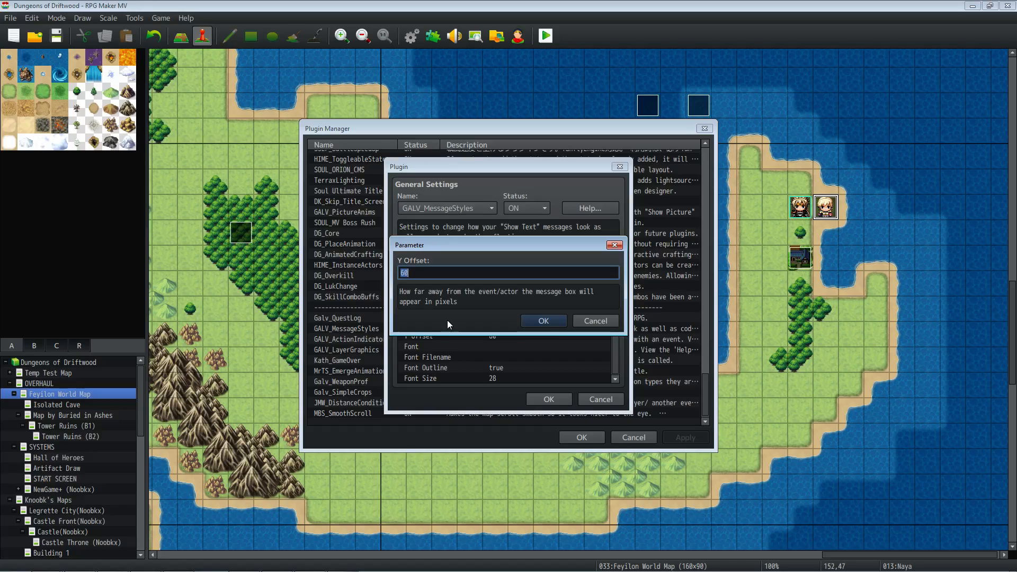
click(543, 321)
Step: Review the Font and Font Filename parameters, leaving both blank for the default font
click(474, 346)
double_click(475, 347)
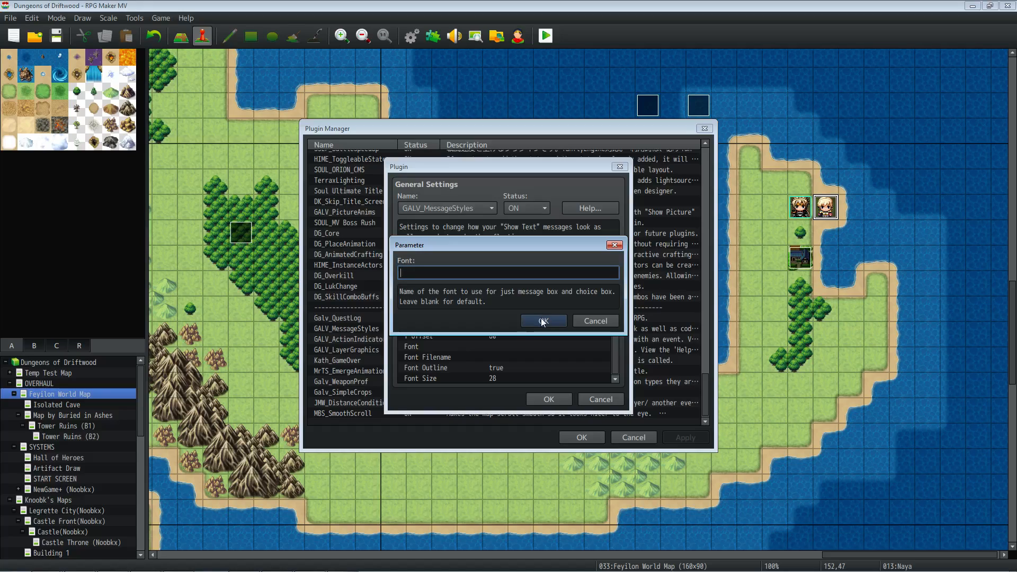
click(543, 321)
double_click(476, 358)
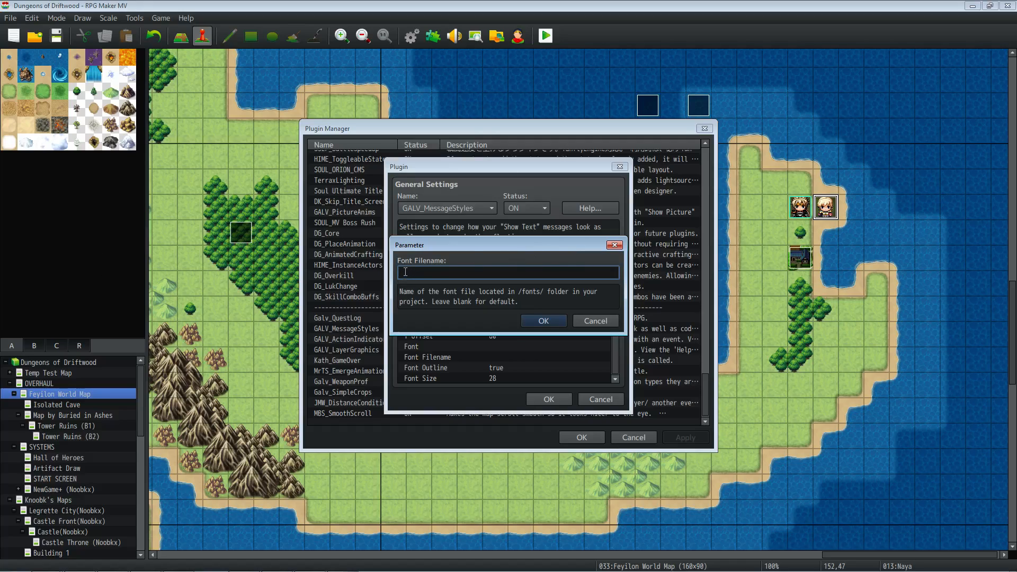
click(532, 321)
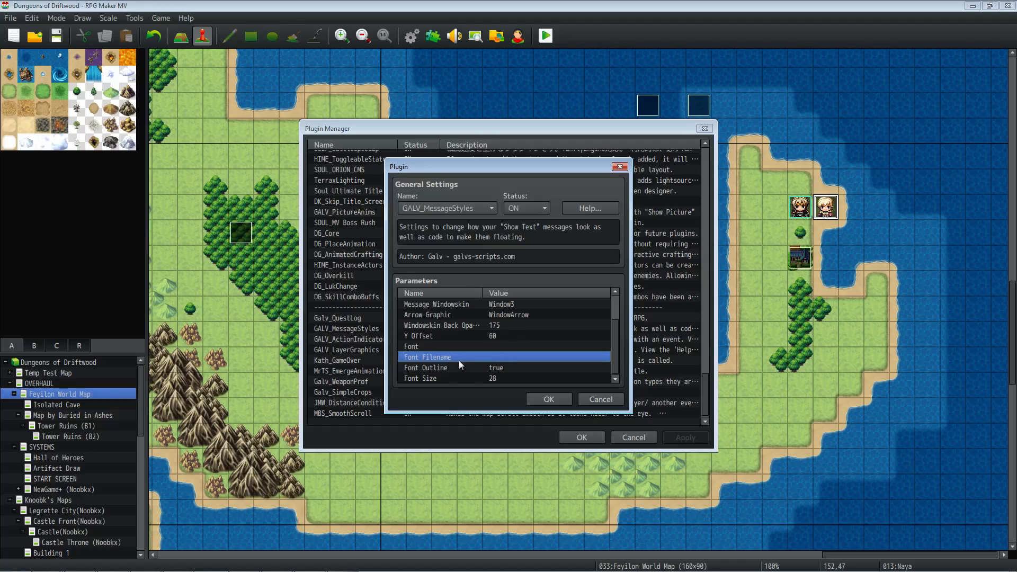
Step: Review the Font Outline and Font Size parameters, then accept the plugin settings and close the Plugin Manager
click(506, 369)
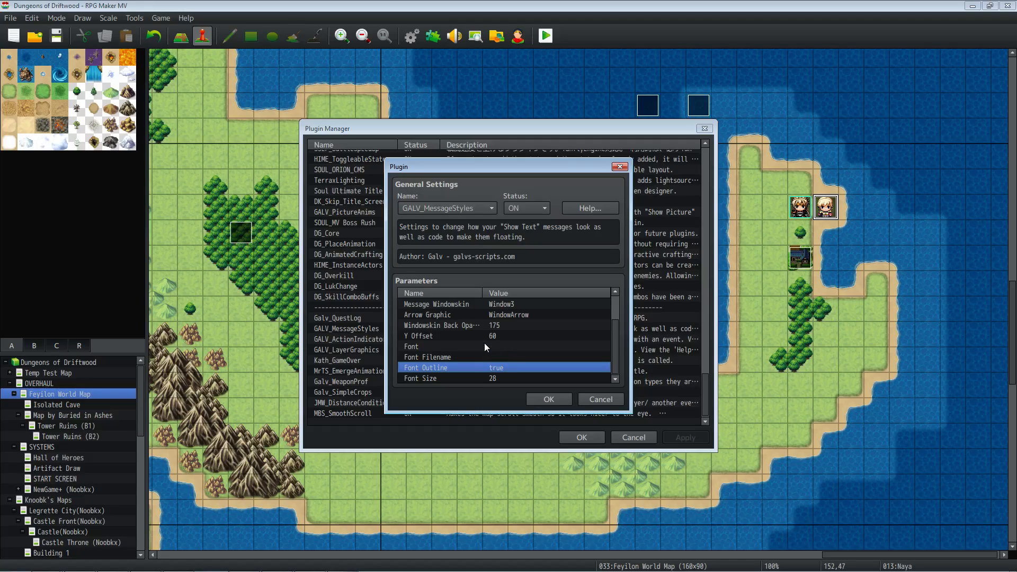
double_click(502, 378)
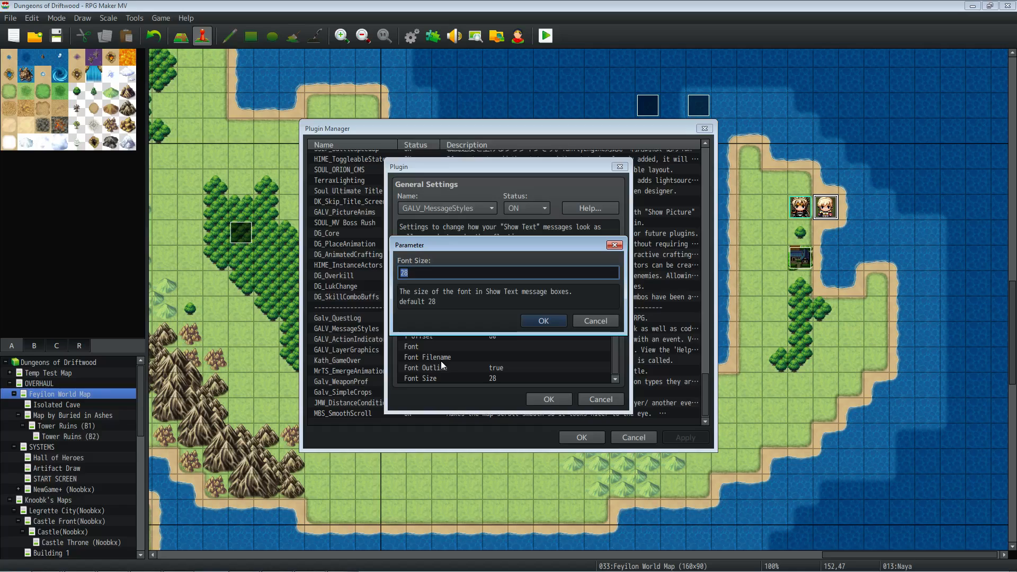
click(536, 321)
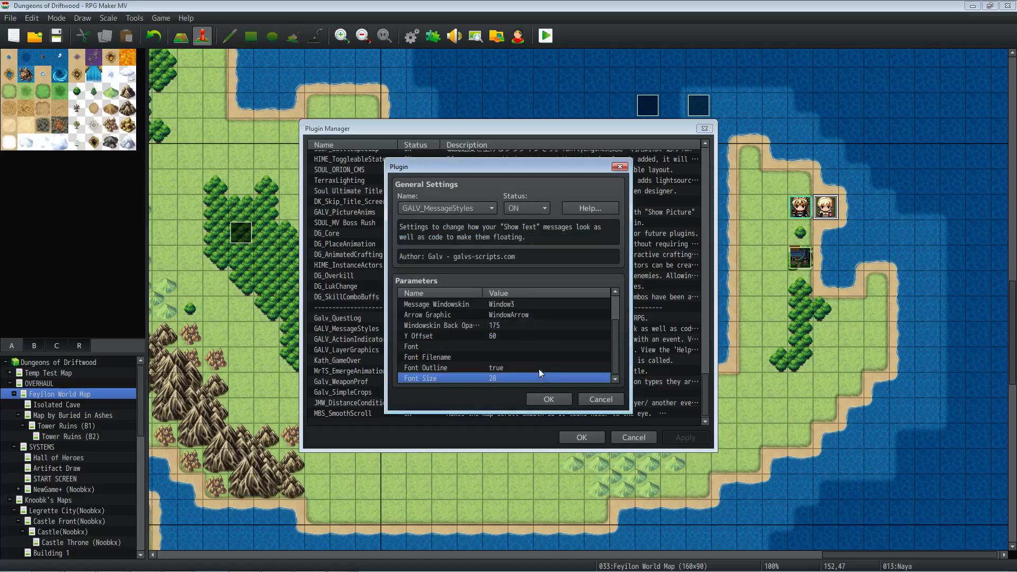
click(545, 404)
click(571, 435)
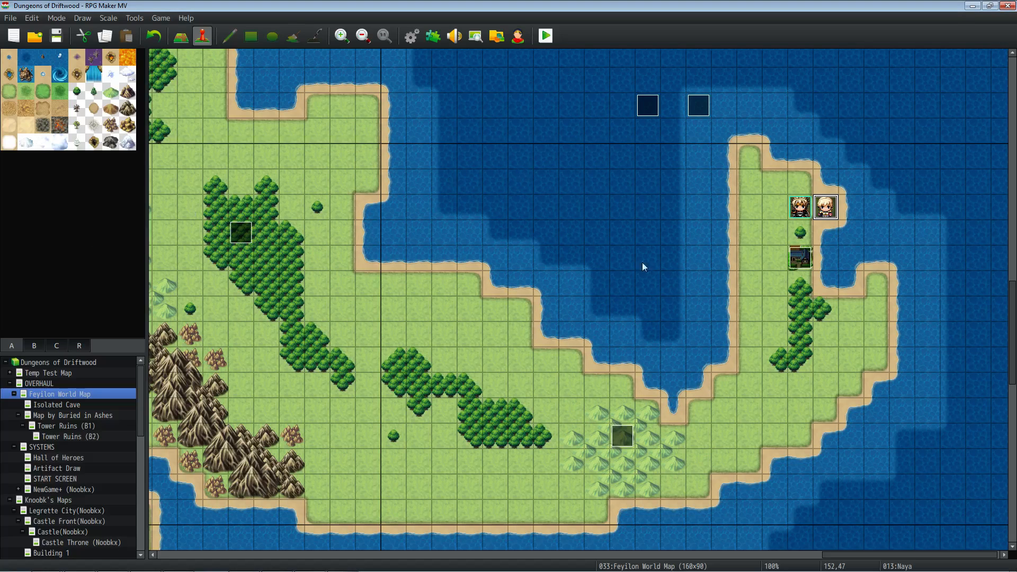
Step: Switch to Photoshop and marquee-select the dark gradient background square in Window.png
key(alt+Tab)
key(alt+Tab)
key(alt+Tab)
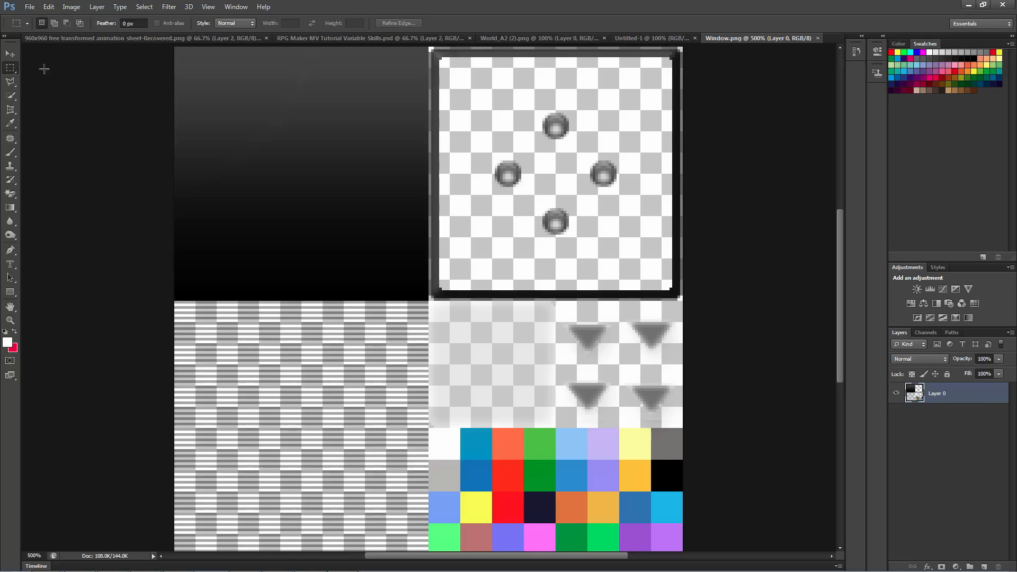
drag(169, 47, 426, 300)
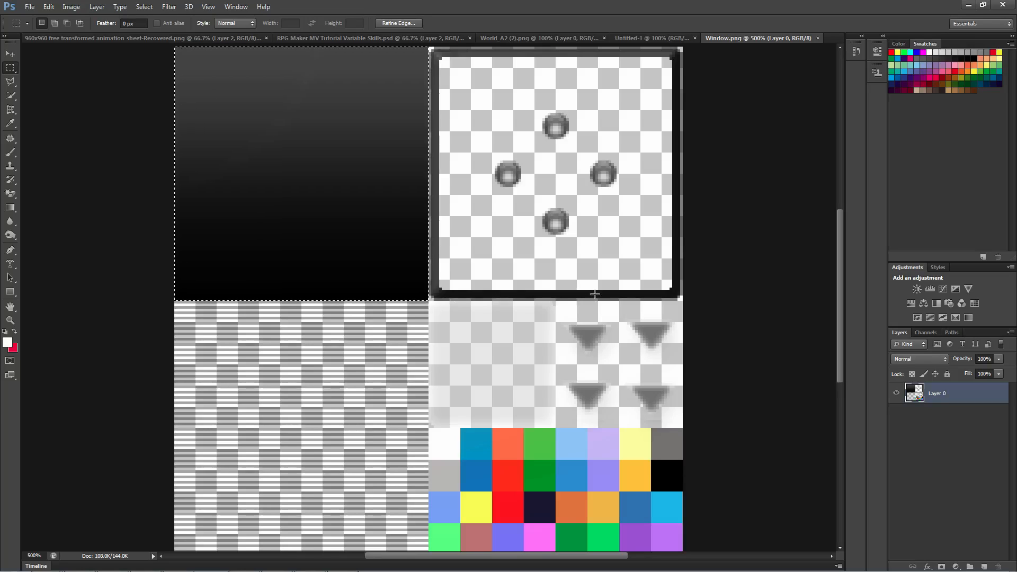
Step: Copy the selected background square onto a new layer and hide Layer 0
key(ctrl+shift+n)
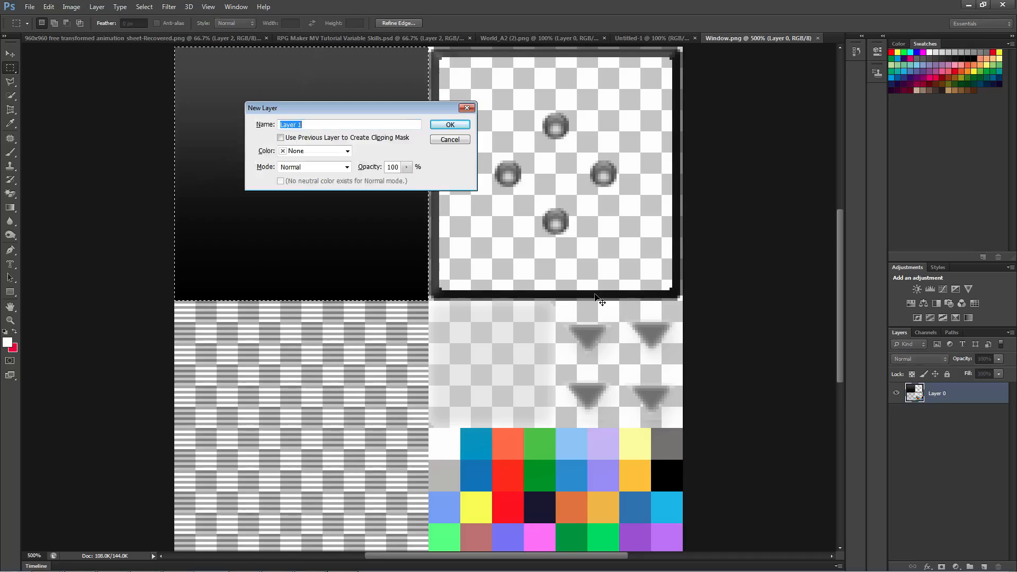
key(Return)
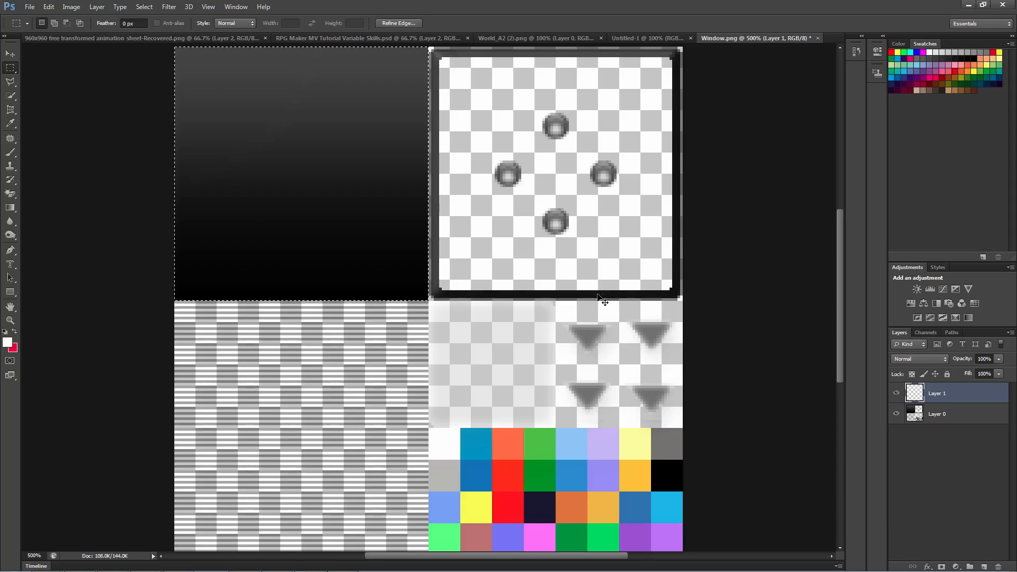
key(ctrl+v)
click(896, 416)
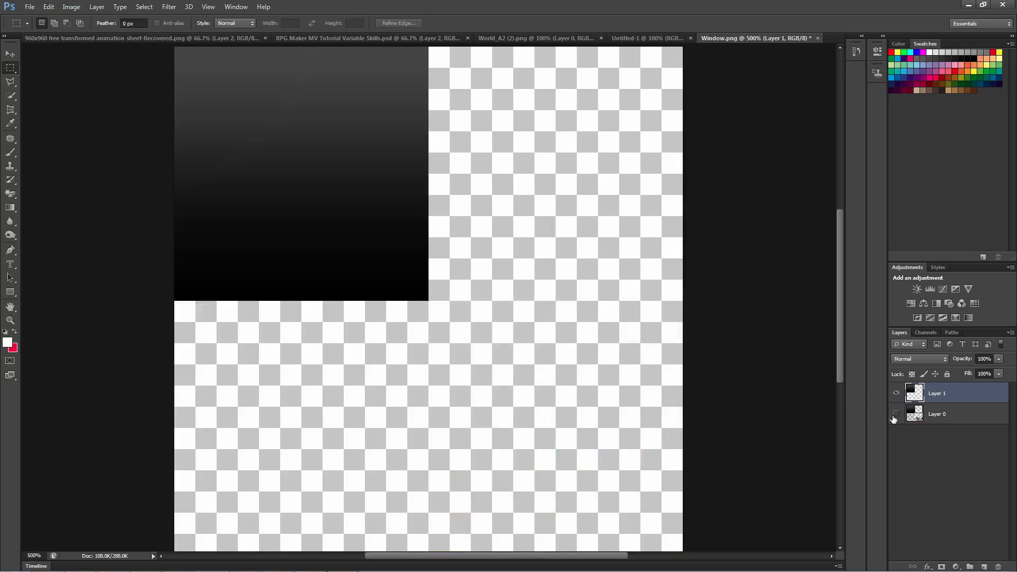
Step: Open the blending options of Layer 1 and try the Bevel & Emboss effect with Contour, removing it again
right_click(936, 394)
click(828, 173)
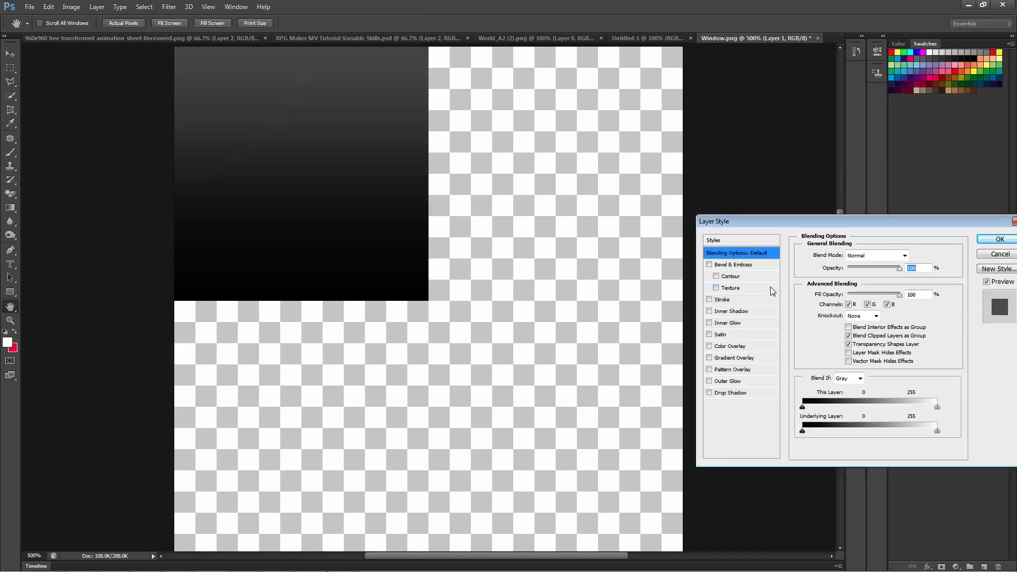
click(709, 265)
click(716, 276)
click(716, 276)
click(716, 276)
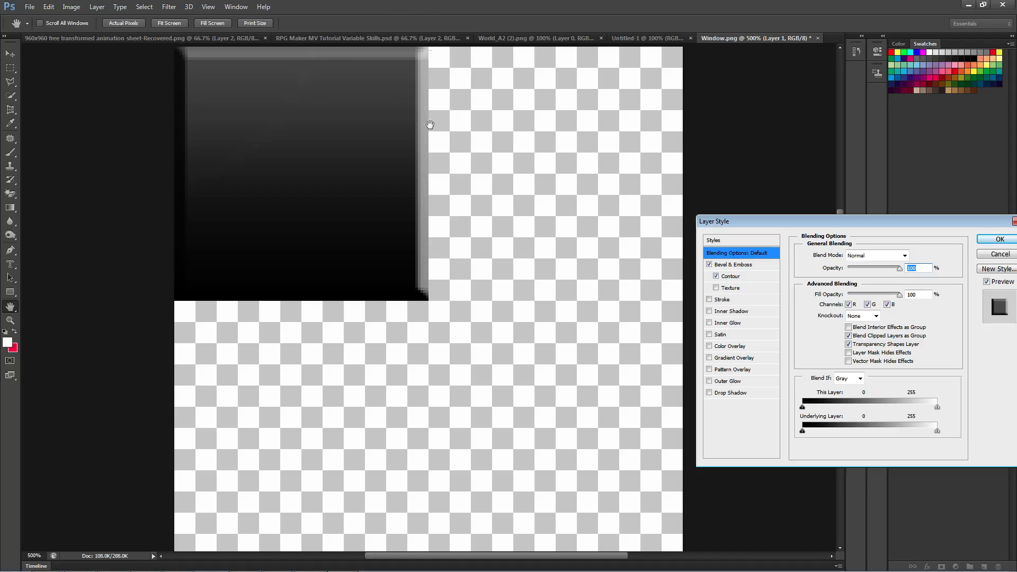
click(709, 264)
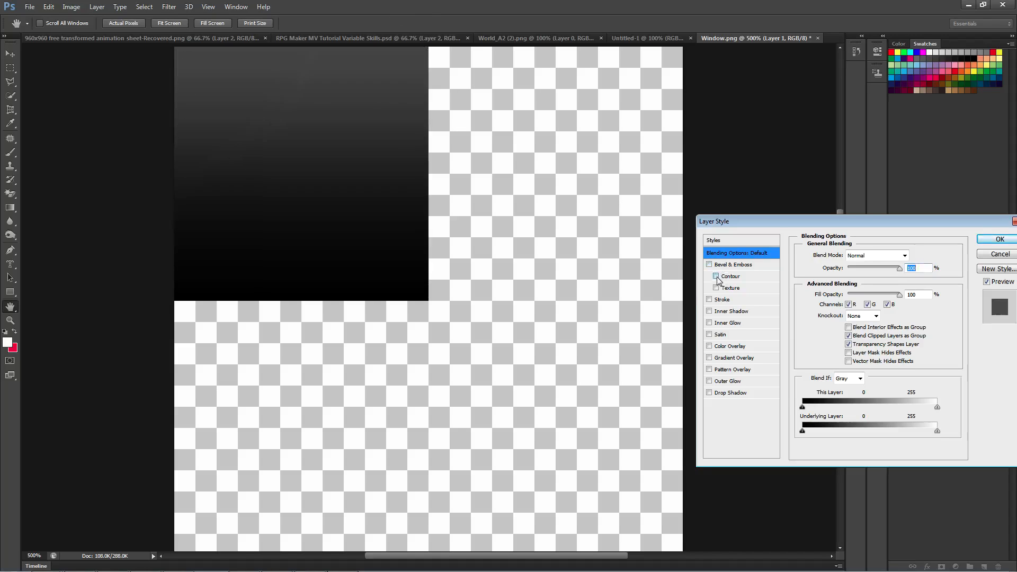
Step: Try Bevel & Emboss with Texture on the square, then turn both off
click(716, 288)
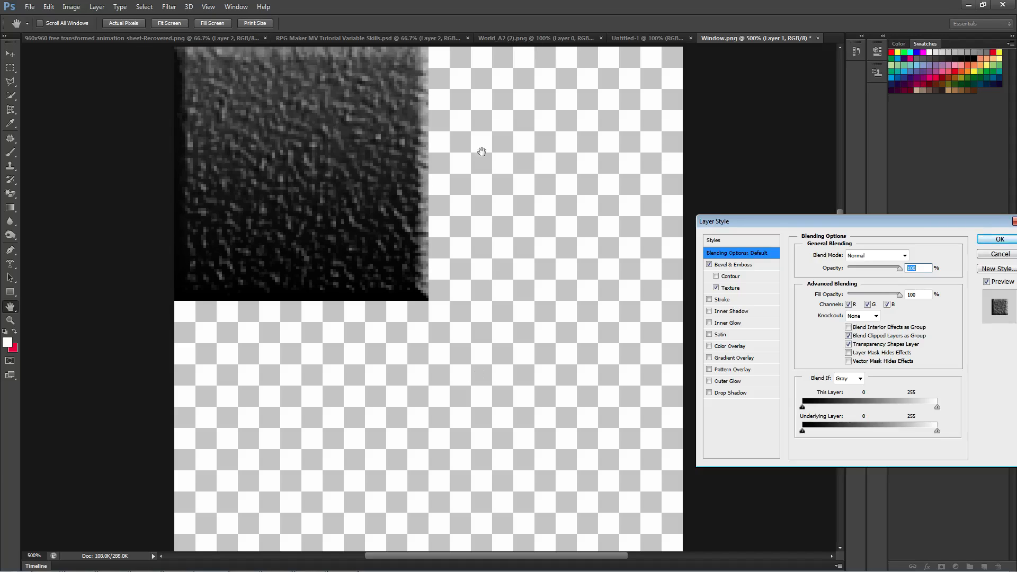
click(716, 288)
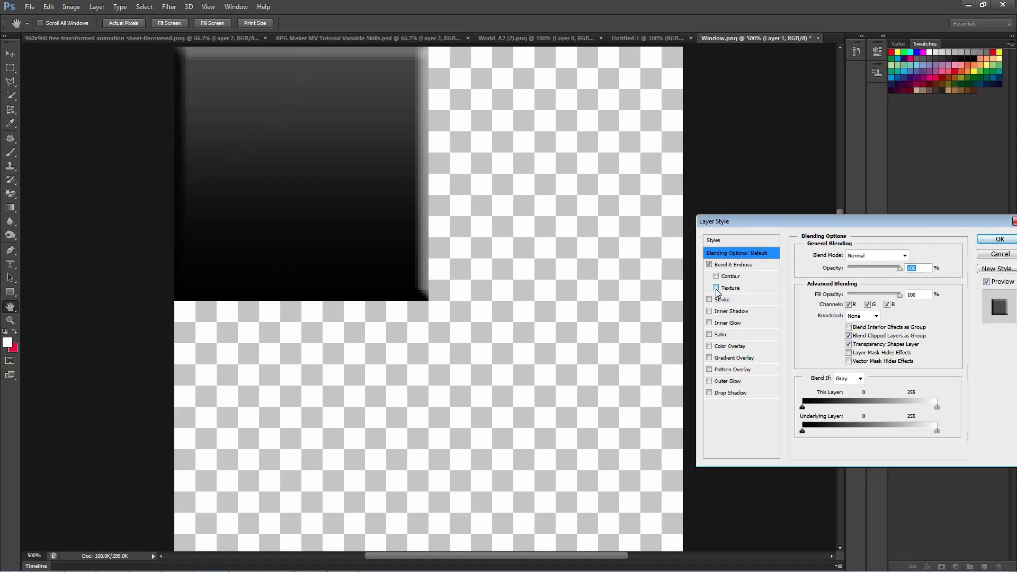
click(709, 264)
Step: Try the Stroke and Inner Shadow effects on the square one after the other, turning each off again
click(709, 300)
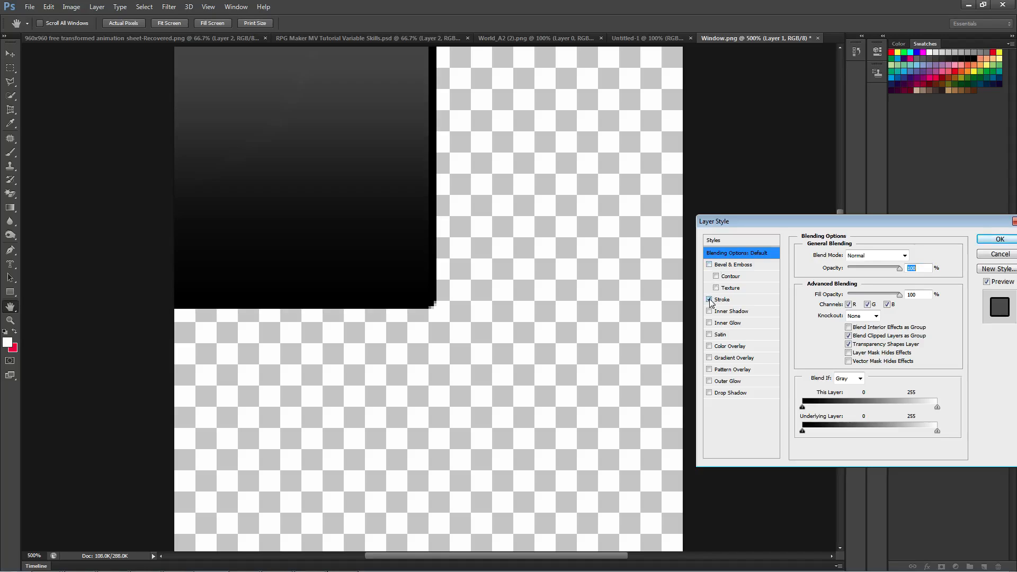
click(709, 300)
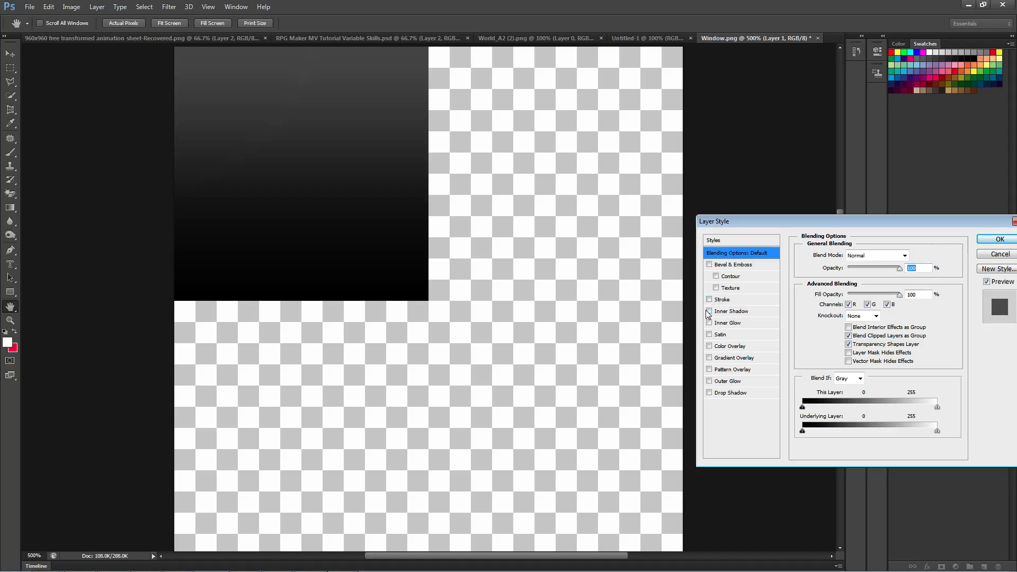
click(710, 312)
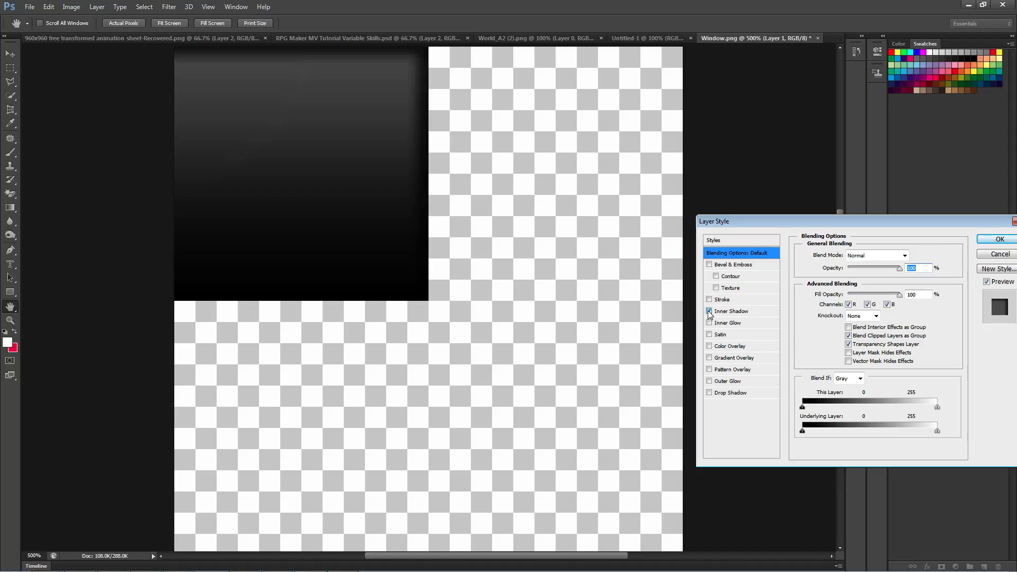
click(709, 311)
Step: Turn on Inner Glow and change its fill from the solid color to the black-to-white gradient
click(709, 323)
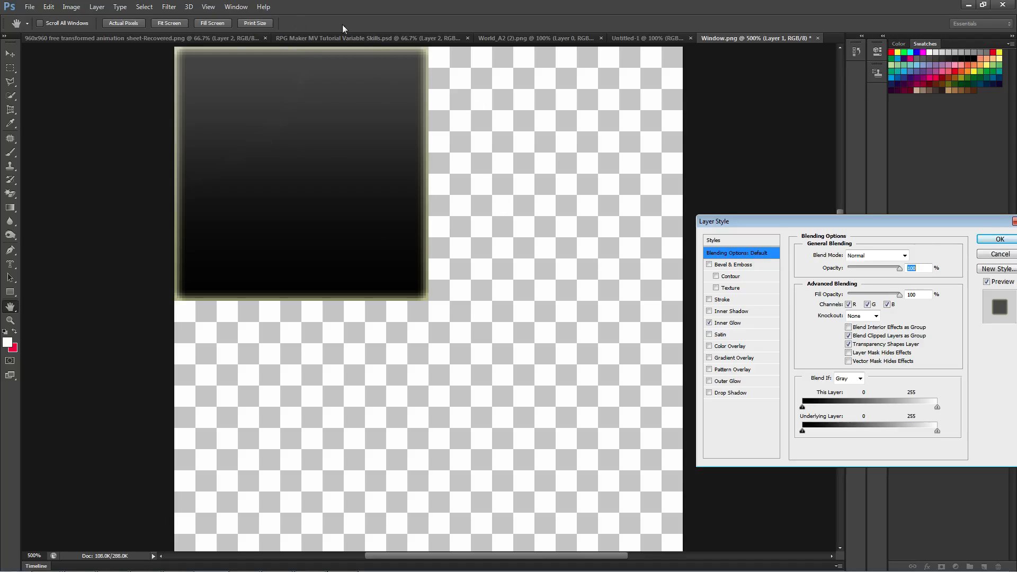
click(721, 325)
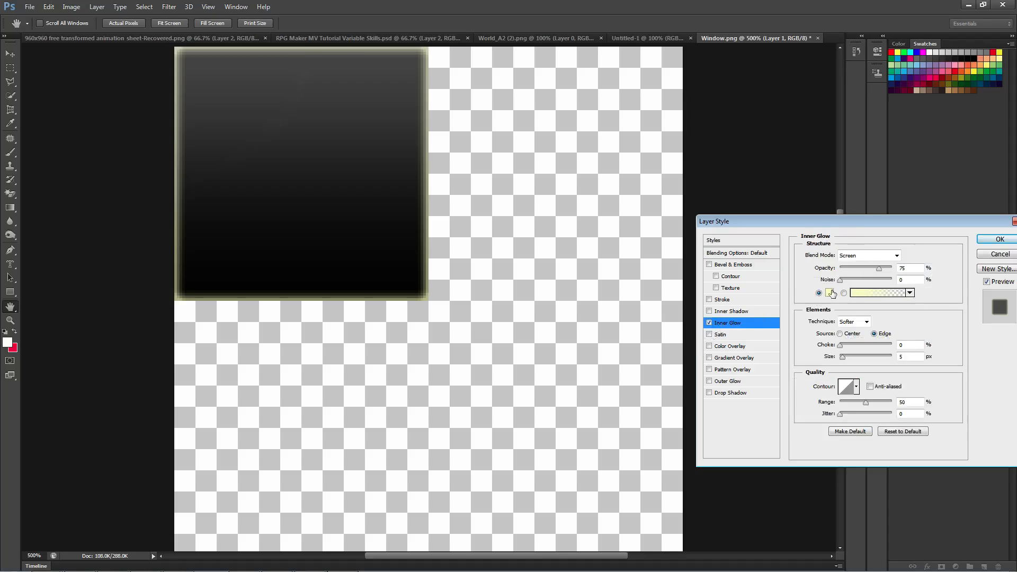
click(844, 293)
click(909, 293)
click(863, 313)
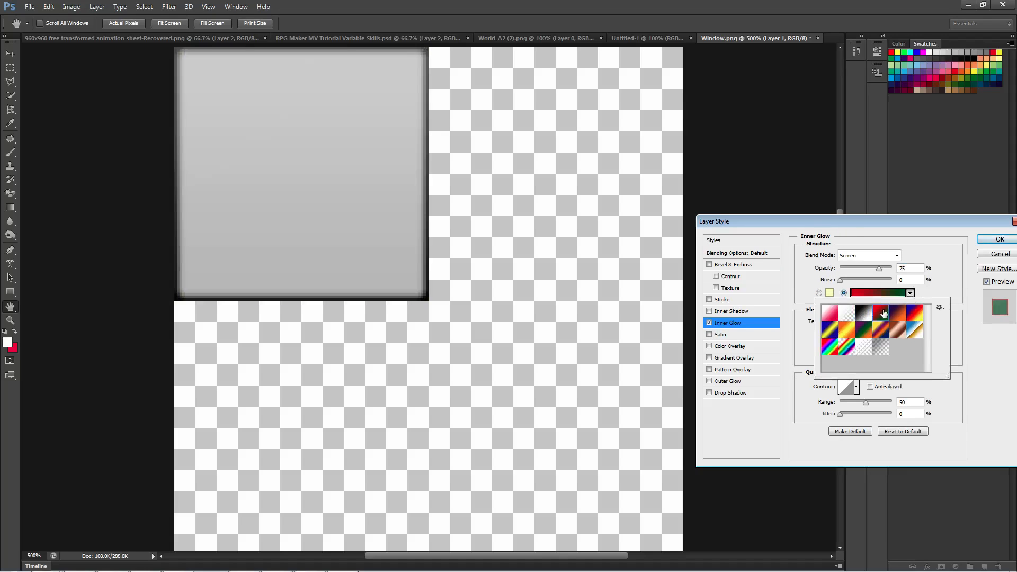
Step: Try several Inner Glow gradient presets, including the rainbow and white-to-red ones, then turn Inner Glow off
click(881, 313)
click(896, 328)
click(881, 331)
click(864, 333)
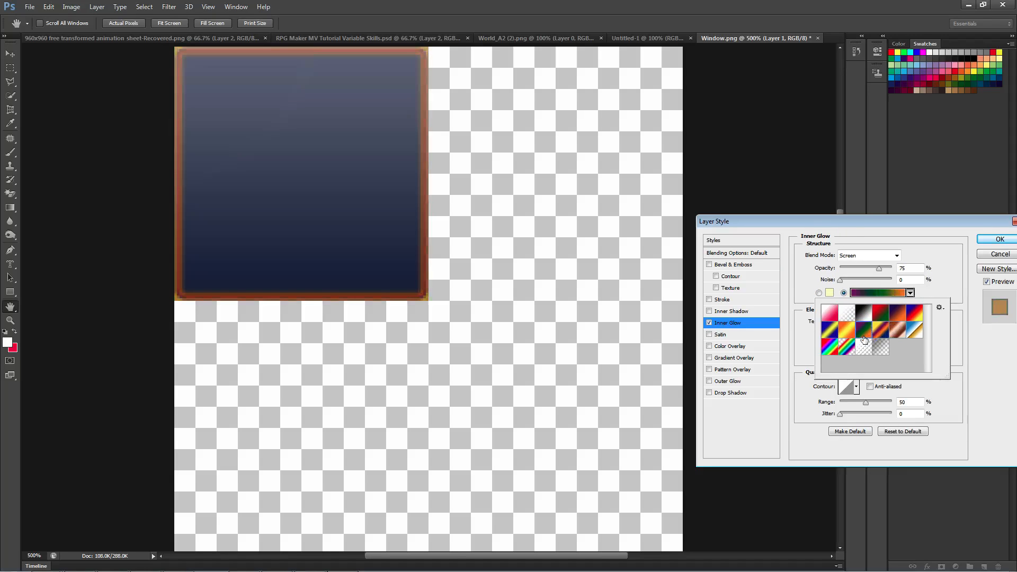
click(848, 347)
click(833, 354)
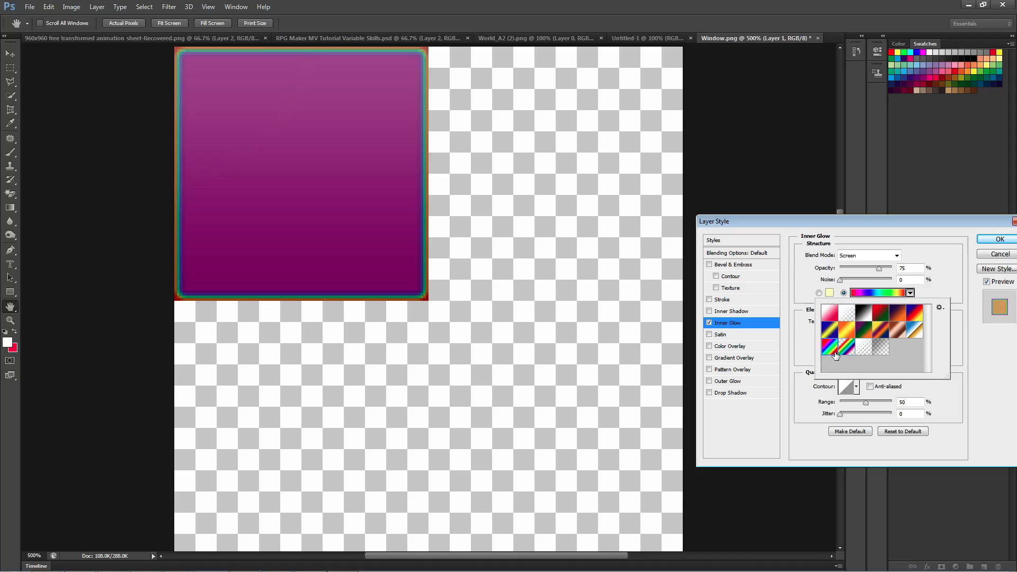
click(830, 313)
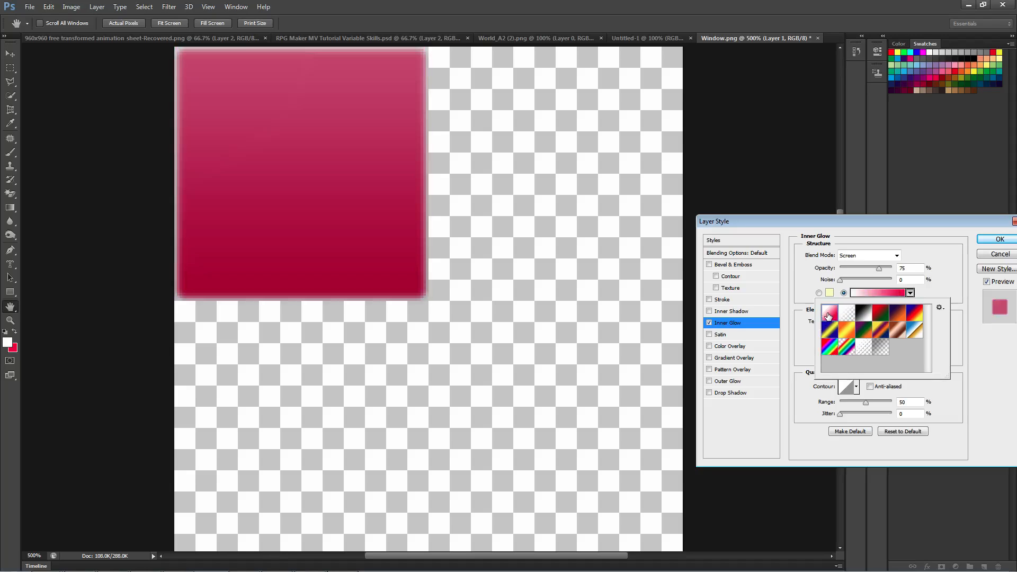
click(880, 313)
click(710, 323)
Step: Turn on the Satin effect and set its color to white (ffffff)
click(715, 335)
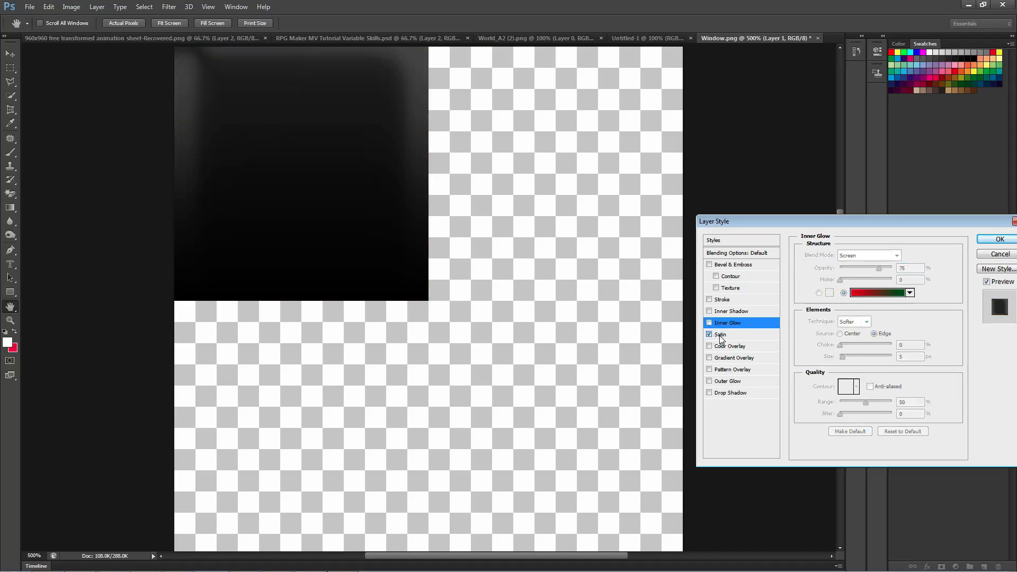
click(914, 255)
click(441, 71)
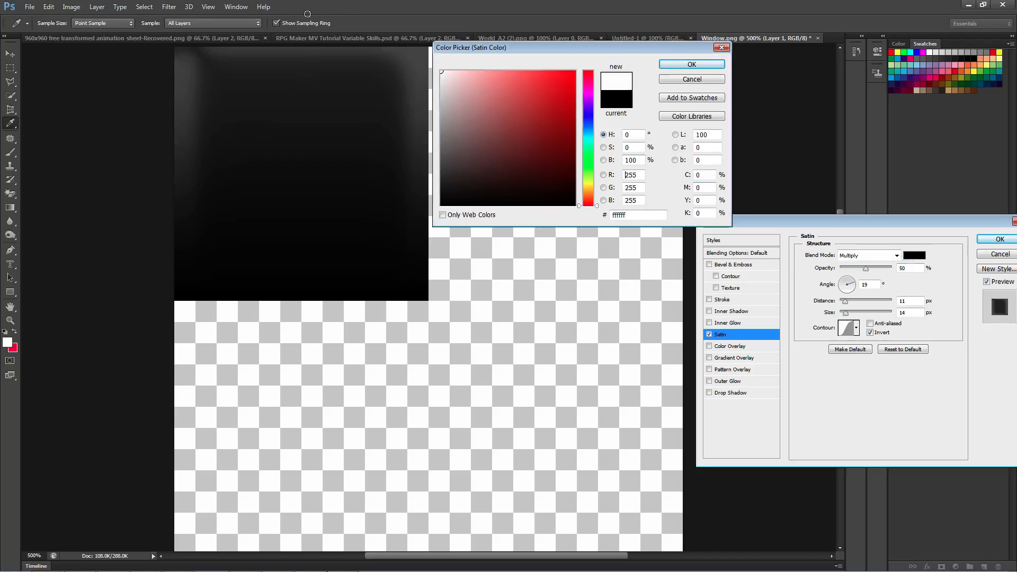
click(681, 67)
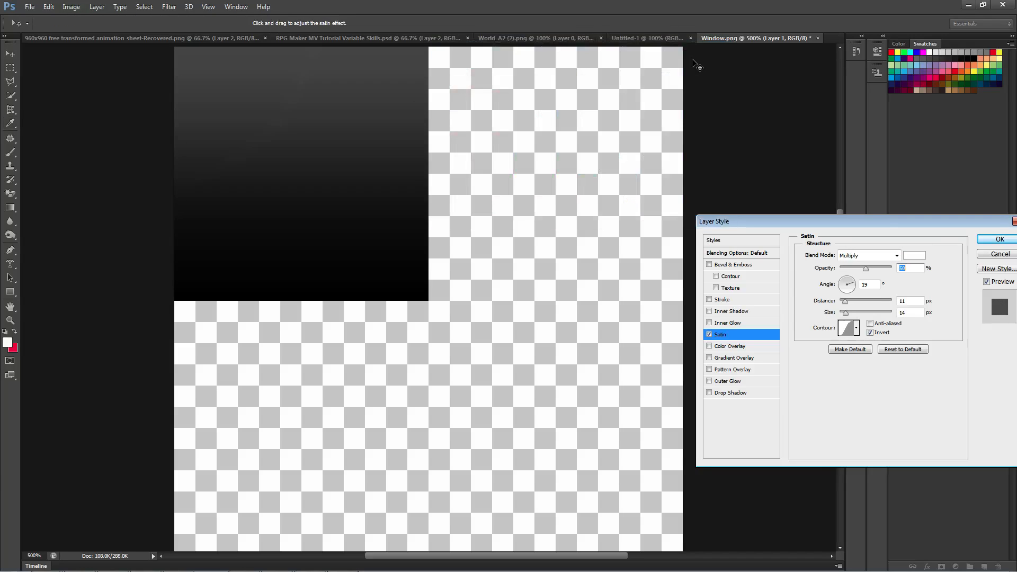
Step: Try the Color Overlay briefly, then turn on Gradient Overlay and open its settings
click(710, 346)
click(709, 346)
click(709, 358)
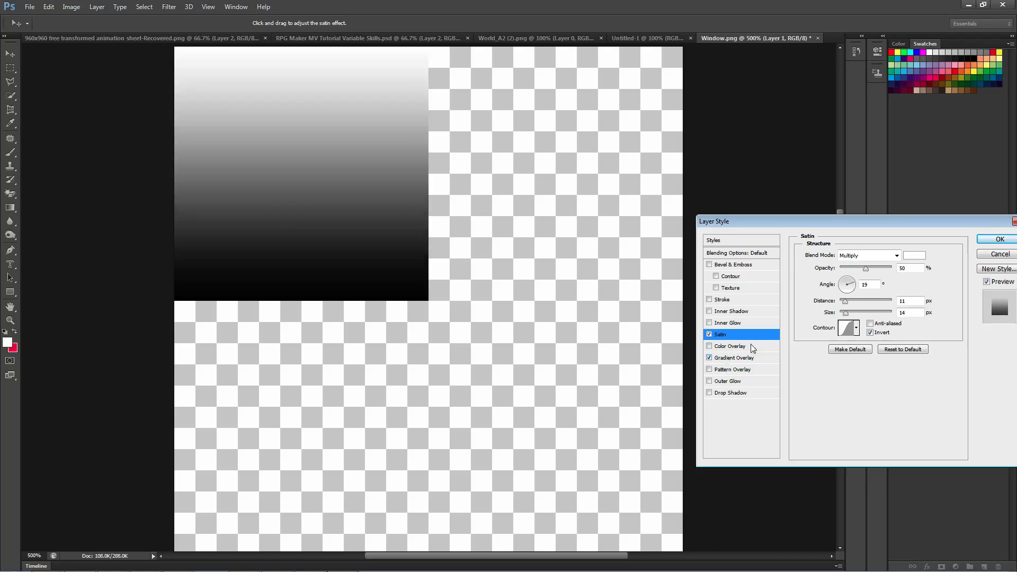
click(738, 359)
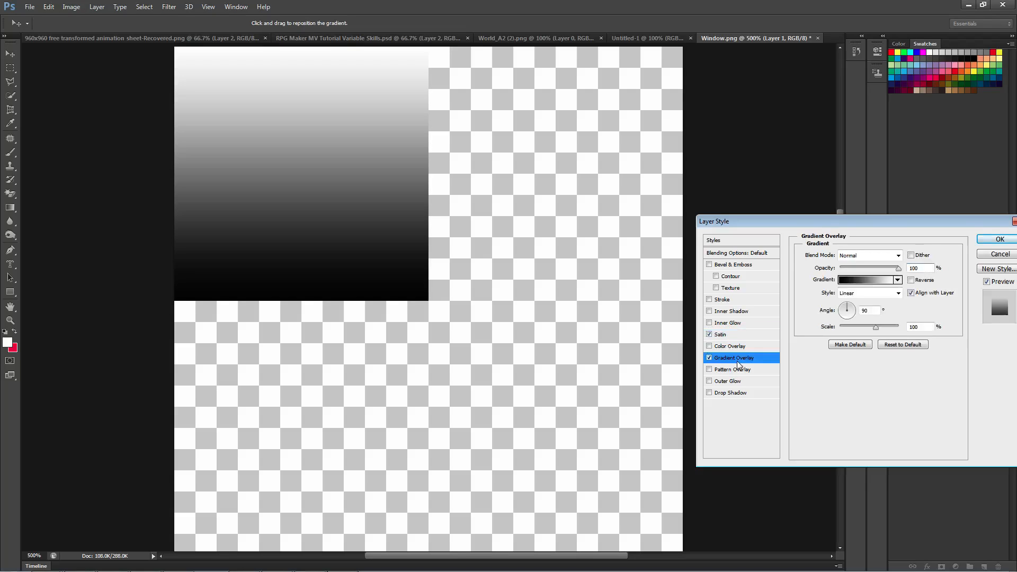
Step: Try several Gradient Overlay presets, including the orange-purple, blue-yellow, rainbow, black-to-white and blue-red-yellow ones
click(895, 281)
click(868, 318)
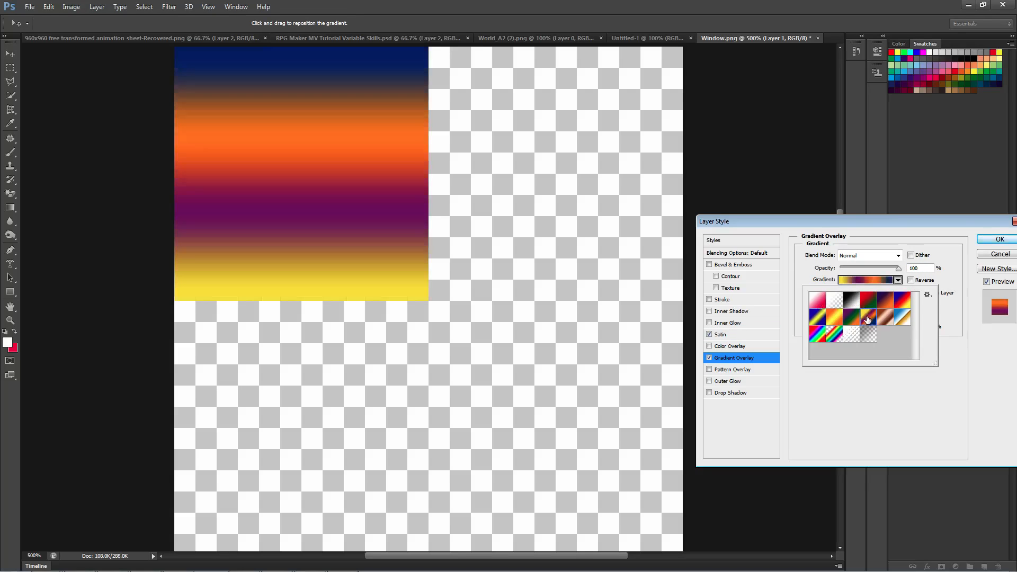
click(890, 320)
click(817, 317)
click(818, 334)
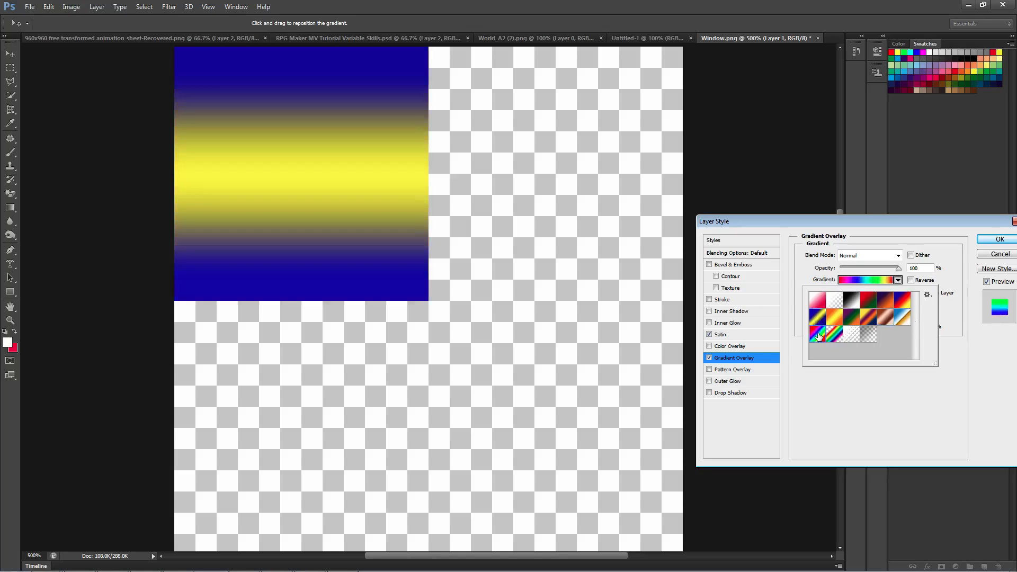
click(874, 299)
click(852, 303)
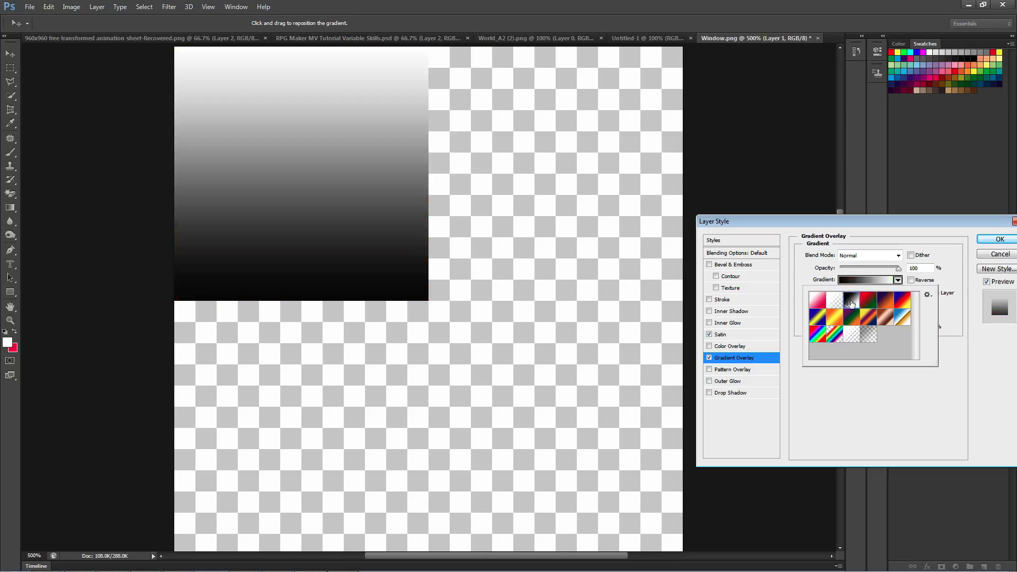
click(892, 305)
click(902, 302)
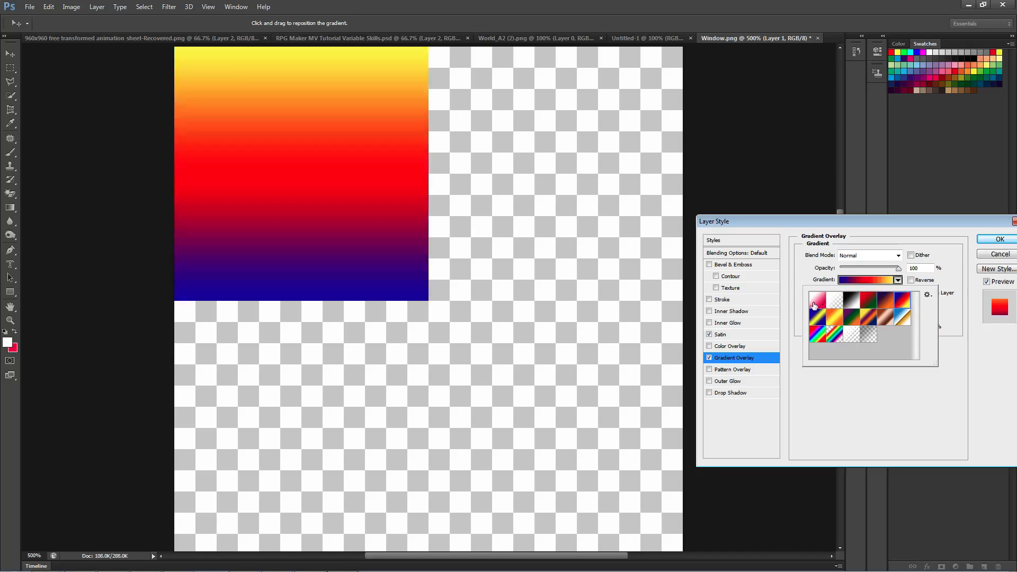
Step: Give the Gradient Overlay the white-to-red Foreground to Background gradient and apply the layer style
click(817, 304)
click(898, 280)
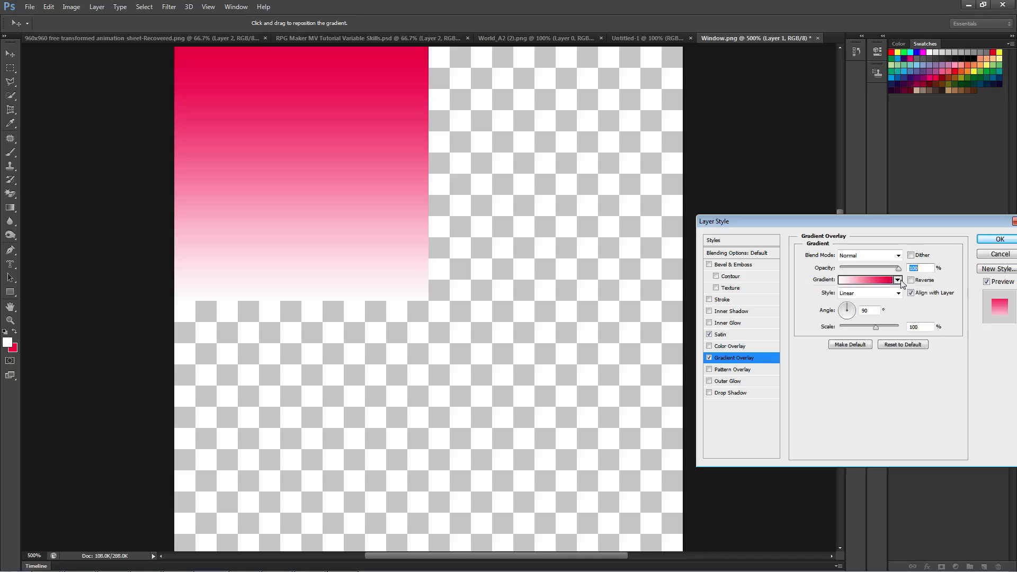
click(996, 240)
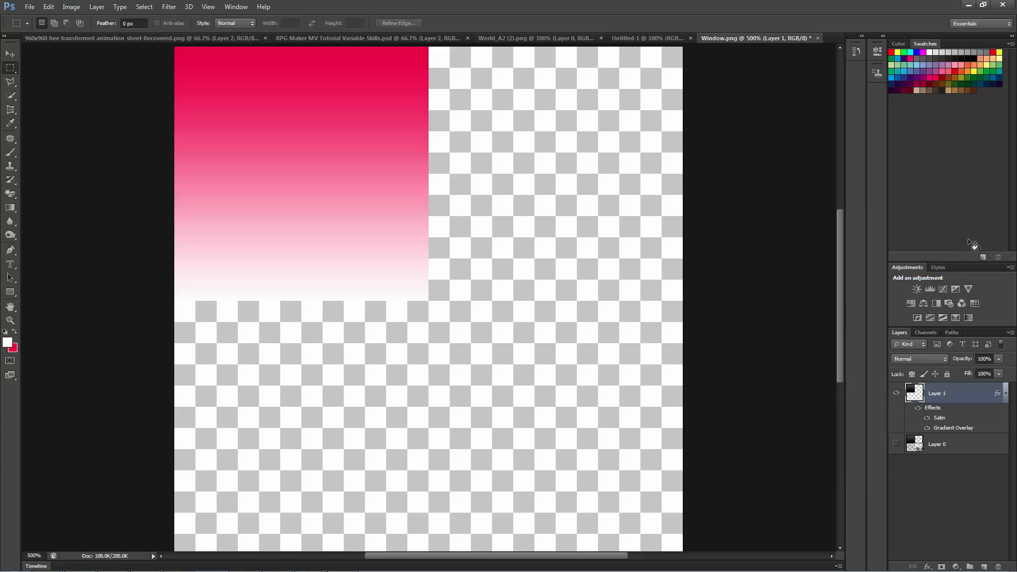
Step: Change the foreground color from white to a dark blue
click(7, 342)
click(590, 128)
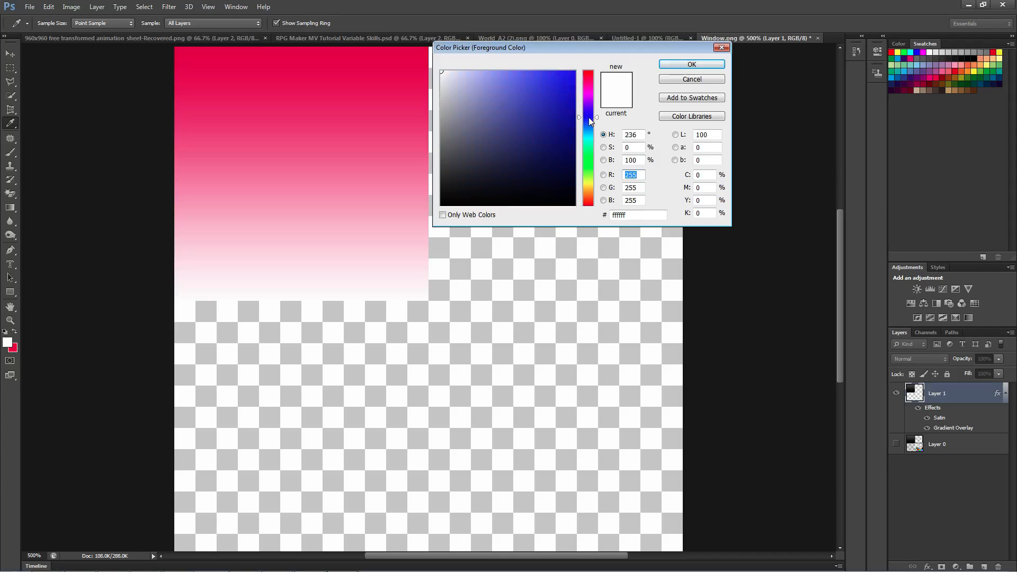
click(548, 114)
click(690, 65)
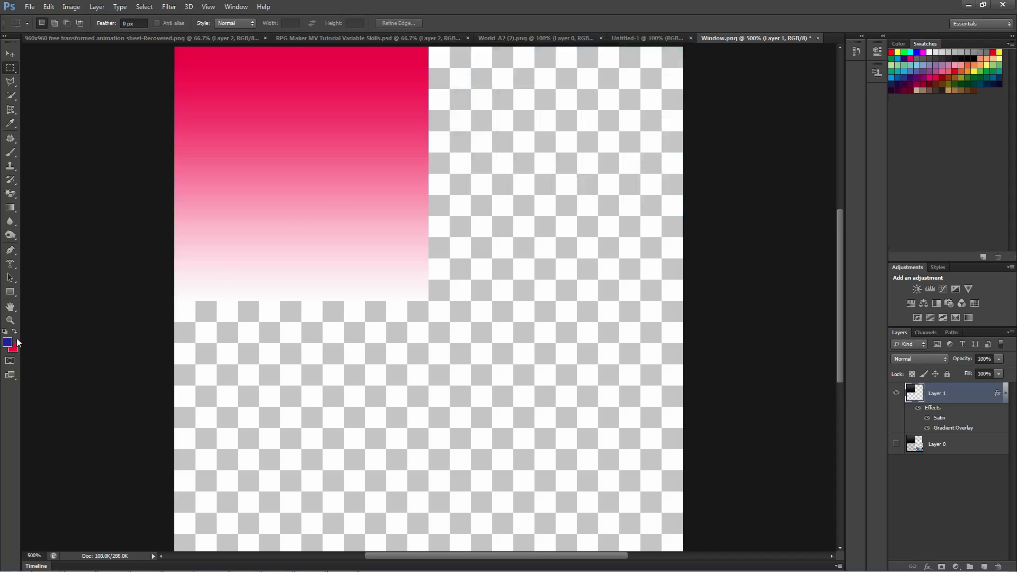
Step: Try several blue shades for the background color and accept a dark, desaturated blue
click(13, 347)
click(590, 125)
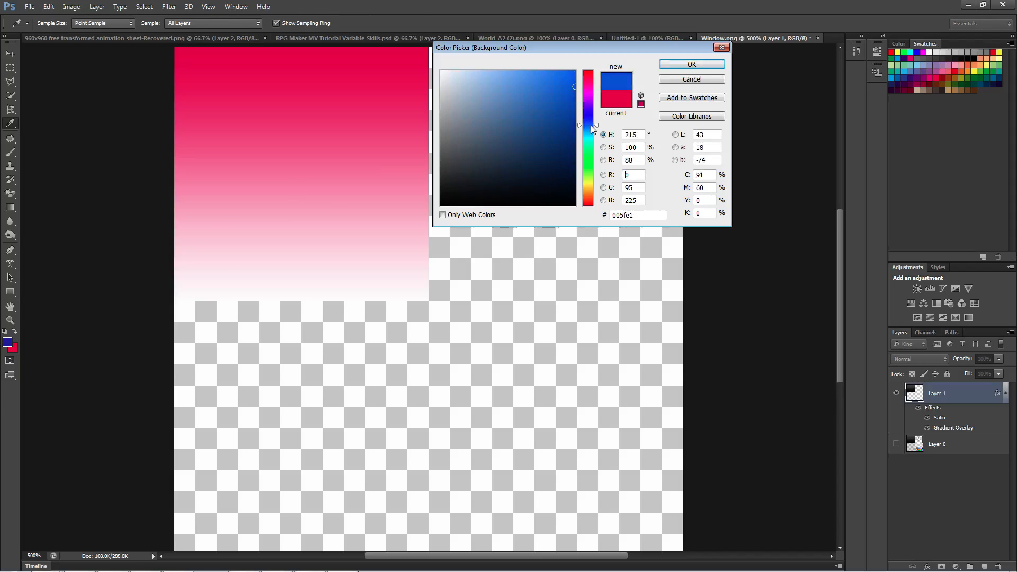
click(589, 129)
click(545, 177)
click(529, 130)
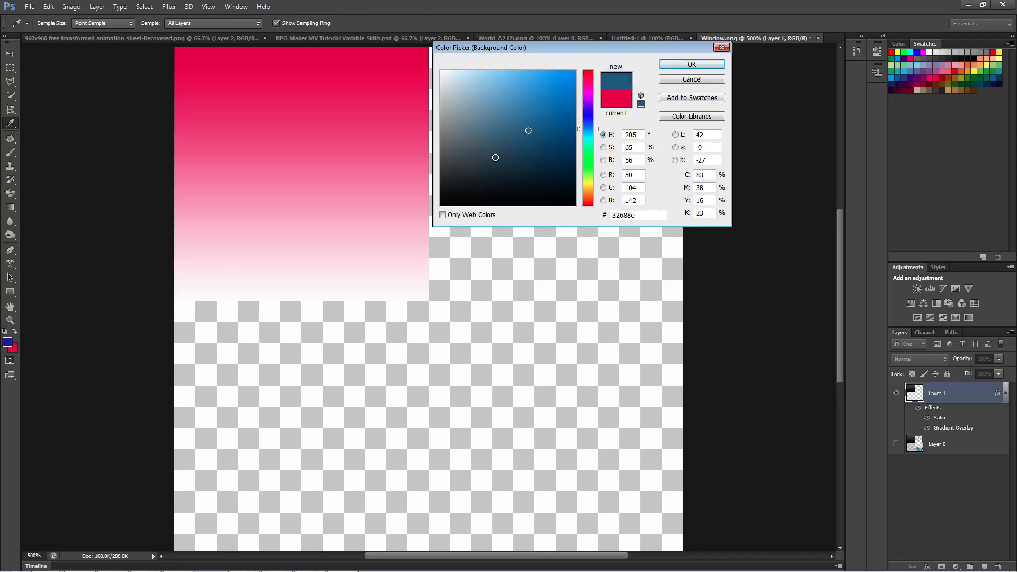
click(532, 159)
click(502, 164)
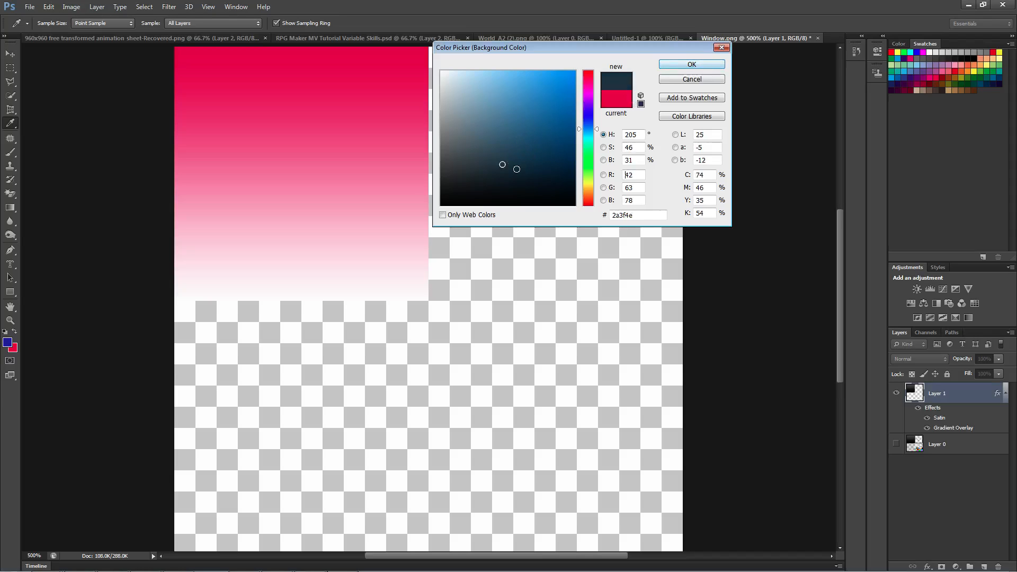
click(683, 64)
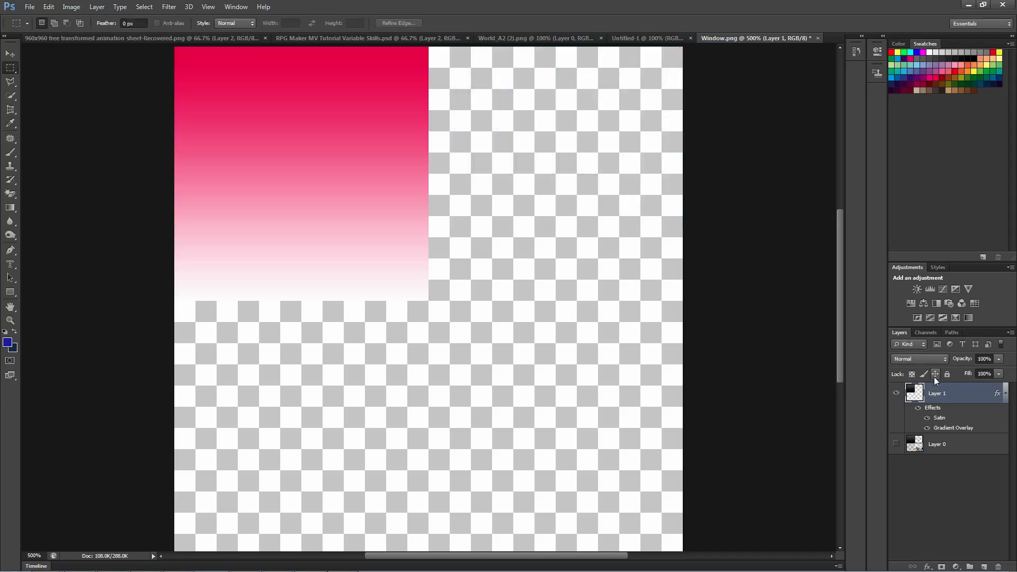
Step: Reopen Layer 1's Gradient Overlay settings and apply the Foreground to Background preset with the new blue colors
right_click(935, 395)
click(831, 173)
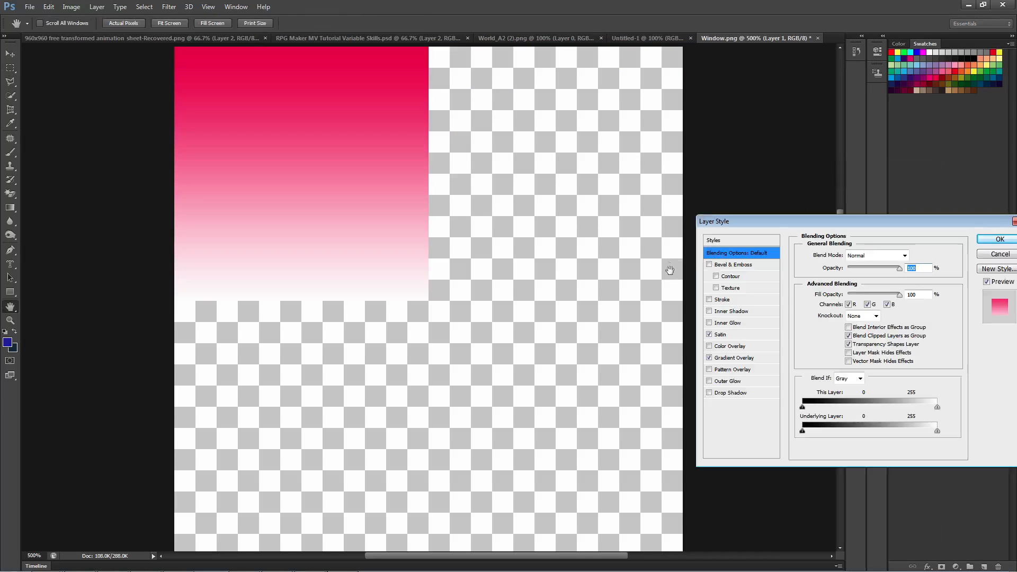
click(732, 358)
click(887, 280)
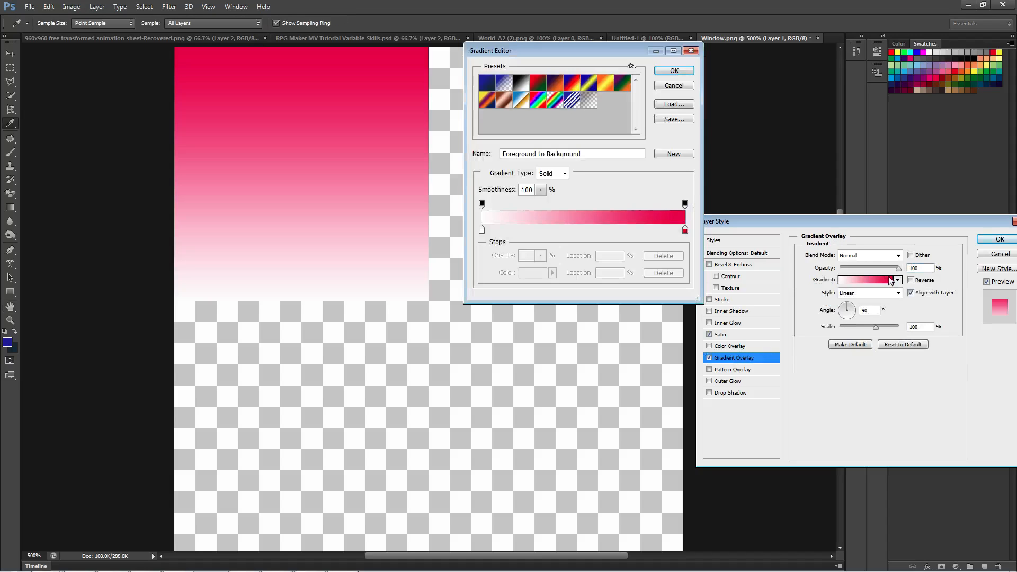
click(488, 82)
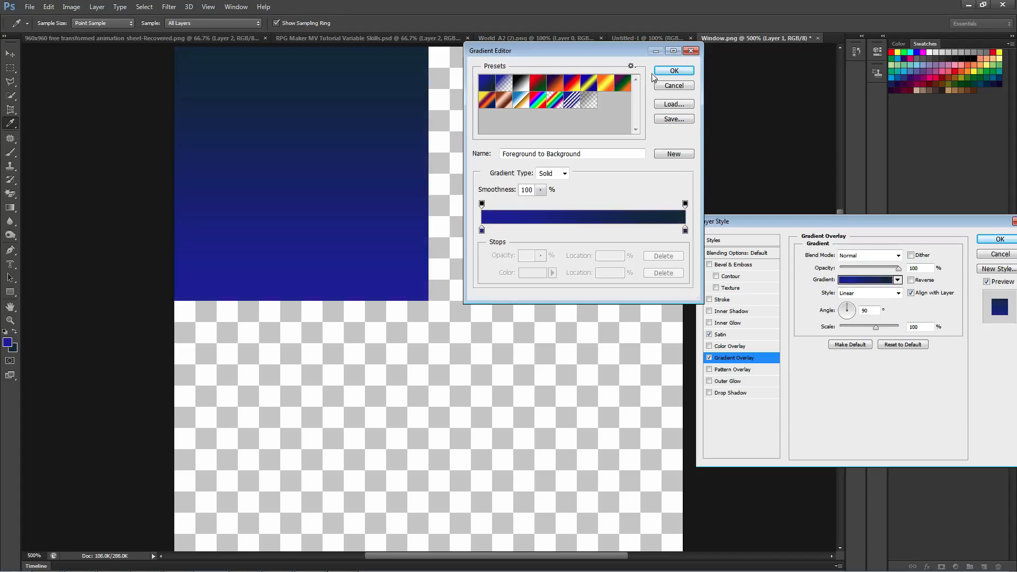
click(674, 70)
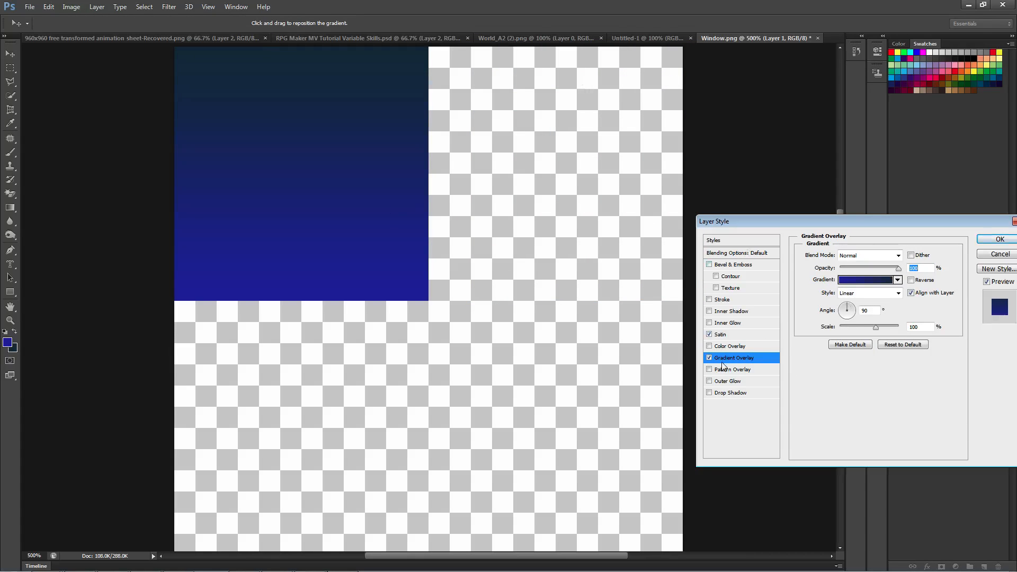
Step: Set the Gradient Overlay to an angle of 25°, the Reflected style and a scale of 150%
drag(849, 313, 856, 309)
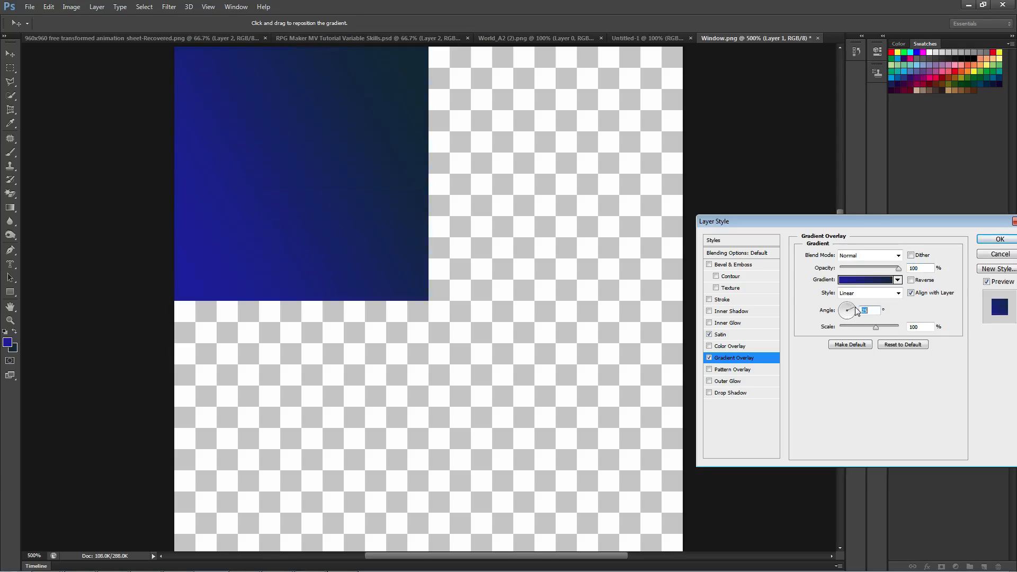
click(880, 295)
click(876, 307)
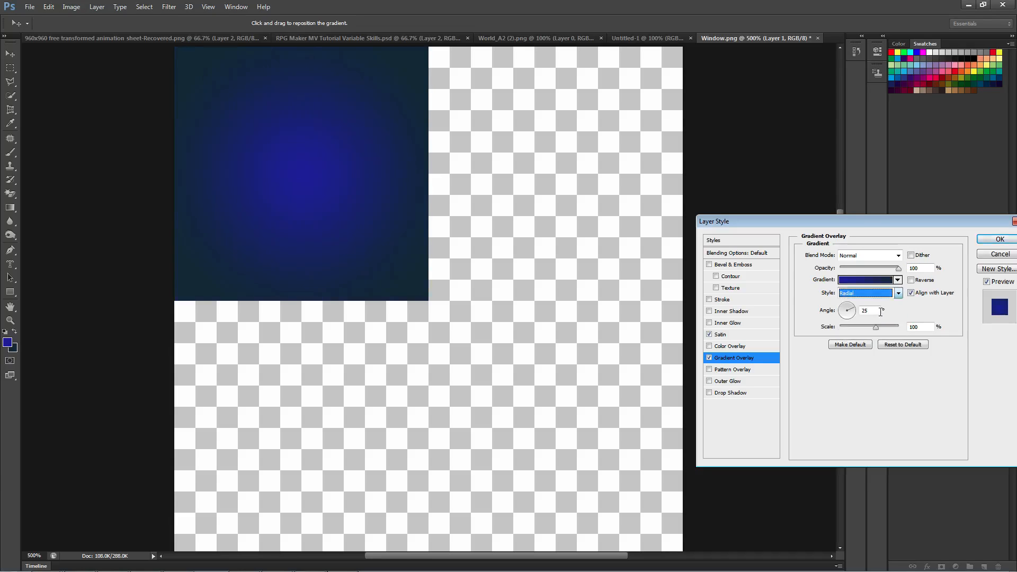
key(Down)
key(Down)
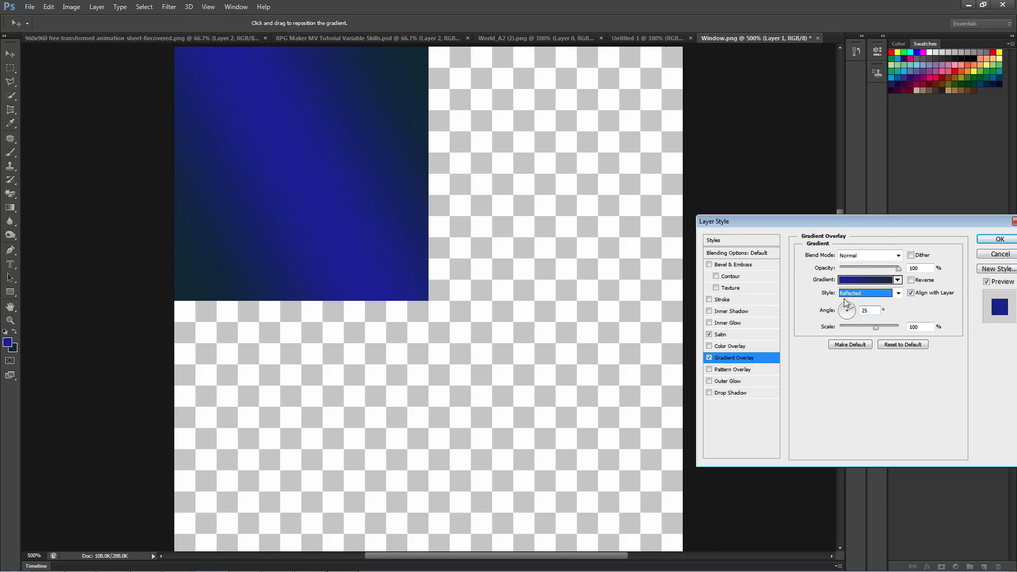
drag(876, 329, 911, 337)
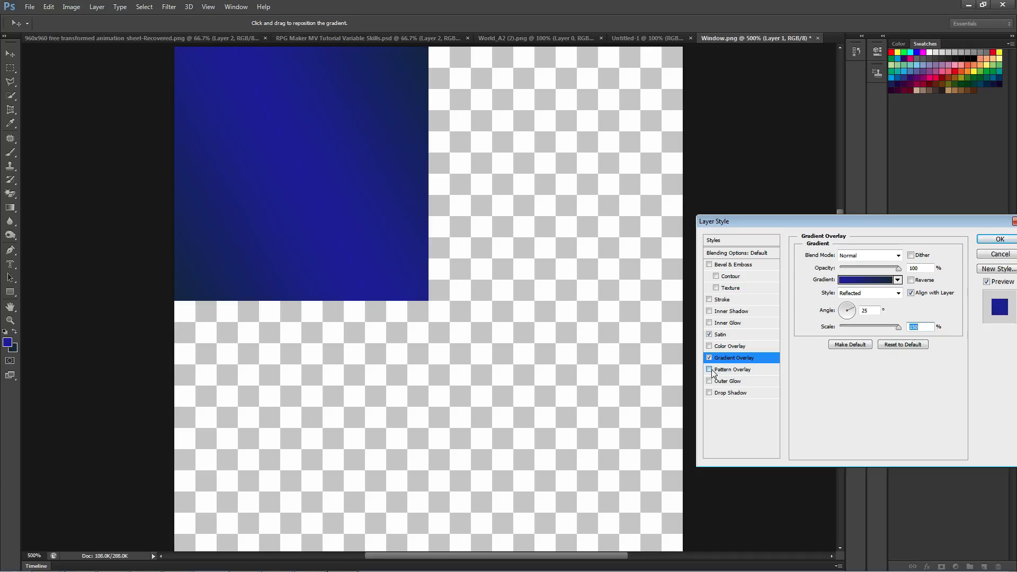
Step: Turn on Pattern Overlay and choose the multicolored second pattern
click(728, 371)
click(873, 292)
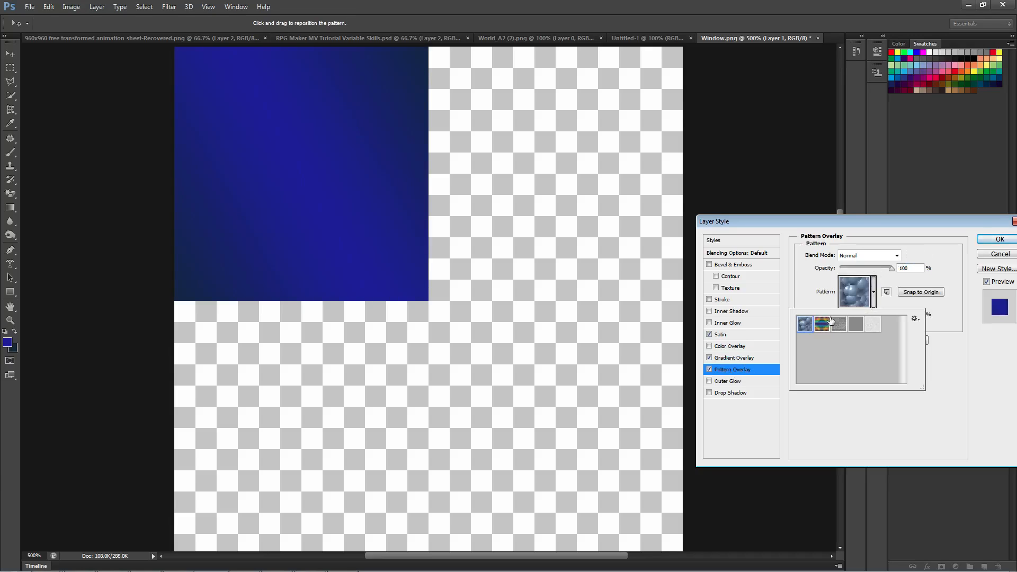
click(826, 325)
click(825, 325)
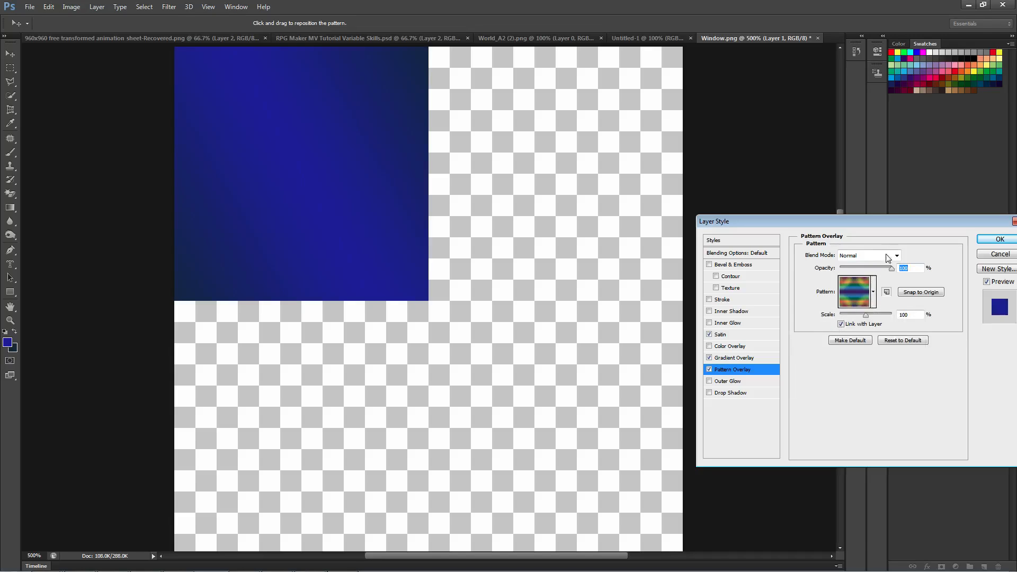
Step: Step through the Pattern Overlay blend modes to Subtract and turn off Gradient Overlay
click(868, 255)
click(871, 320)
key(Down)
key(Down)
key(Down)
key(Down)
key(Down)
key(Down)
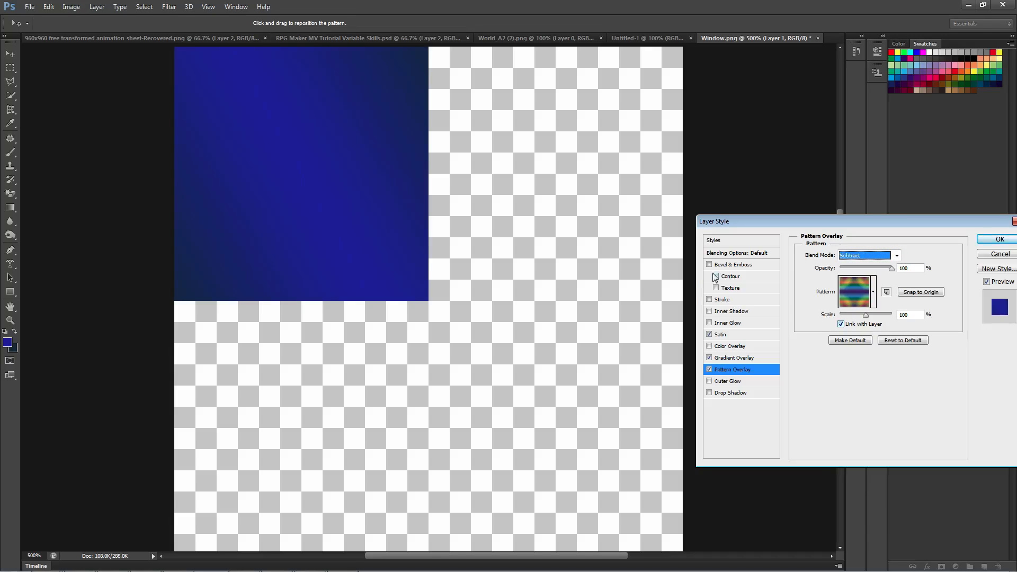
click(710, 358)
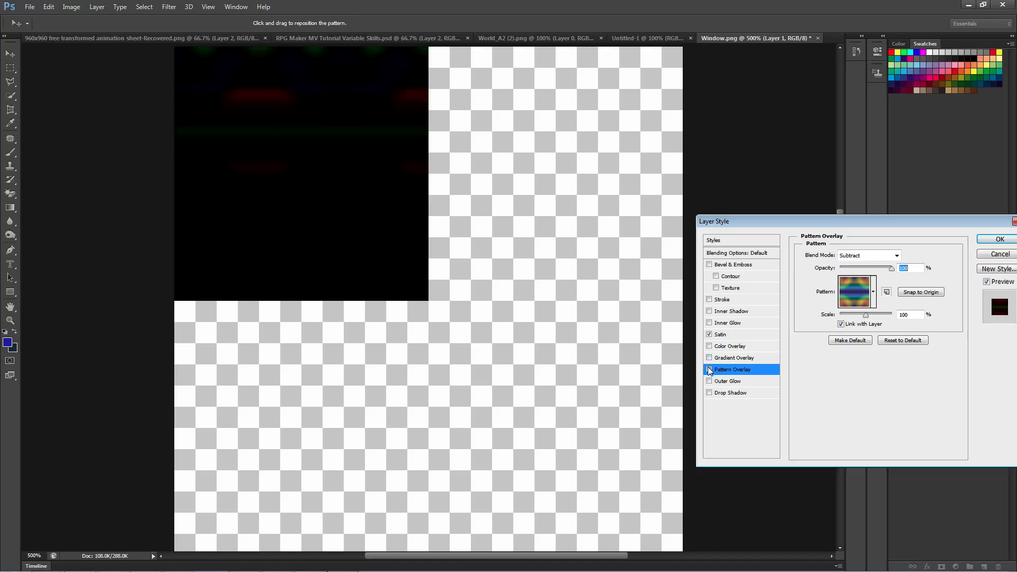
Step: Compare the Divide, Hue, Luminosity and other Pattern Overlay blend modes, settling on Color
click(893, 259)
click(871, 386)
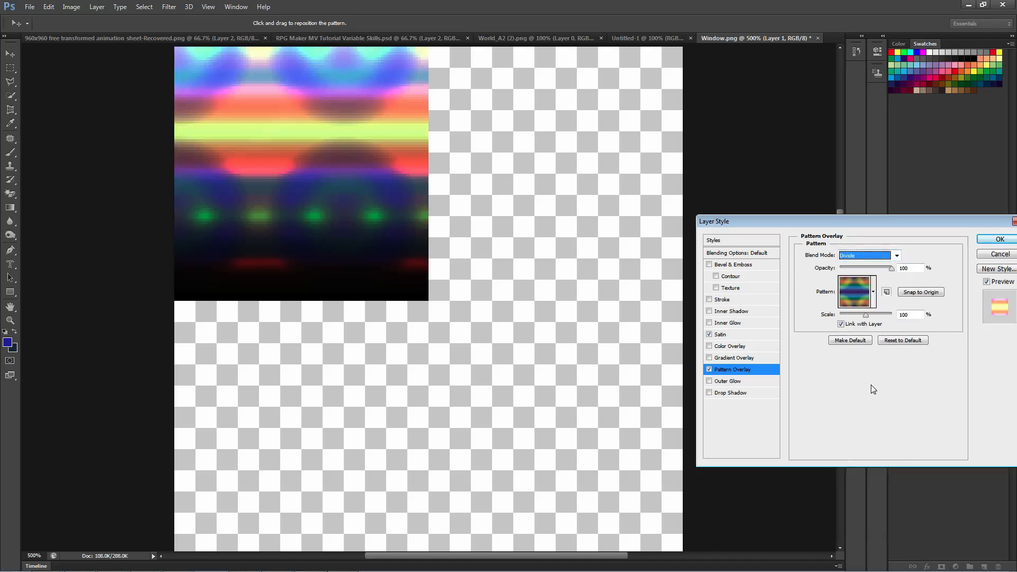
key(Down)
key(Down)
key(Down)
key(Down)
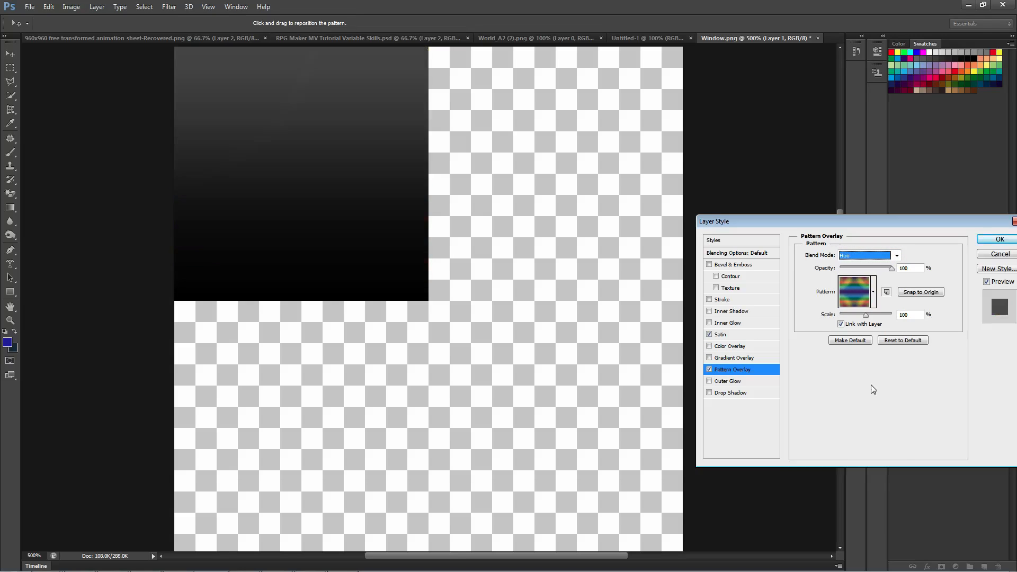
key(Up)
key(Down)
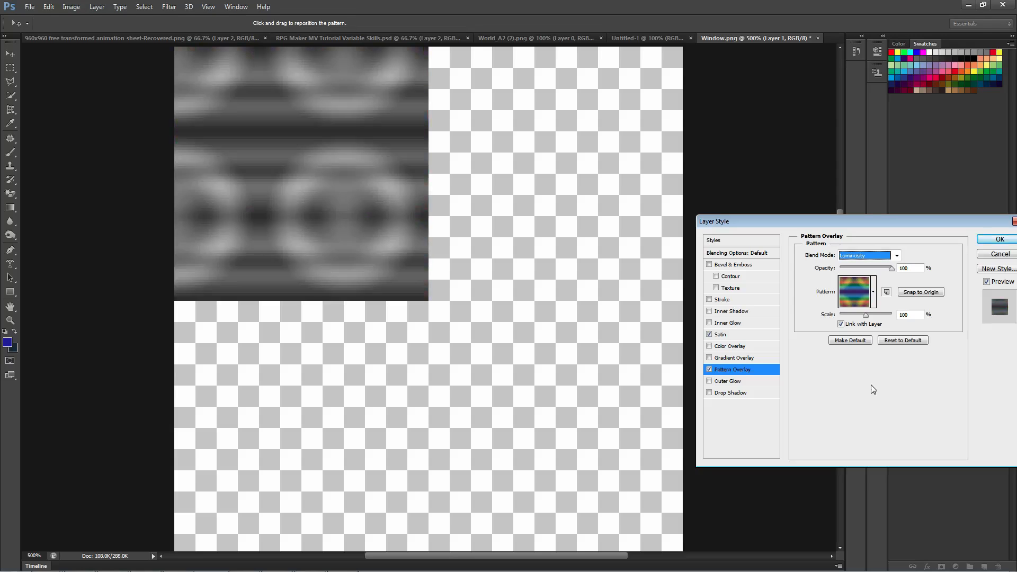
key(Up)
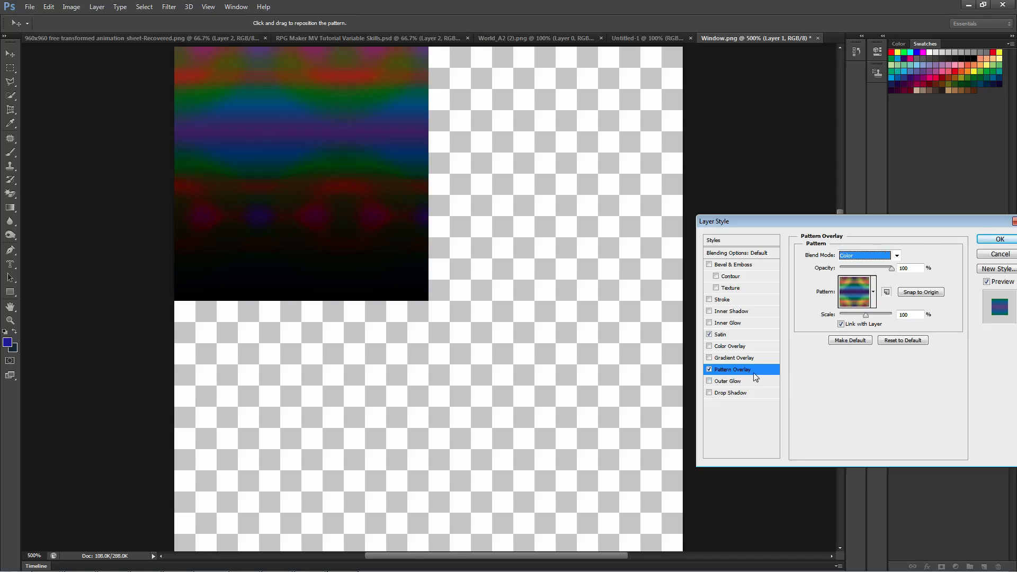
Step: Try Outer Glow and Drop Shadow briefly, turn both off again and apply the layer style
click(710, 381)
click(709, 381)
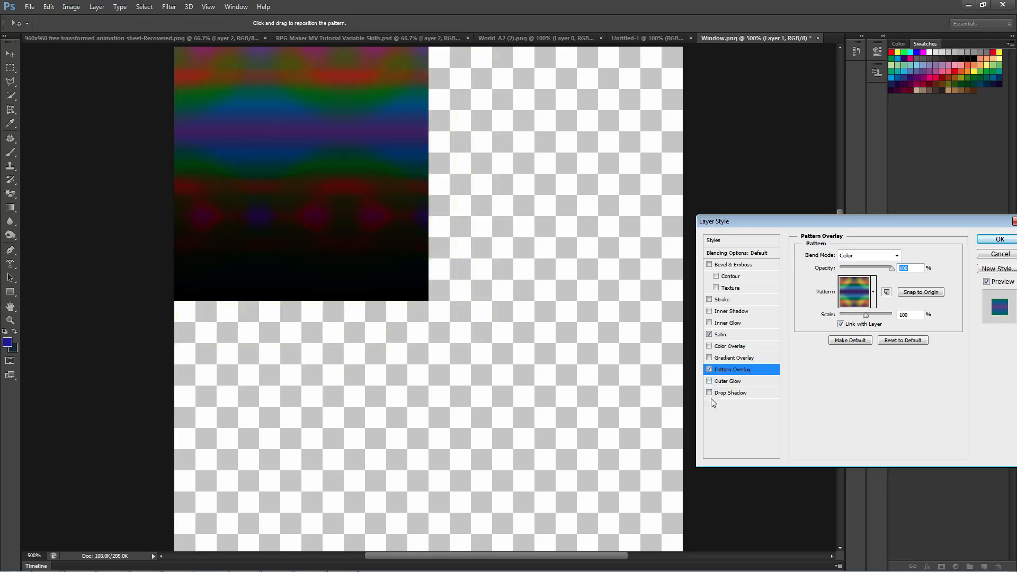
click(709, 393)
click(709, 393)
click(999, 239)
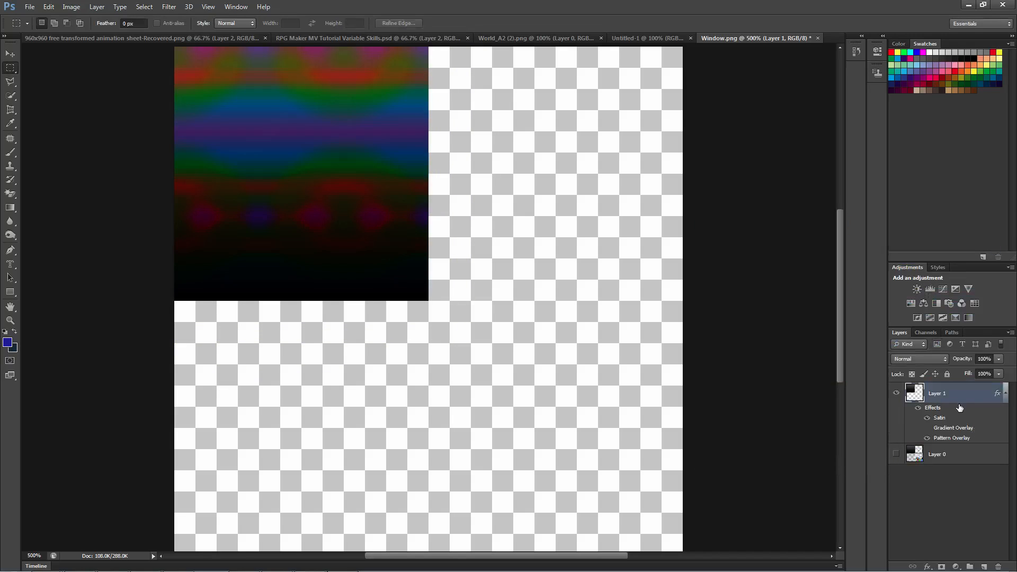
Step: Apply a texture-like effect from the Filter Gallery to Layer 1
click(169, 6)
click(184, 48)
click(920, 31)
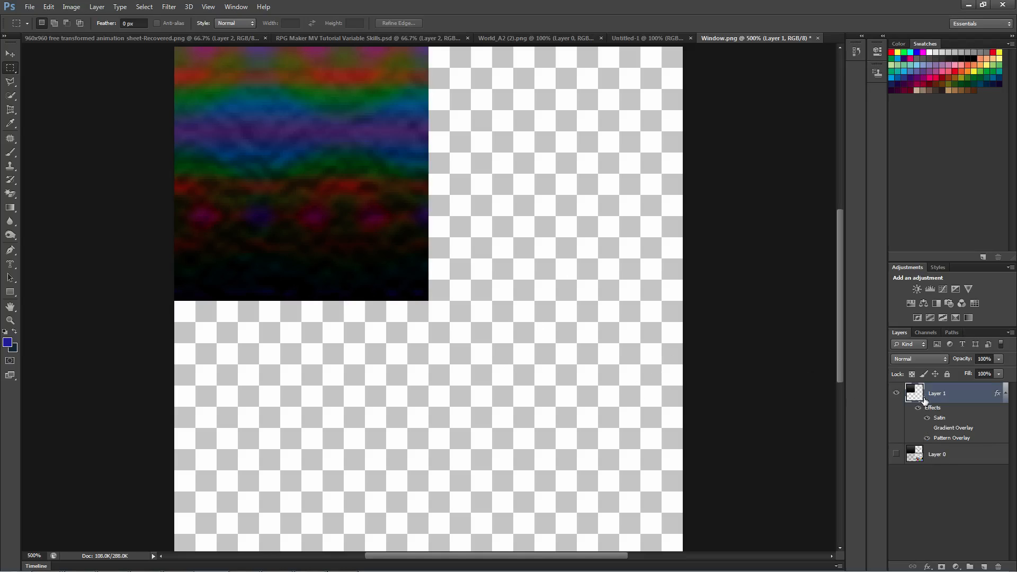
Step: Show Layer 0 and copy its window frame section with the four arrow dots onto a new layer
click(896, 455)
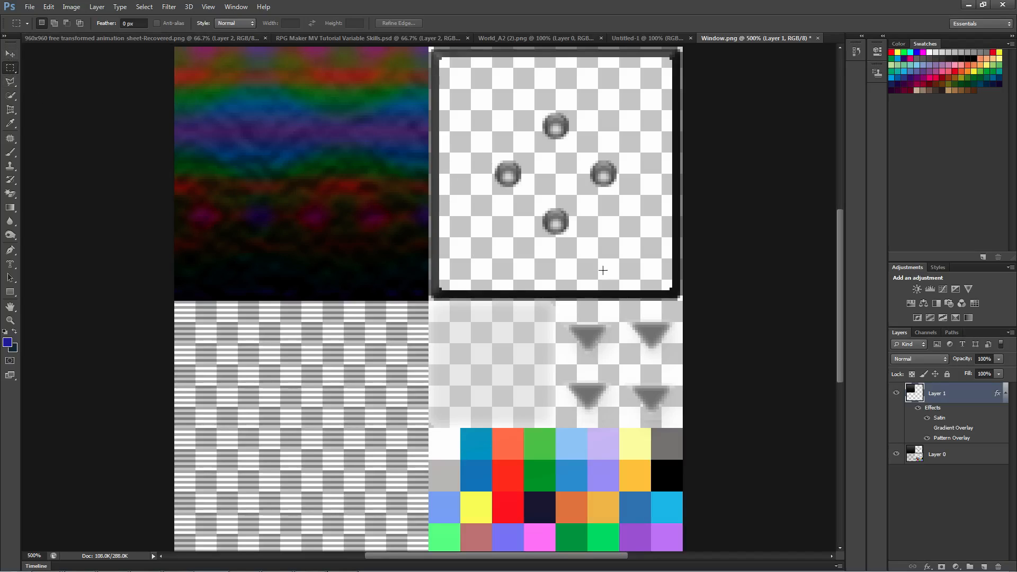
click(931, 460)
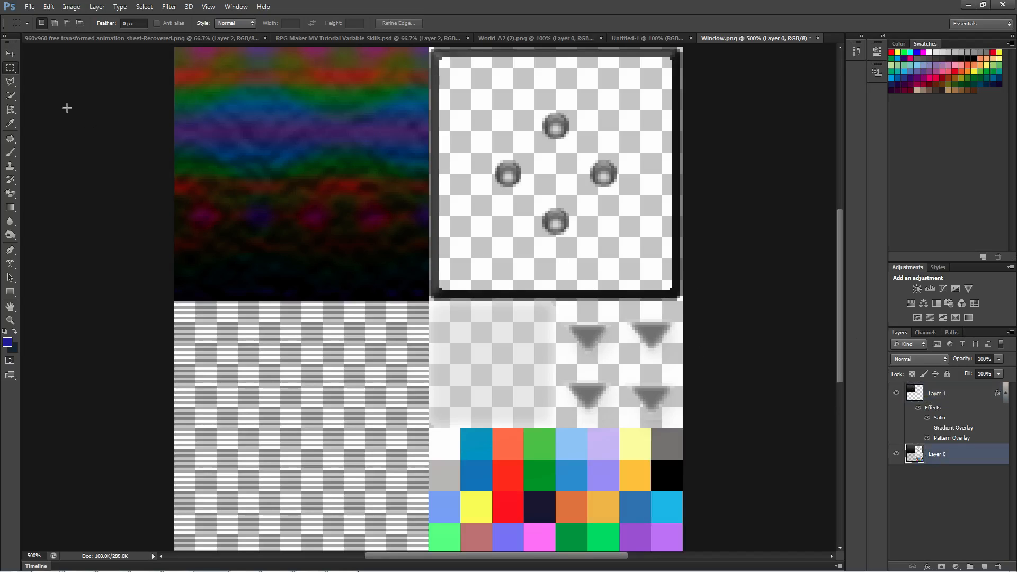
drag(429, 47, 680, 297)
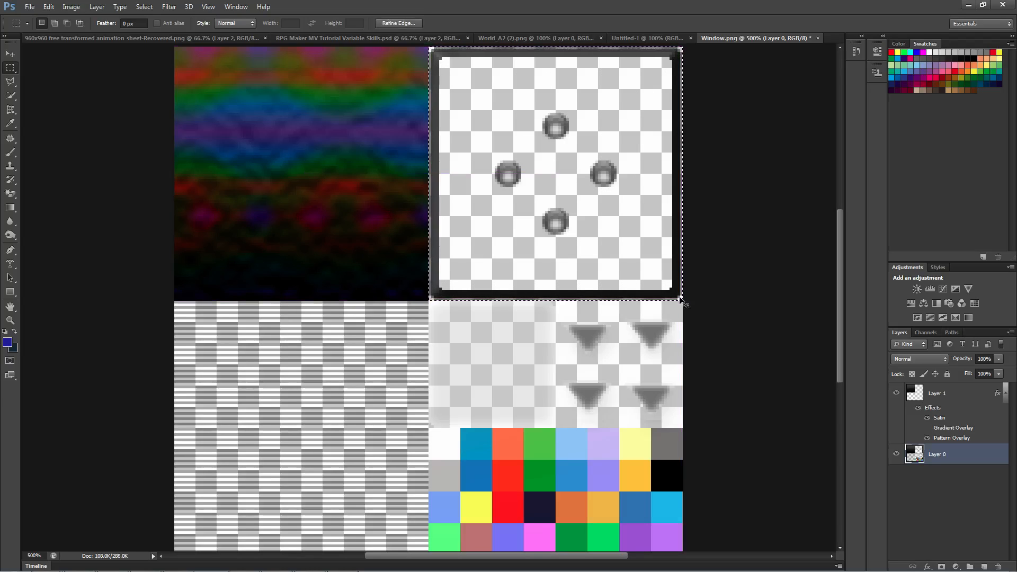
key(ctrl+shift+n)
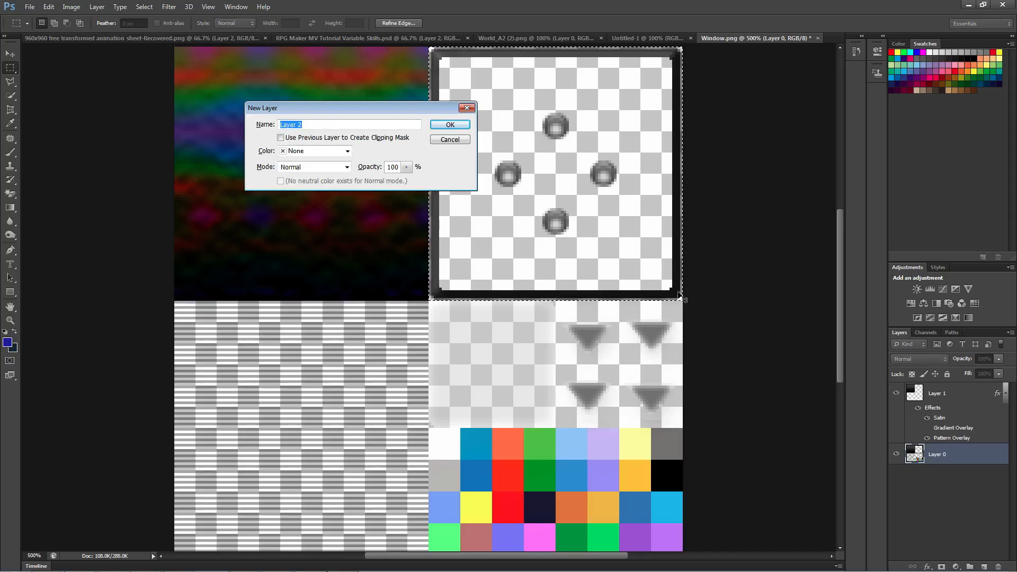
key(Return)
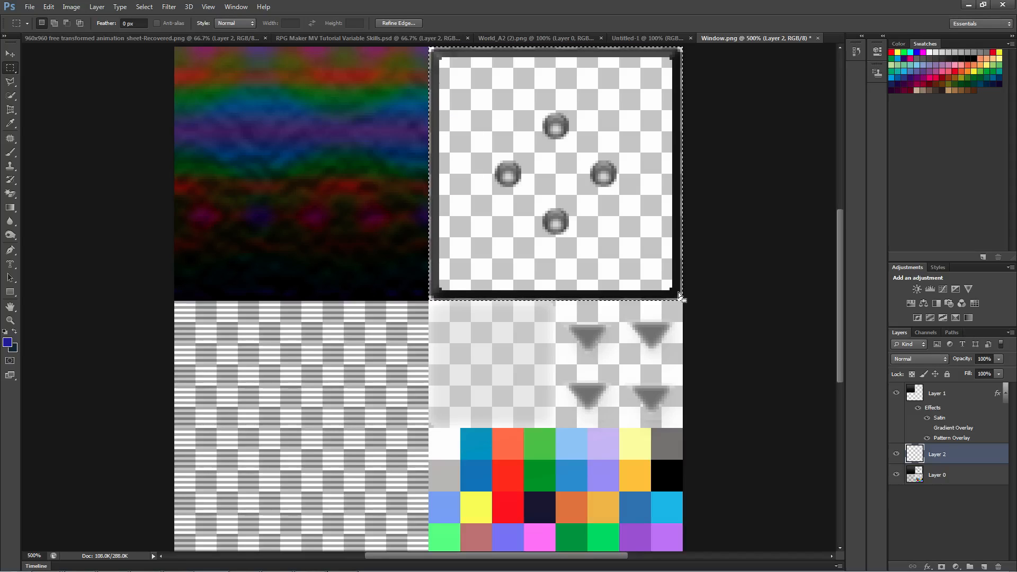
ctrl+click(924, 452)
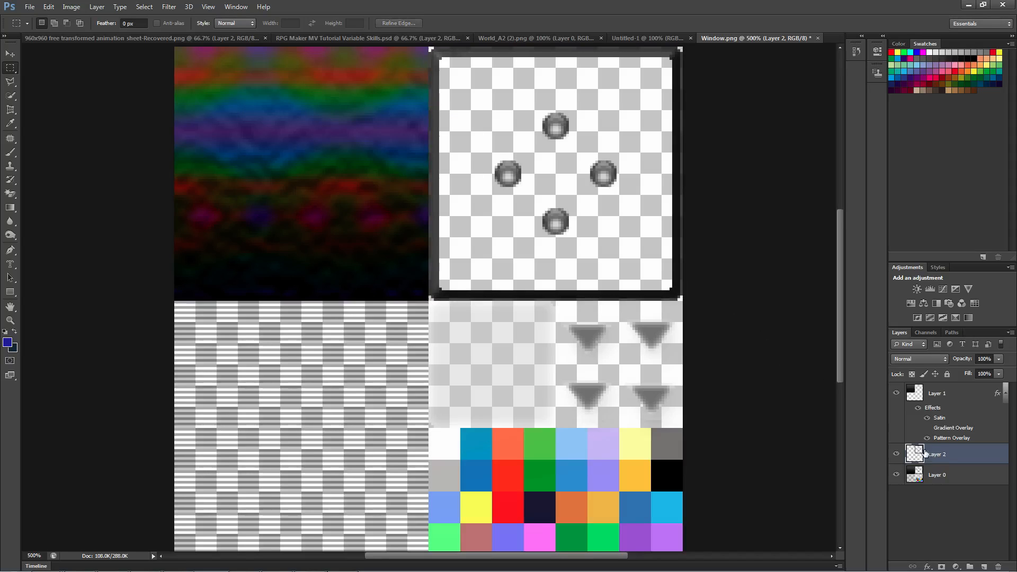
Step: Hide Layer 1 and Layer 0, and give Layer 2 a Bevel & Emboss effect with Contour and Texture
click(896, 396)
click(896, 474)
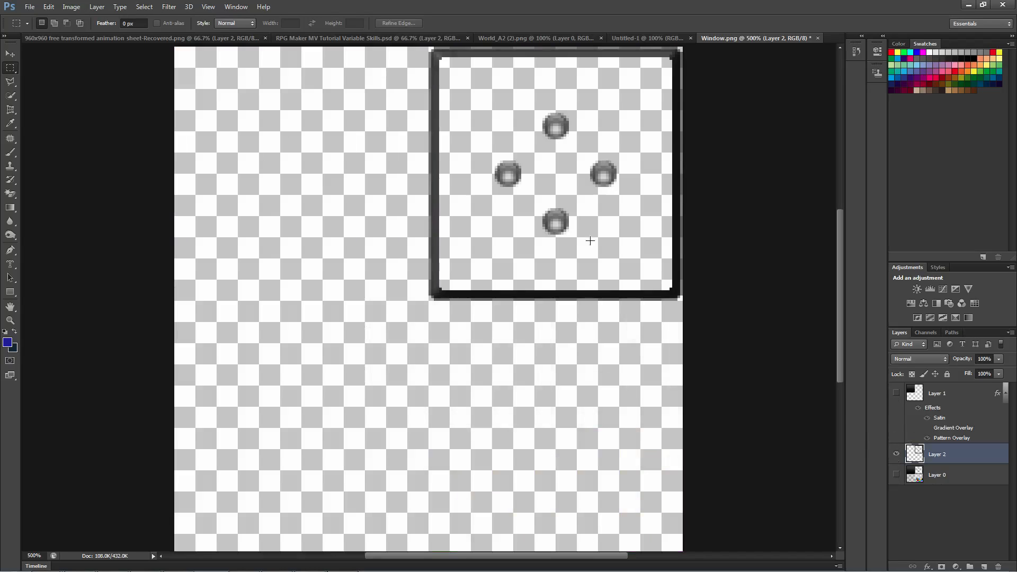
right_click(935, 451)
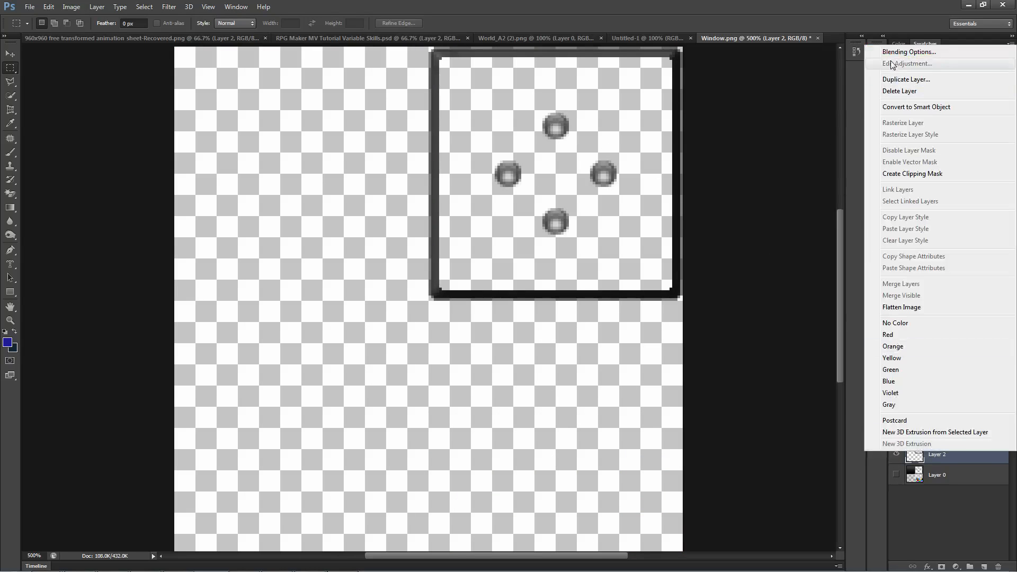
click(908, 47)
click(710, 265)
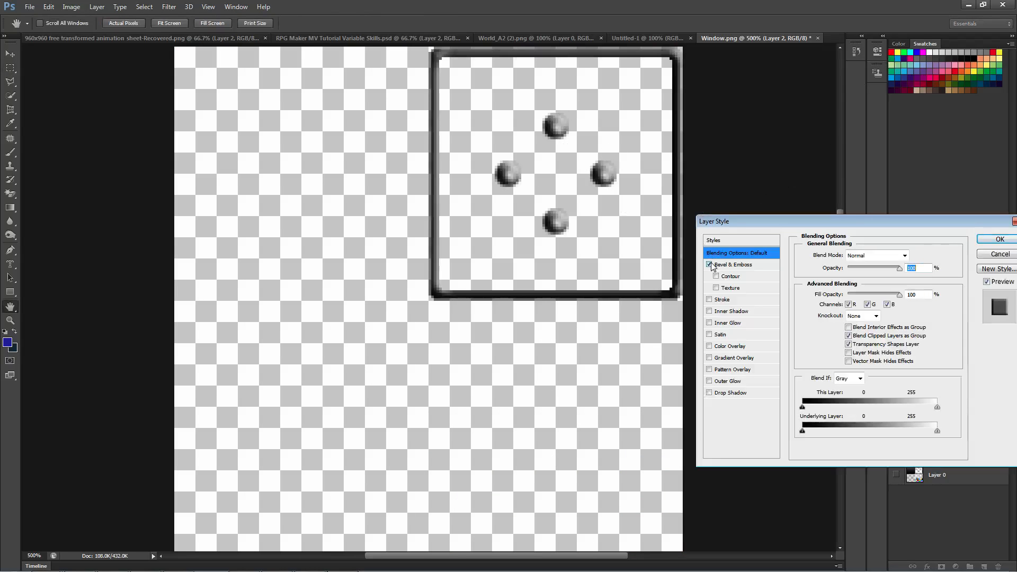
click(716, 276)
click(716, 288)
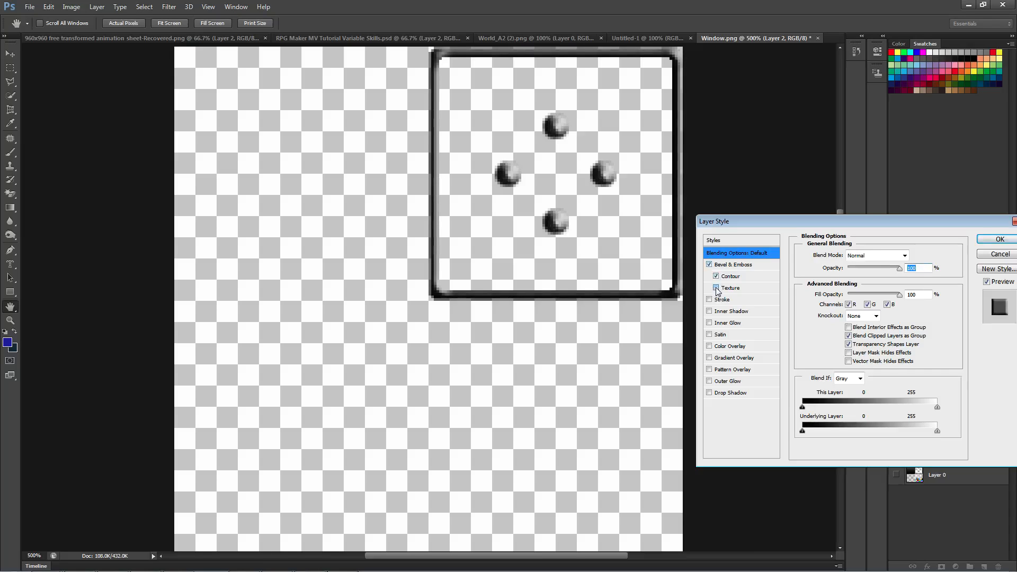
Step: Compare the frame with and without a Stroke effect, leaving Stroke turned off
click(710, 300)
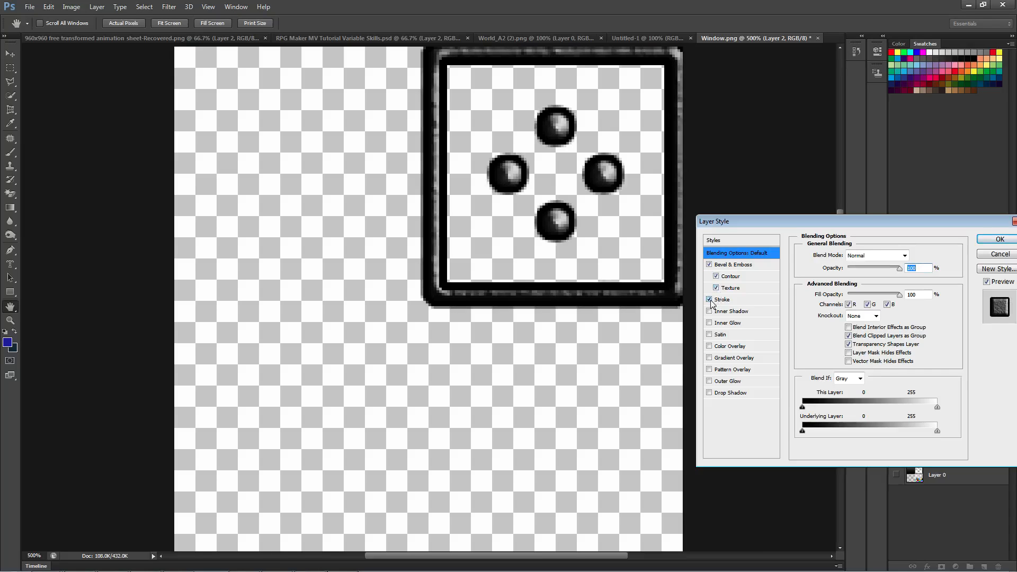
click(710, 299)
click(710, 300)
click(709, 300)
click(709, 300)
click(710, 300)
Step: Add an Inner Shadow to the frame layer and set its color to white
click(710, 312)
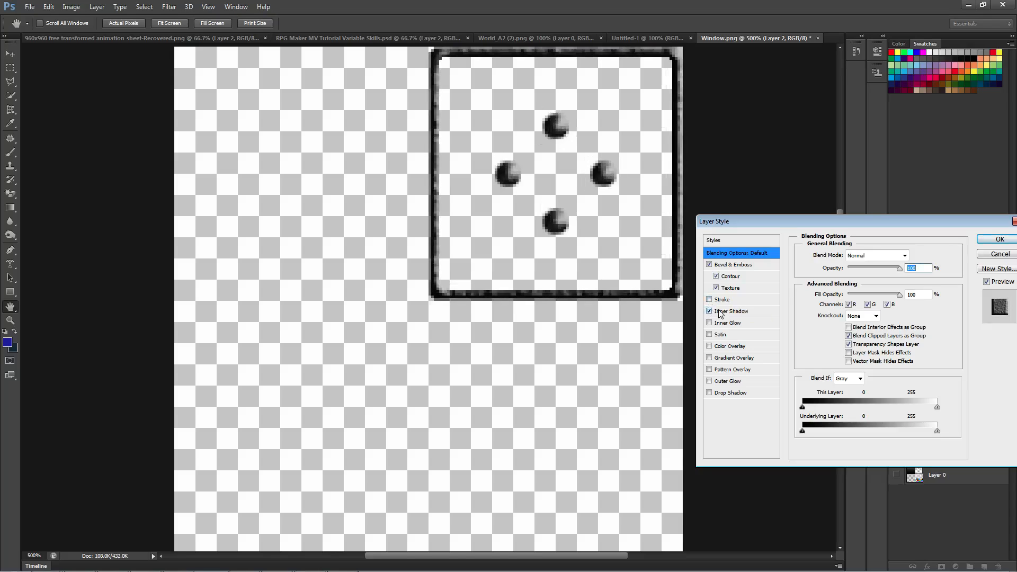
click(723, 312)
click(914, 255)
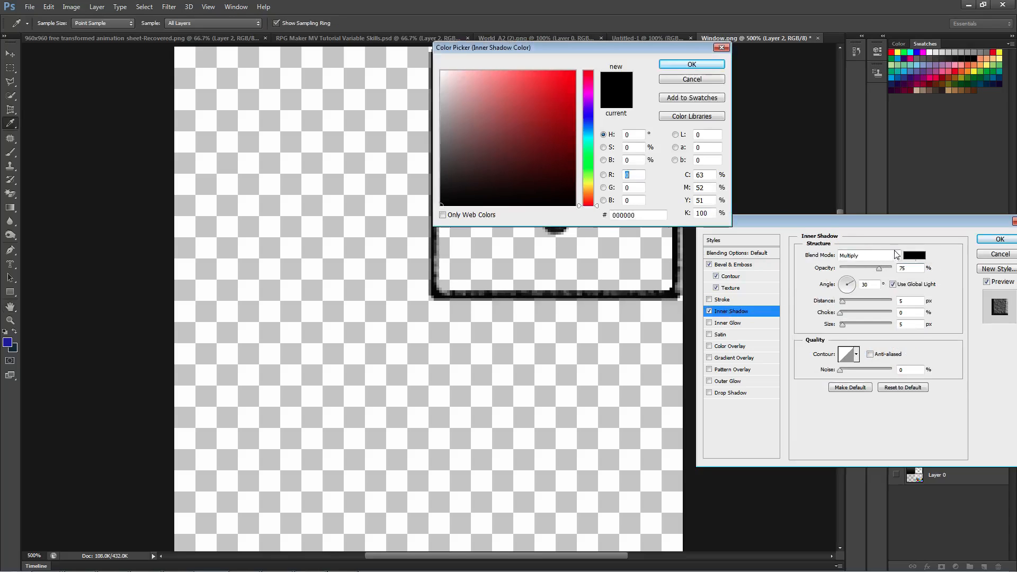
click(439, 72)
click(692, 64)
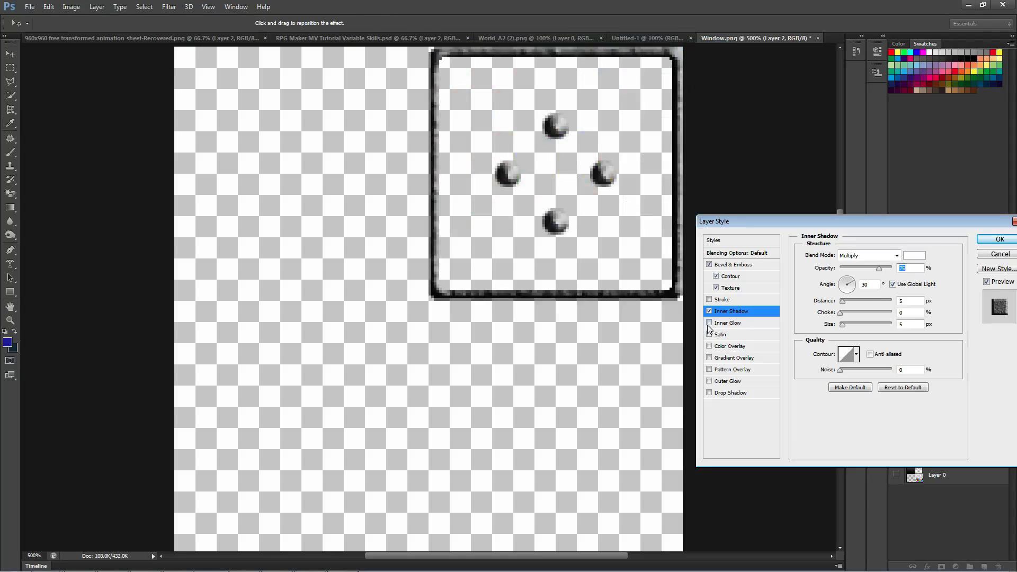
Step: Add an Inner Glow to the frame layer using the dark blue gradient preset
click(722, 323)
click(910, 293)
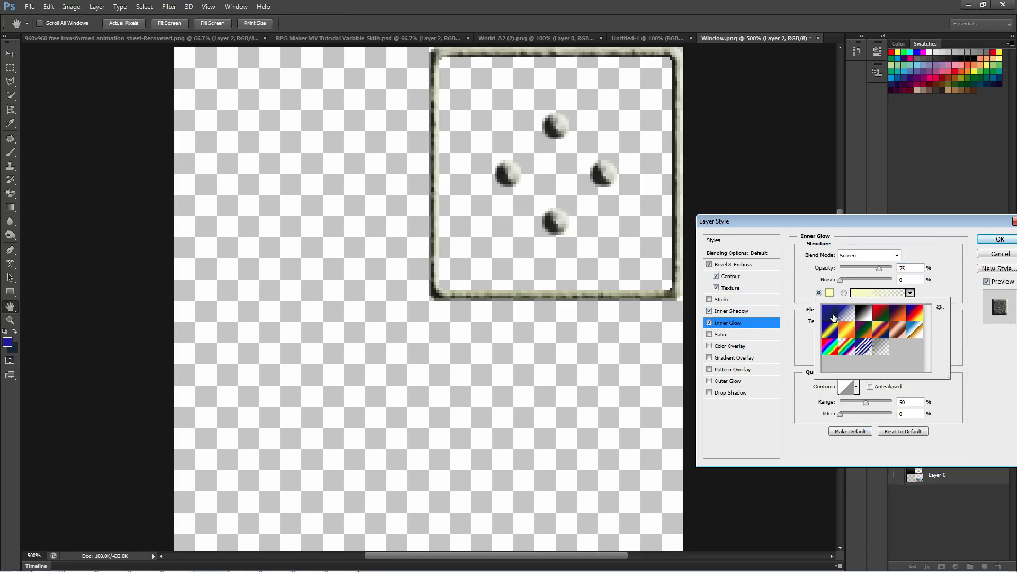
click(830, 318)
Step: Compare several Inner Glow blend modes, including Difference, and settle on Hard Mix
click(869, 255)
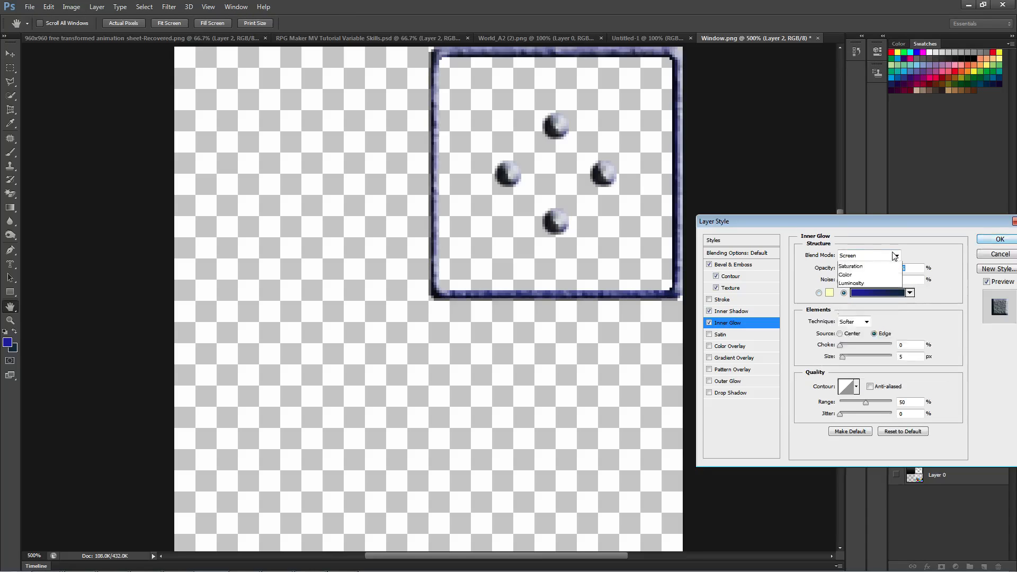
click(869, 255)
click(868, 422)
key(Down)
key(Down)
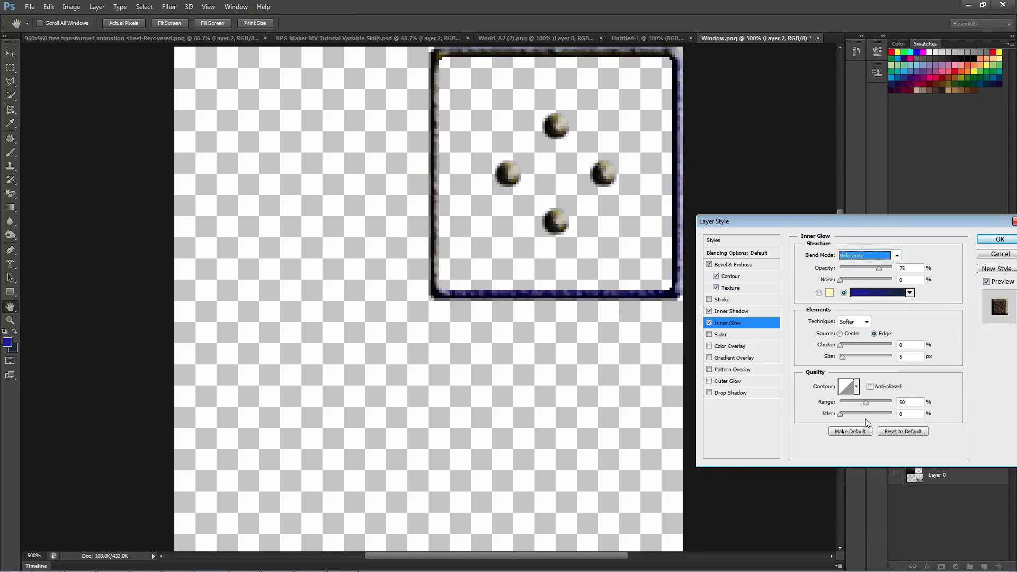
key(Down)
key(Up)
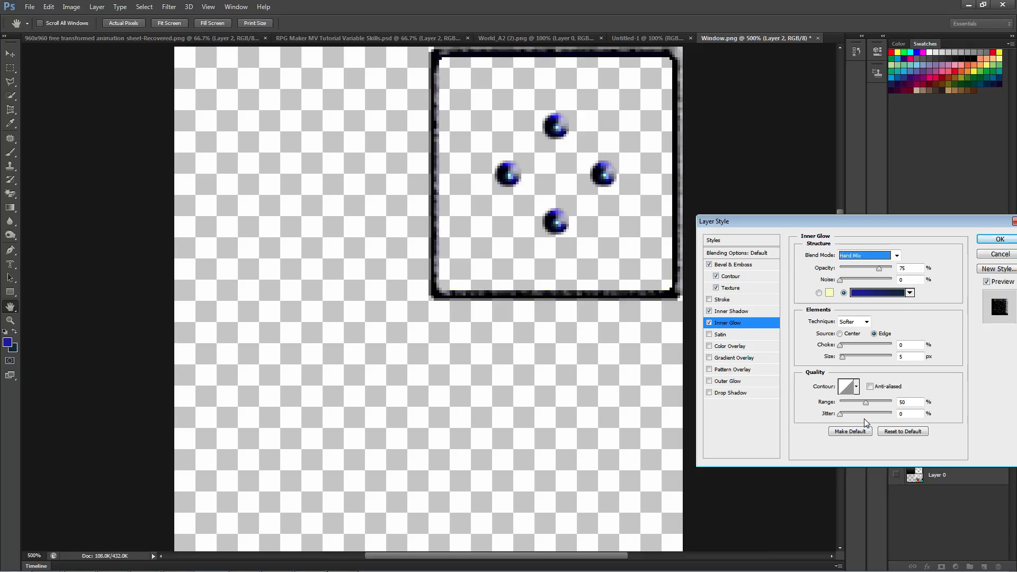
Step: Add a Satin effect to the frame layer with its color set to white (ffffff)
click(710, 334)
click(907, 256)
click(441, 70)
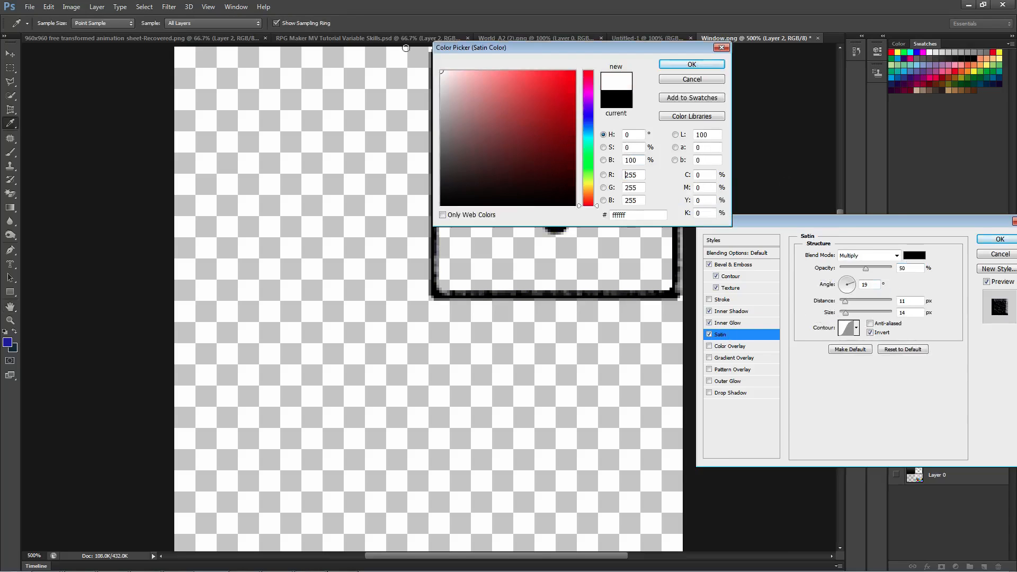
click(715, 67)
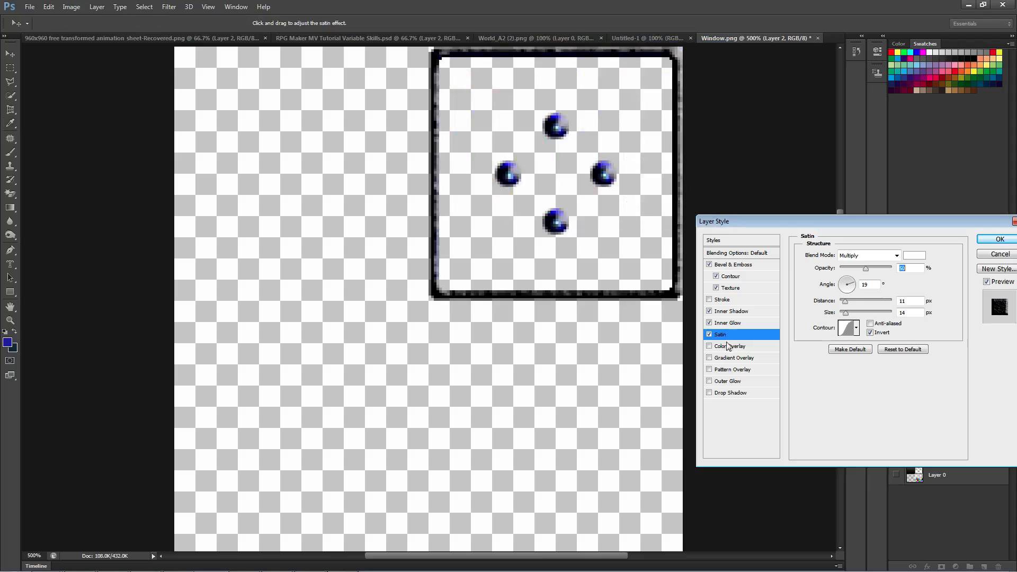
Step: Briefly try Outer Glow and Drop Shadow on the frame, turn both off and apply the layer style
click(710, 381)
click(710, 381)
click(709, 393)
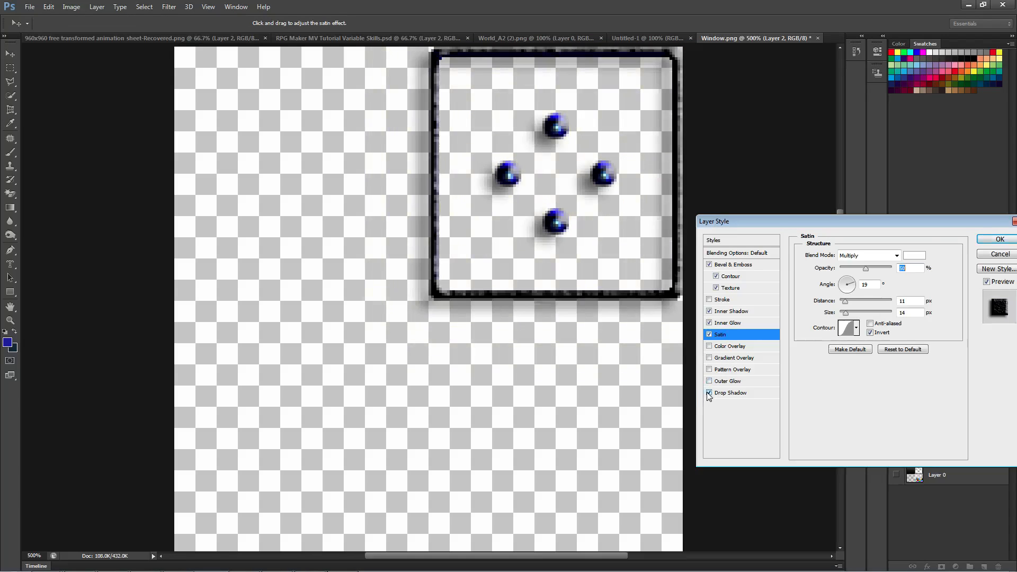
click(709, 392)
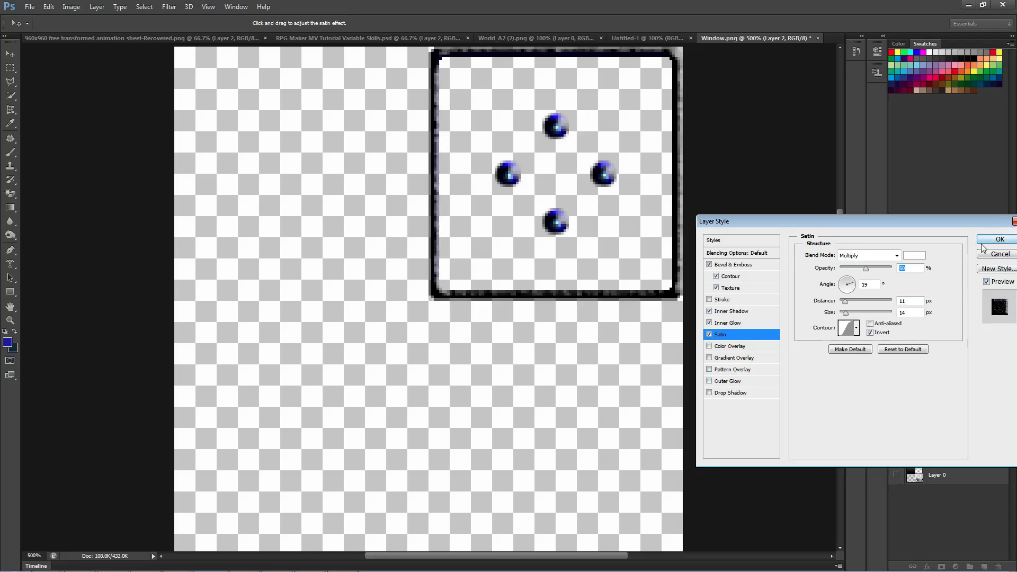
click(998, 240)
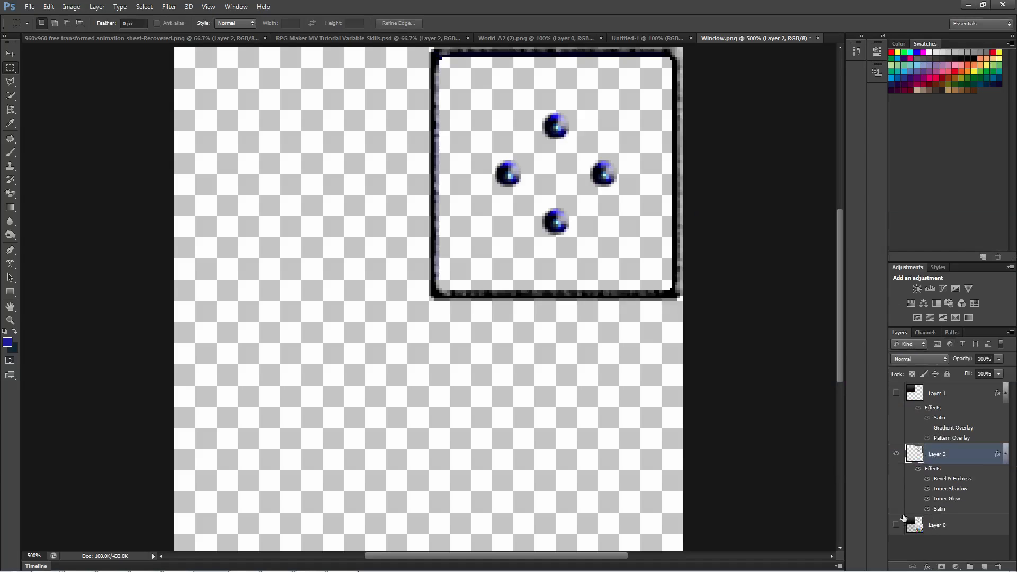
Step: Make Layer 1 and Layer 0 visible again alongside the styled frame layer
click(896, 393)
right_click(897, 527)
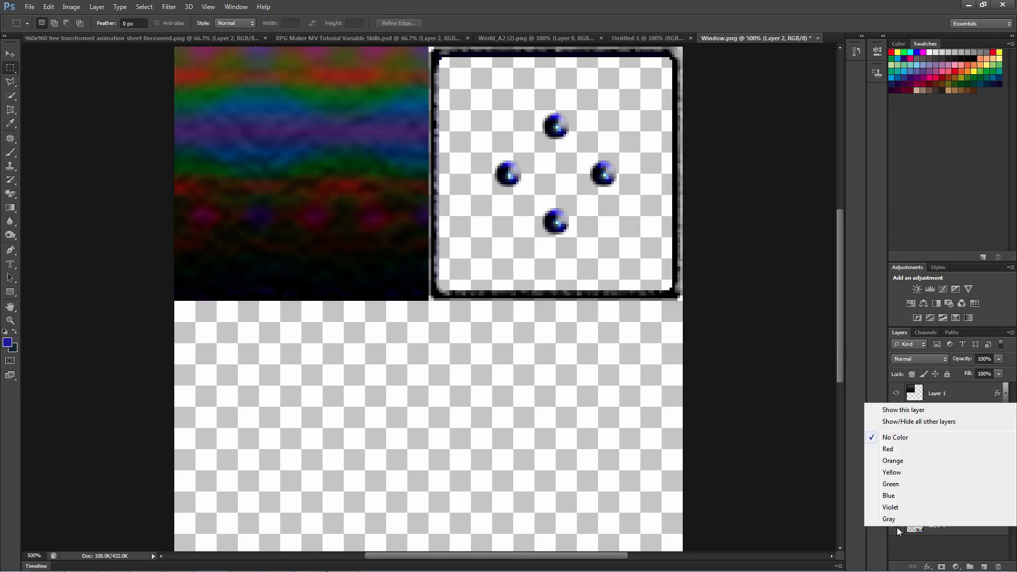
key(Escape)
click(896, 526)
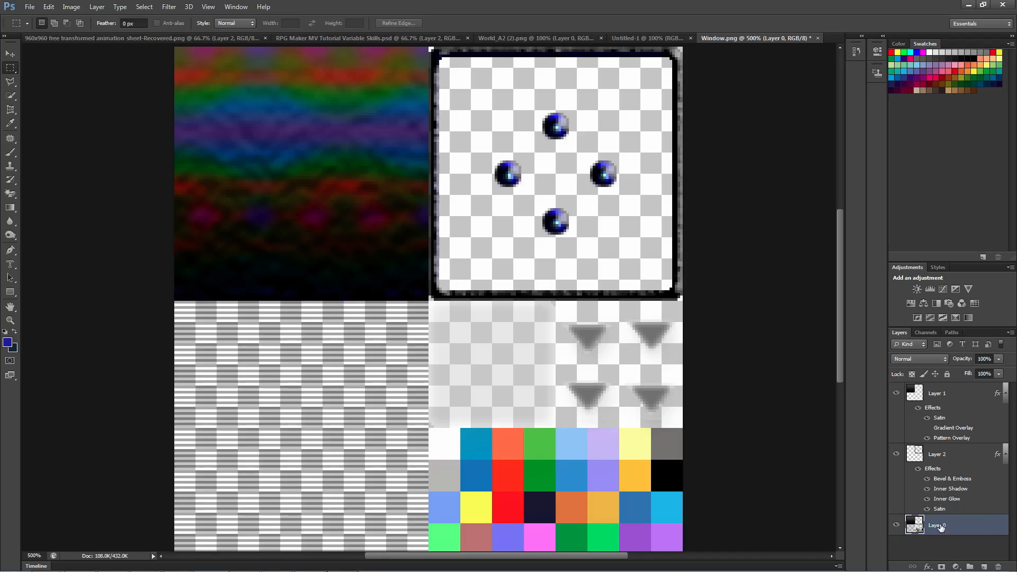
Step: Select the striped square below the colorful background on Layer 0 and copy it onto a new layer
drag(430, 301, 257, 503)
click(257, 503)
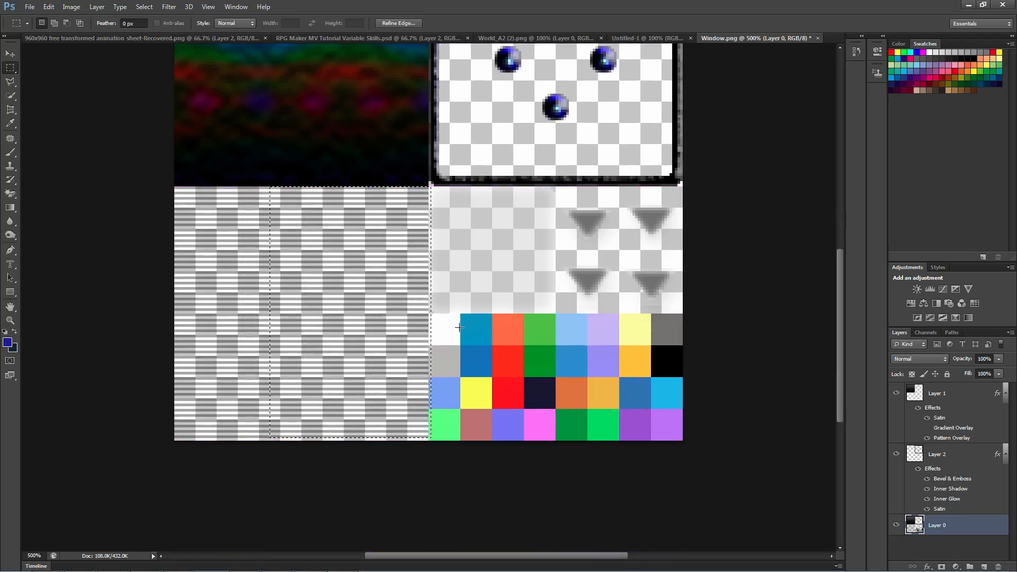
drag(172, 188, 207, 211)
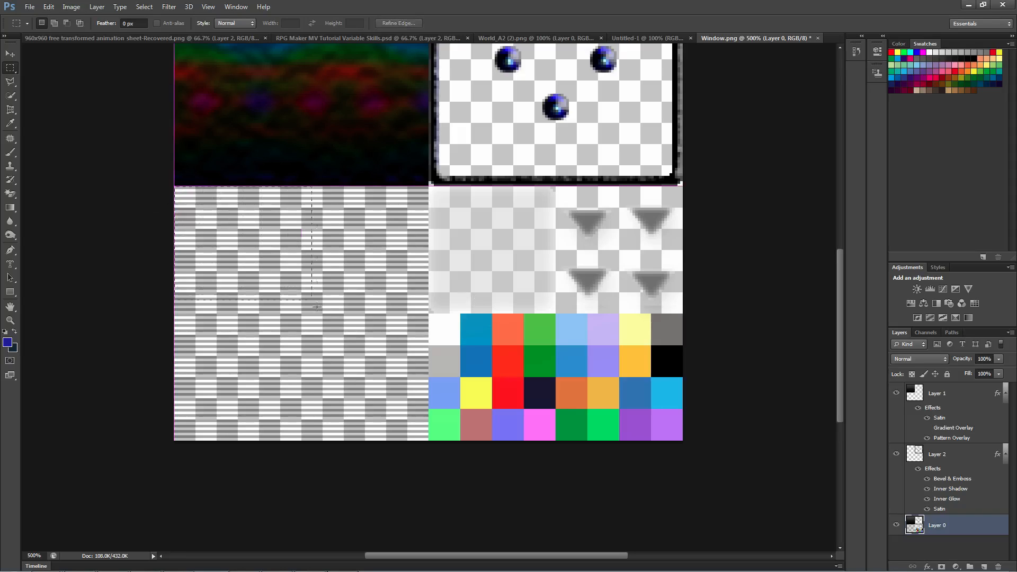
drag(317, 307, 422, 447)
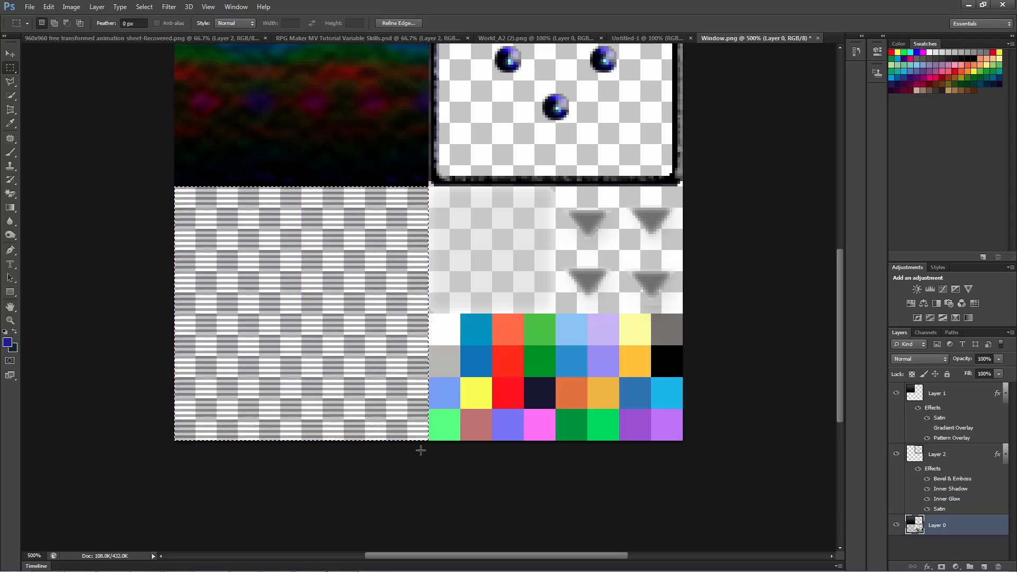
key(ctrl+shift+n)
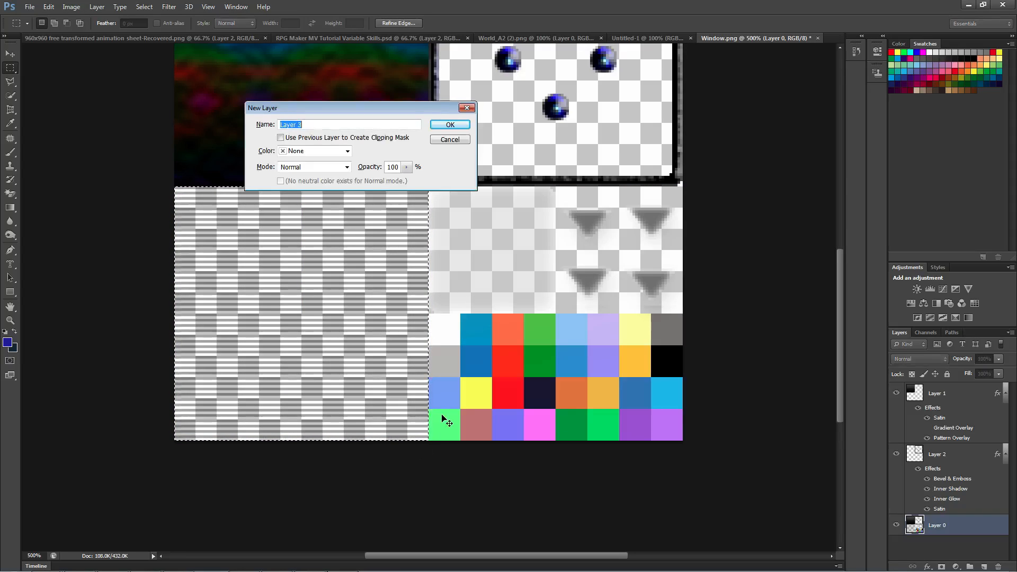
key(Return)
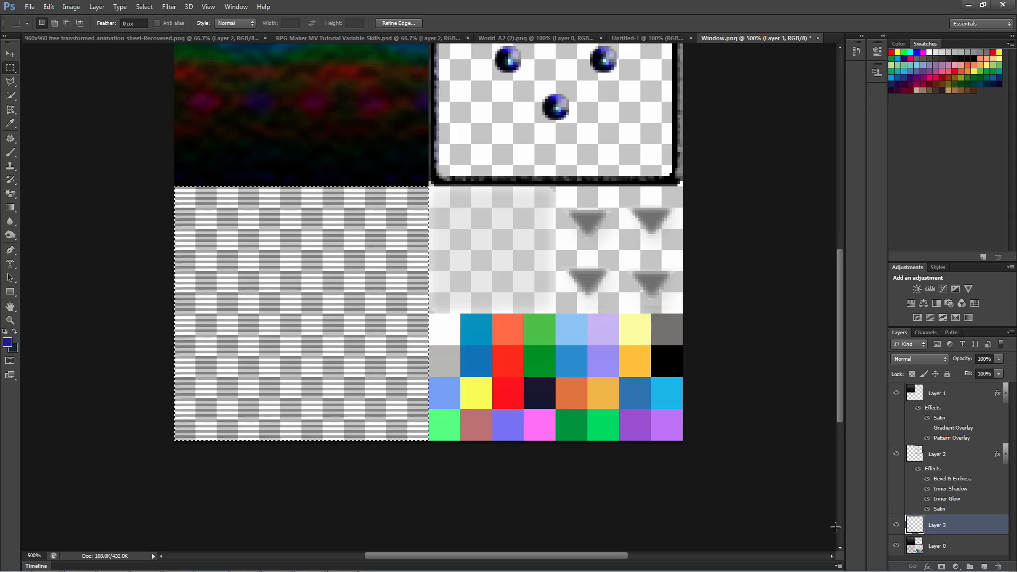
key(ctrl+v)
Step: Hide Layer 0, Layer 2 and Layer 1 to isolate the striped pattern on Layer 3
click(896, 546)
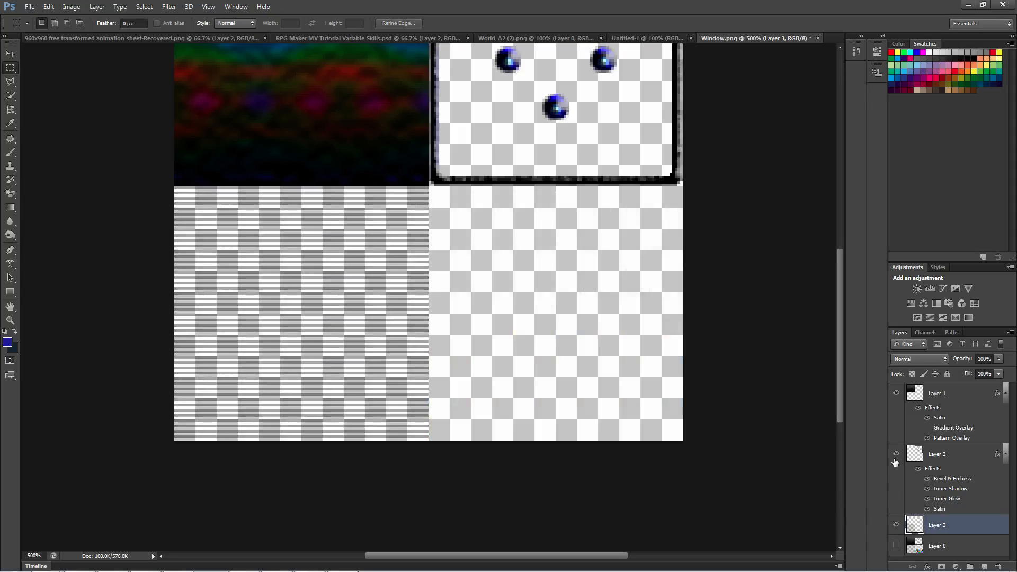
click(897, 454)
click(896, 393)
scroll(509, 292, up, 3)
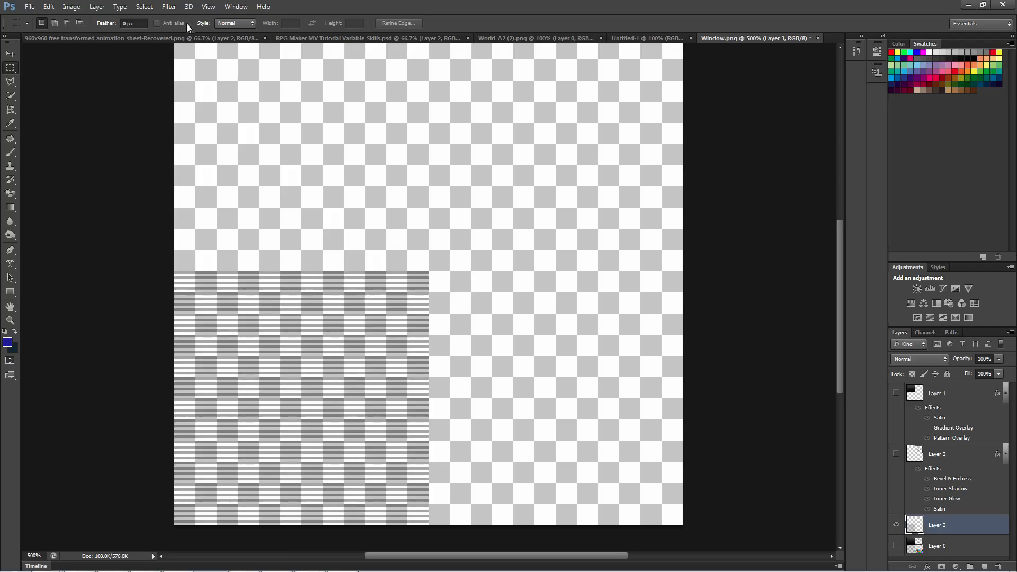
Step: Open the Filter Gallery for the striped layer and preview Distort and Sketch filters, including Ocean Ripple, Halftone Pattern and Water Paper
click(173, 8)
click(174, 47)
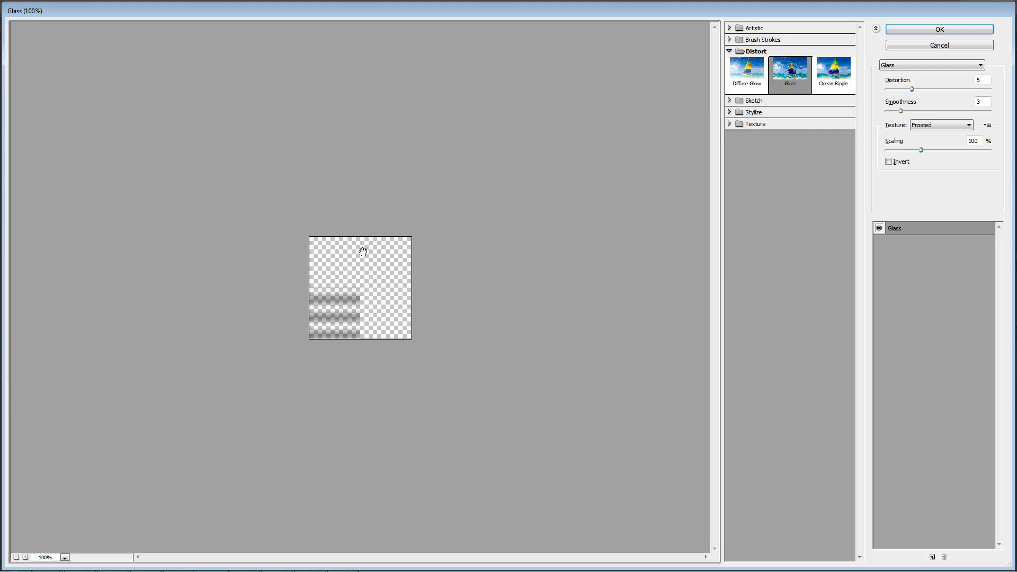
click(826, 72)
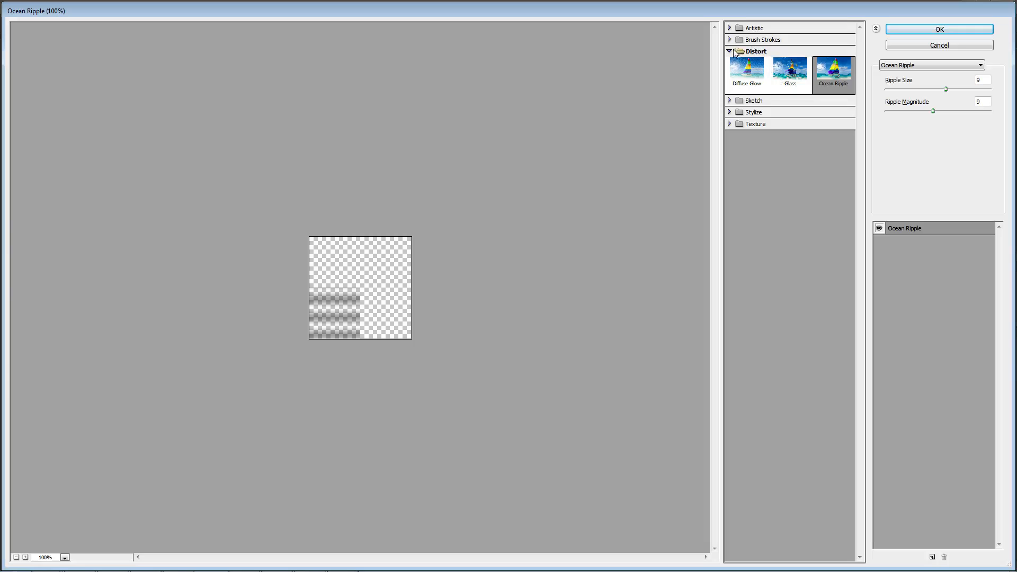
click(747, 100)
click(777, 126)
click(773, 201)
click(747, 197)
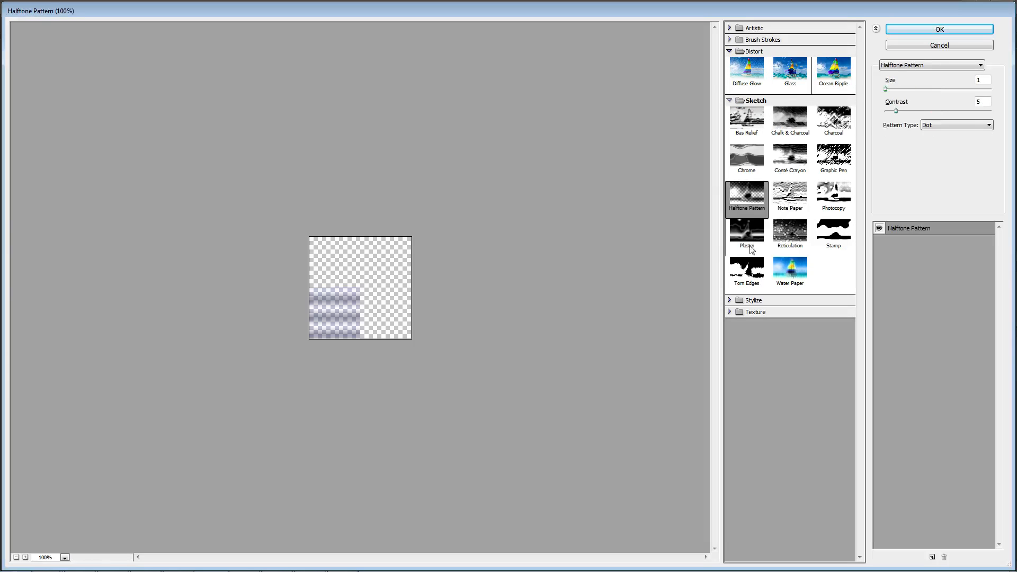
click(751, 279)
click(790, 271)
Step: Preview the Glowing Edges filter and the Texture filters, including Stained Glass and Texturizer, on the striped pattern
click(742, 301)
click(749, 321)
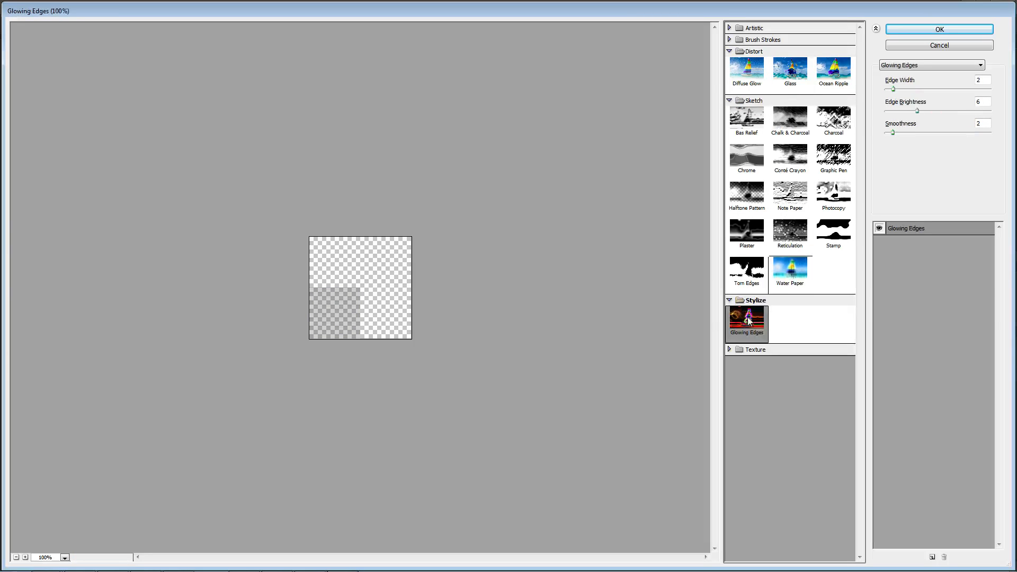
click(747, 349)
click(747, 368)
click(790, 368)
click(790, 405)
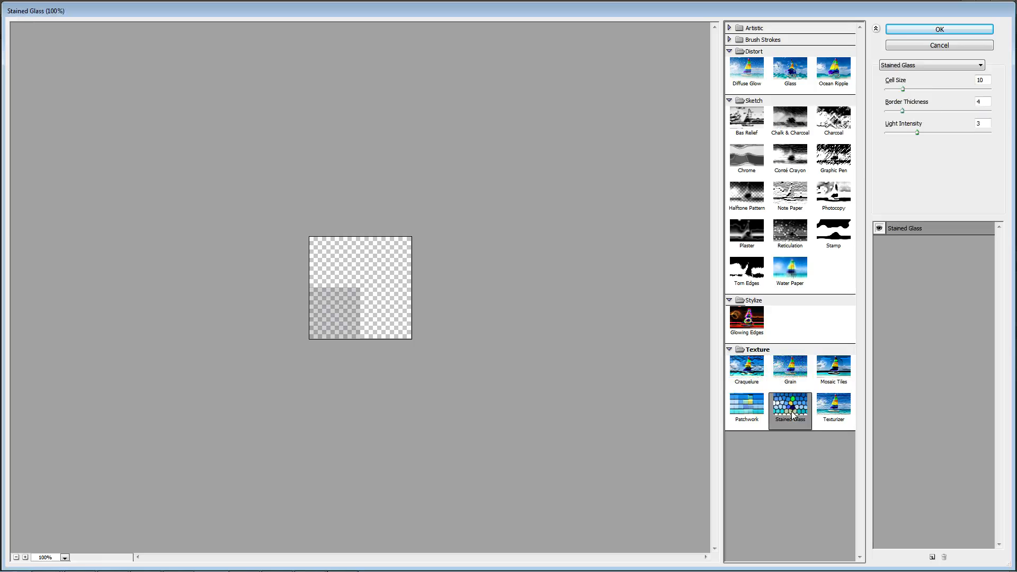
click(846, 413)
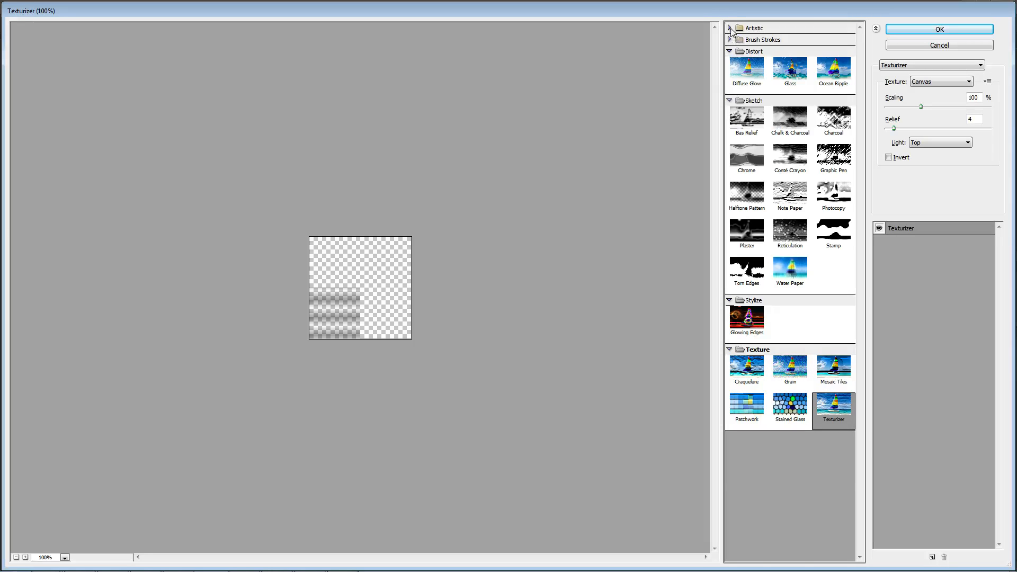
Step: Compare several Artistic filters, including Smudge Stick, and apply Neon Glow to the striped pattern
click(731, 28)
click(746, 95)
click(746, 159)
click(787, 169)
click(829, 162)
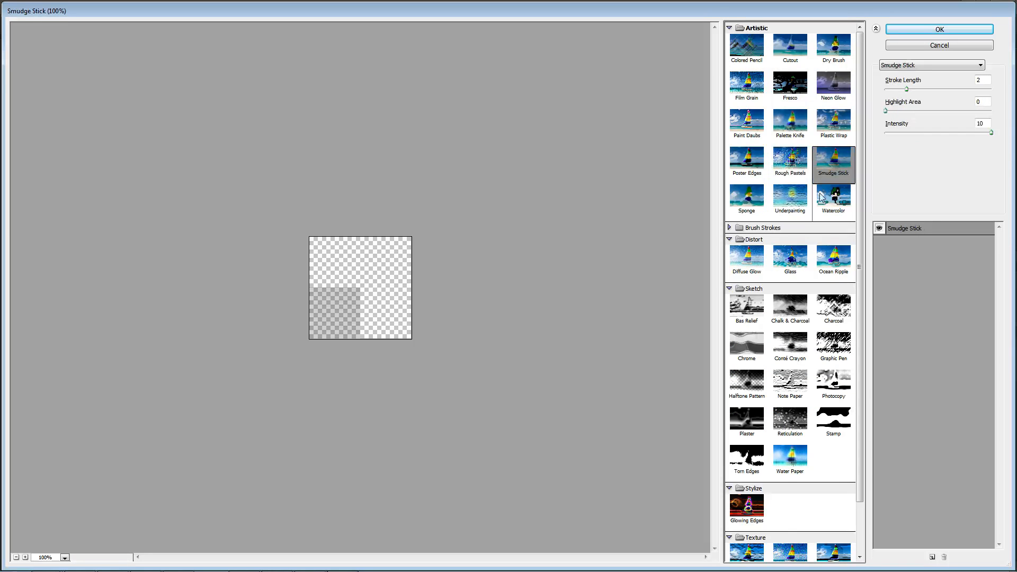
click(833, 196)
click(823, 121)
click(829, 90)
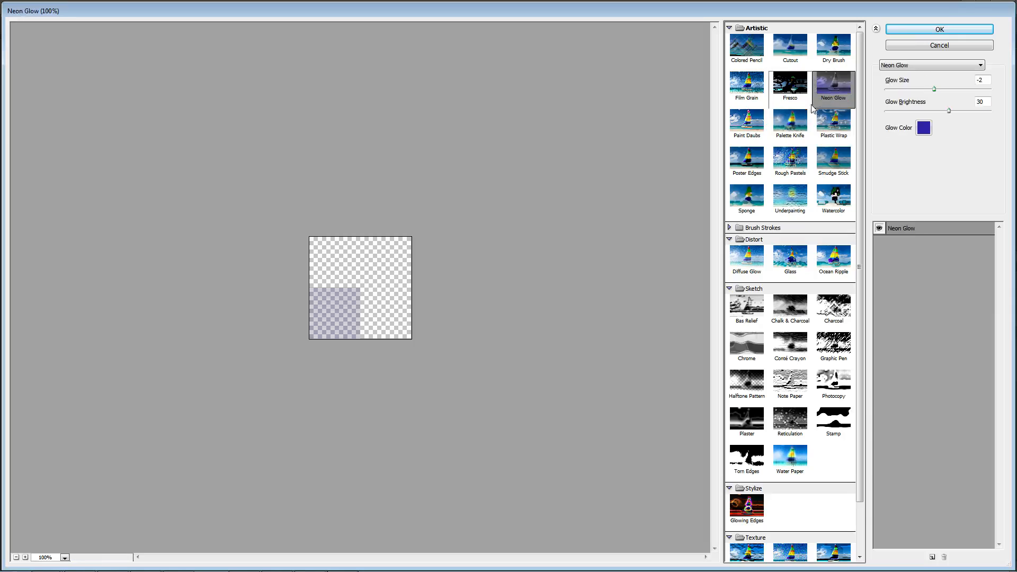
click(909, 31)
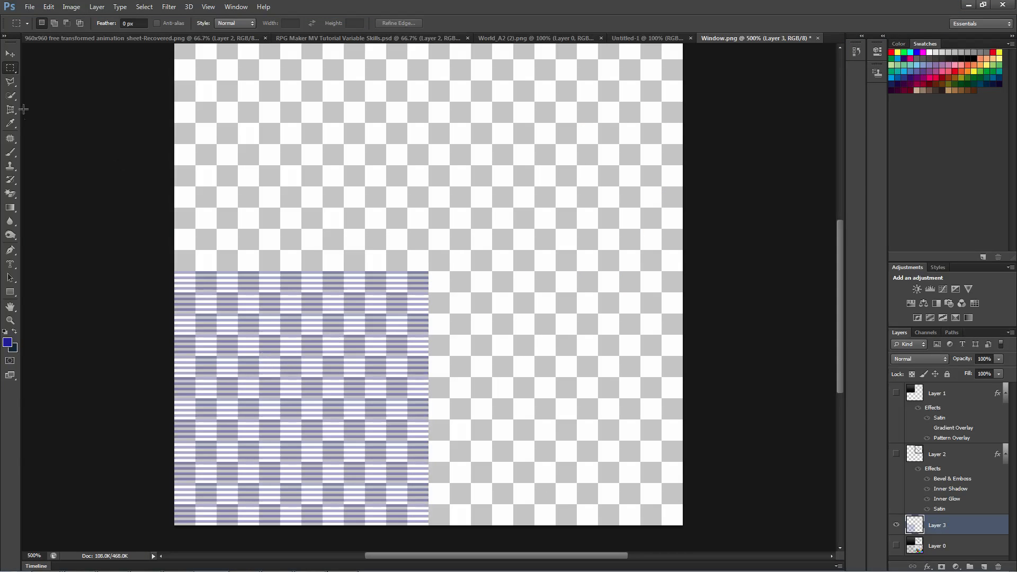
Step: Select the entire striped square on Layer 3 with a rectangular marquee
click(10, 209)
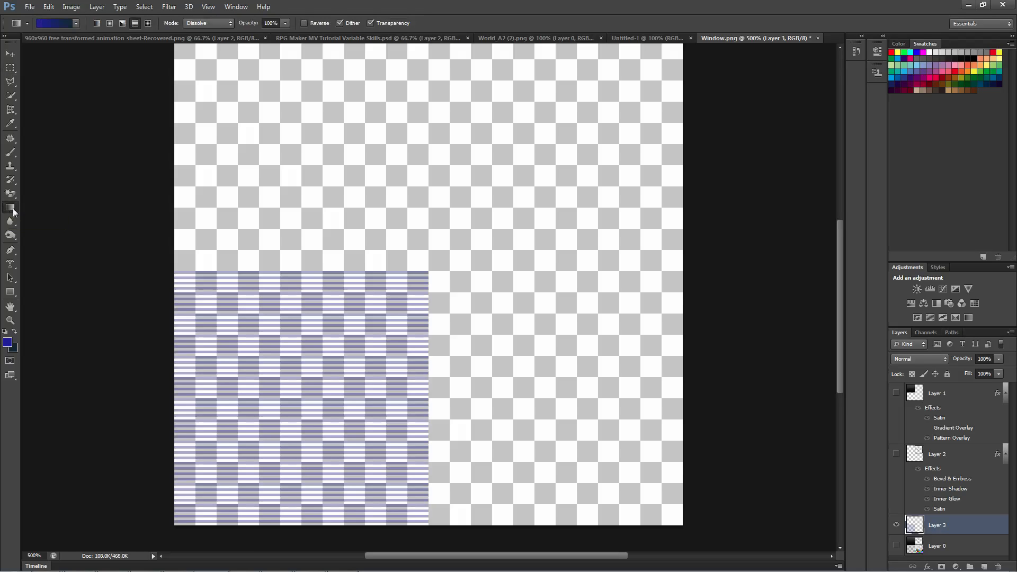
click(9, 68)
drag(174, 273, 427, 537)
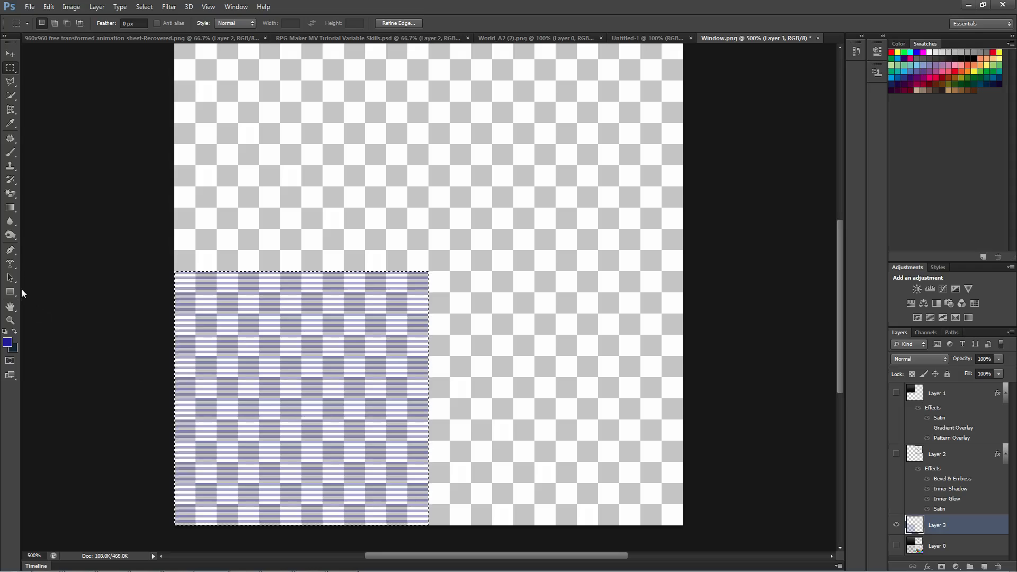
Step: Try a diagonal blue gradient at full opacity over the selected square and undo it
click(11, 209)
drag(383, 306, 231, 487)
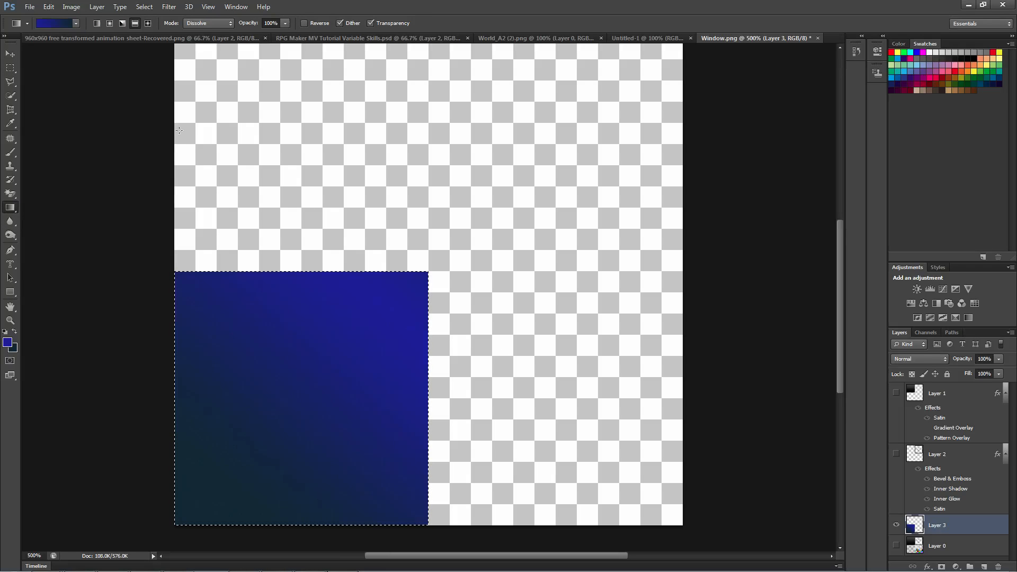
click(48, 6)
click(69, 19)
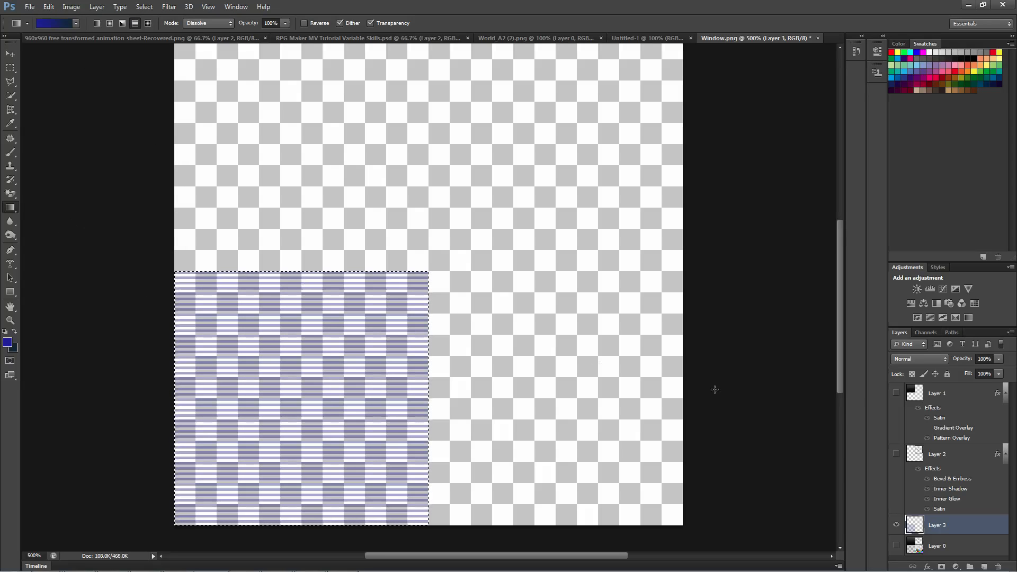
Step: Set the Gradient tool's opacity to 20%
click(262, 22)
text(2)
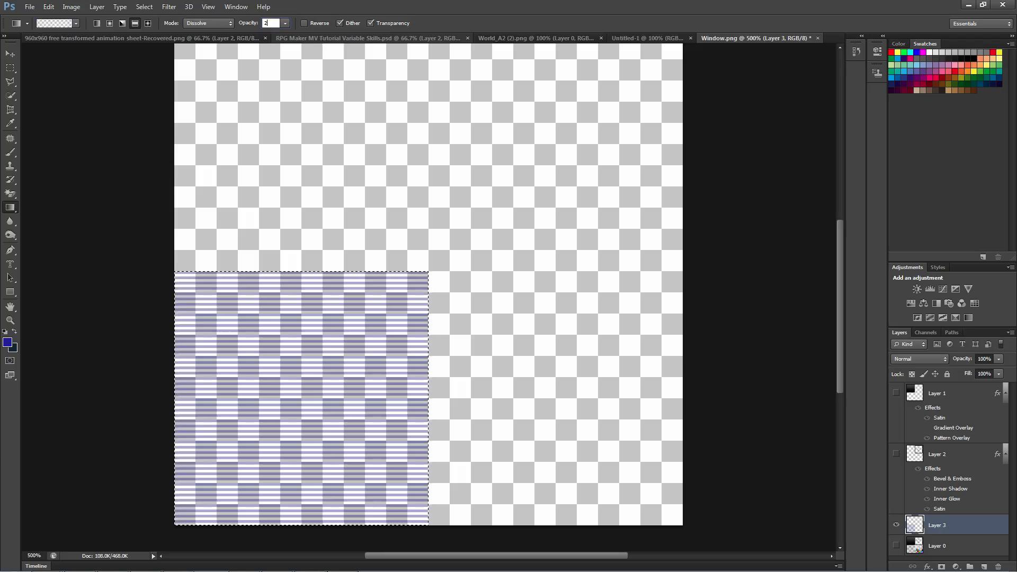
text(0)
key(Return)
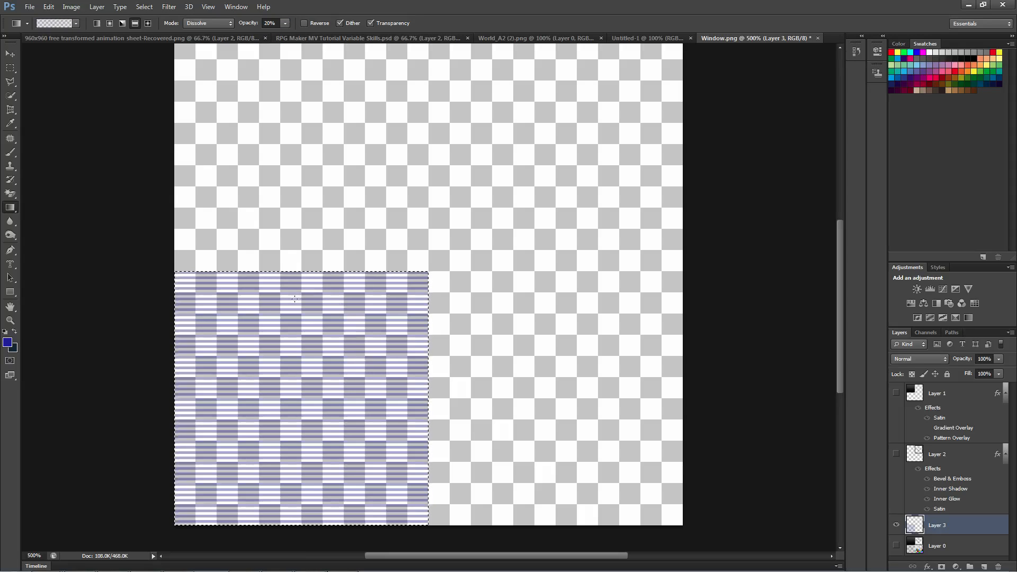
Step: Try a vertical gradient in Dissolve mode over the striped square and undo it
drag(294, 299, 292, 453)
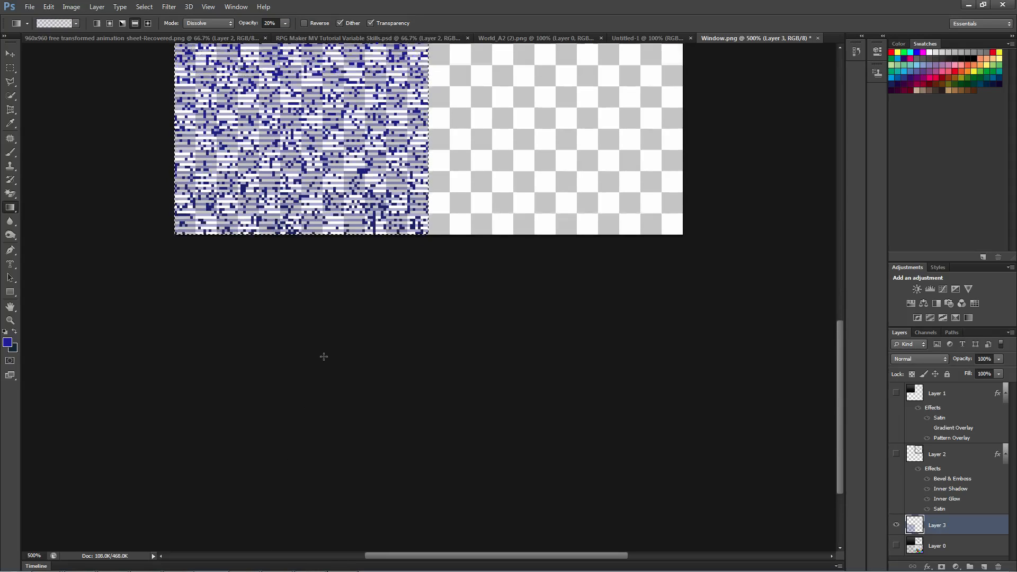
scroll(324, 356, up, 5)
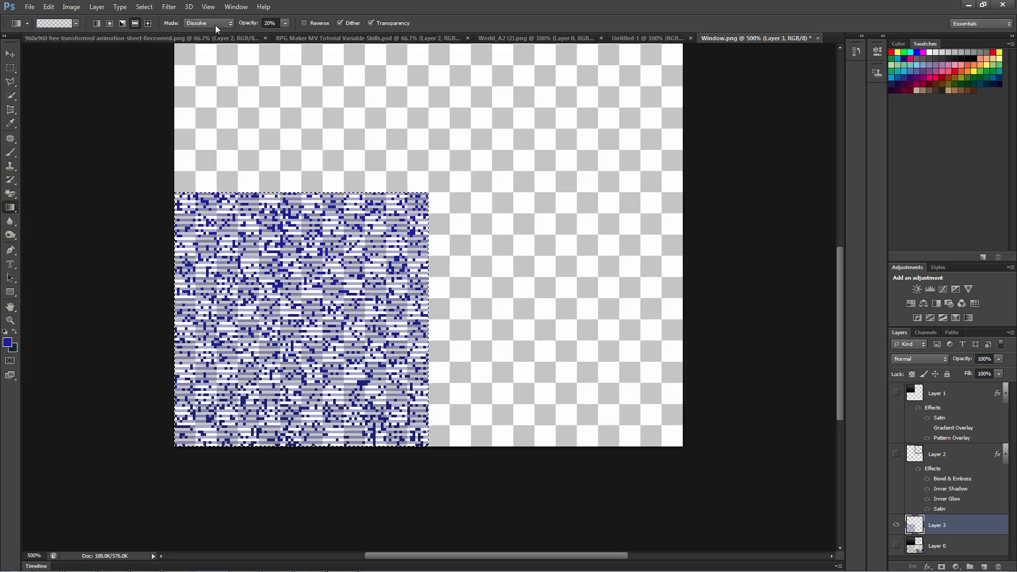
click(48, 6)
click(50, 14)
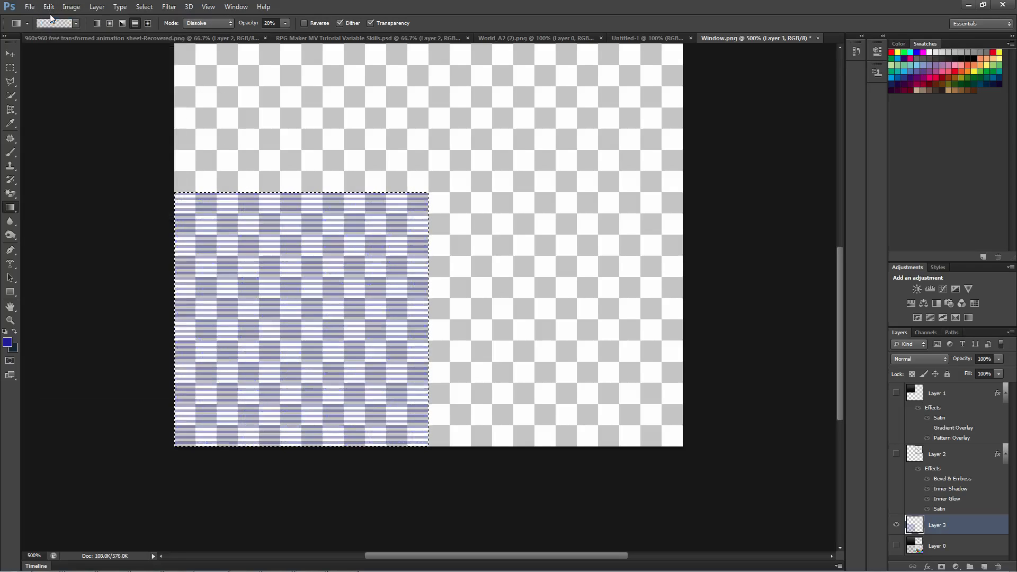
Step: Change the gradient's blend mode to Vivid Light and draw it vertically down the striped square
click(208, 23)
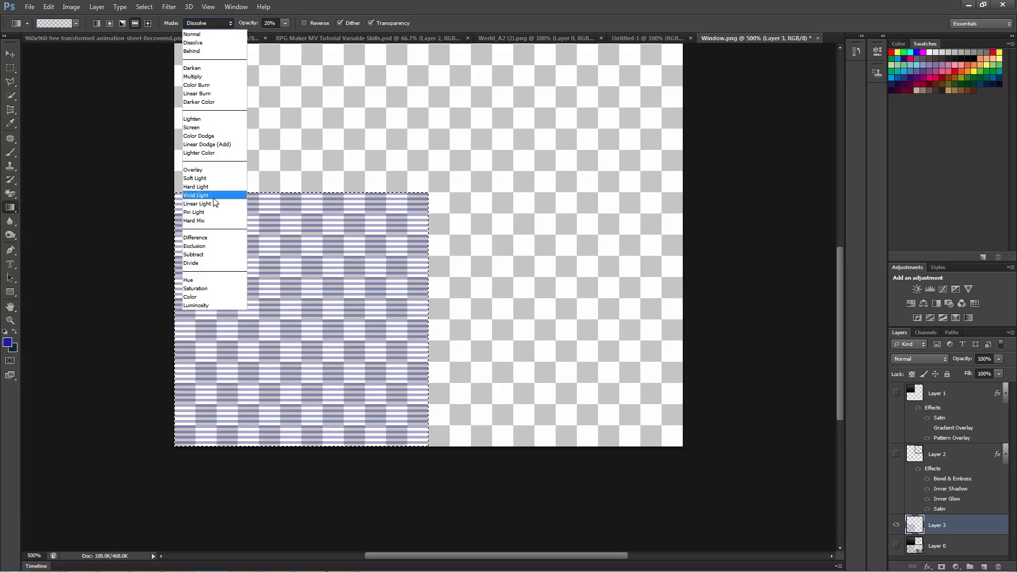
click(211, 195)
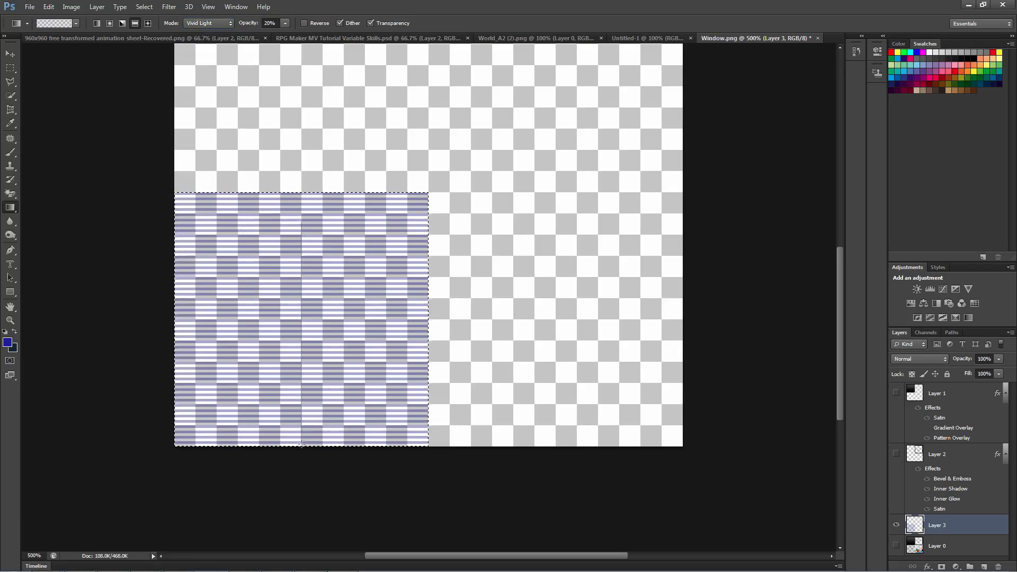
drag(302, 444, 300, 448)
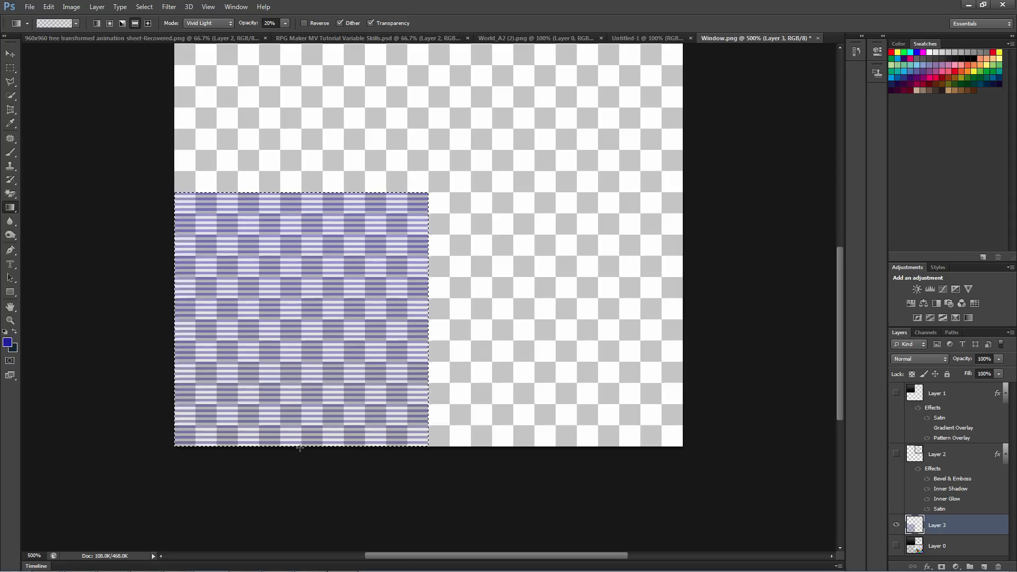
Step: Set the gradient mode to Saturation, choose white as the foreground color and draw the gradient over the stripes
click(225, 23)
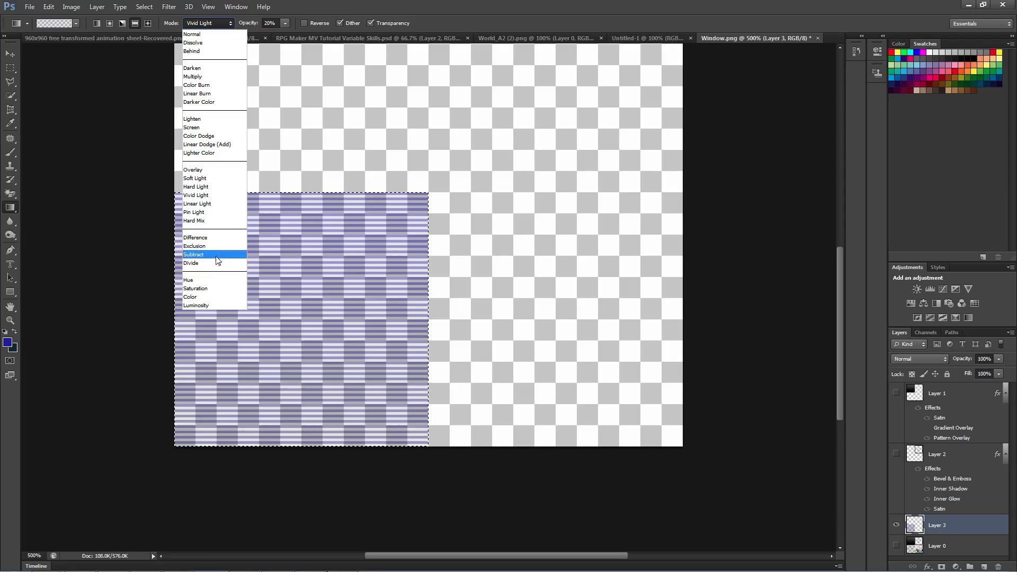
click(213, 289)
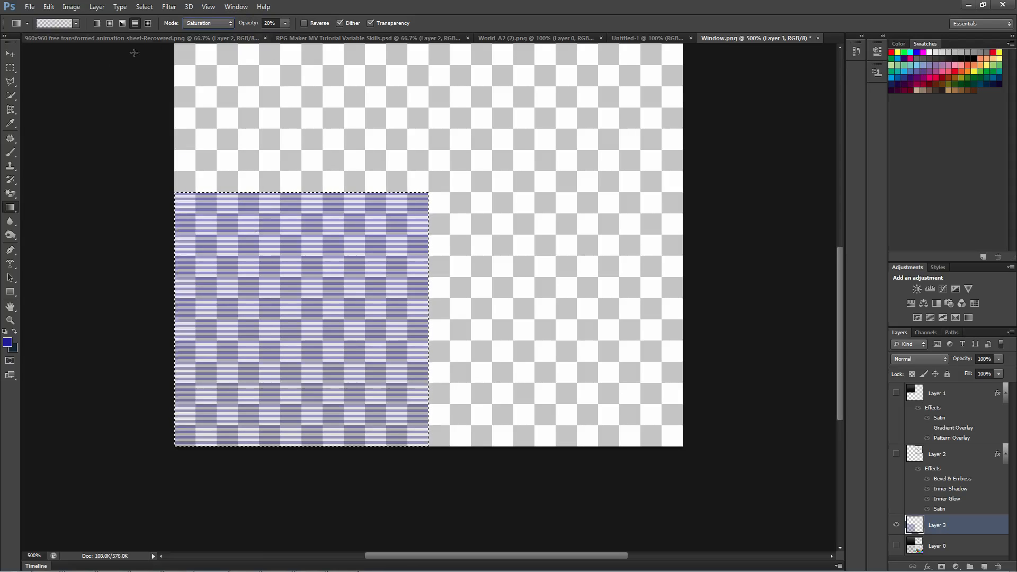
click(929, 52)
drag(302, 388, 301, 387)
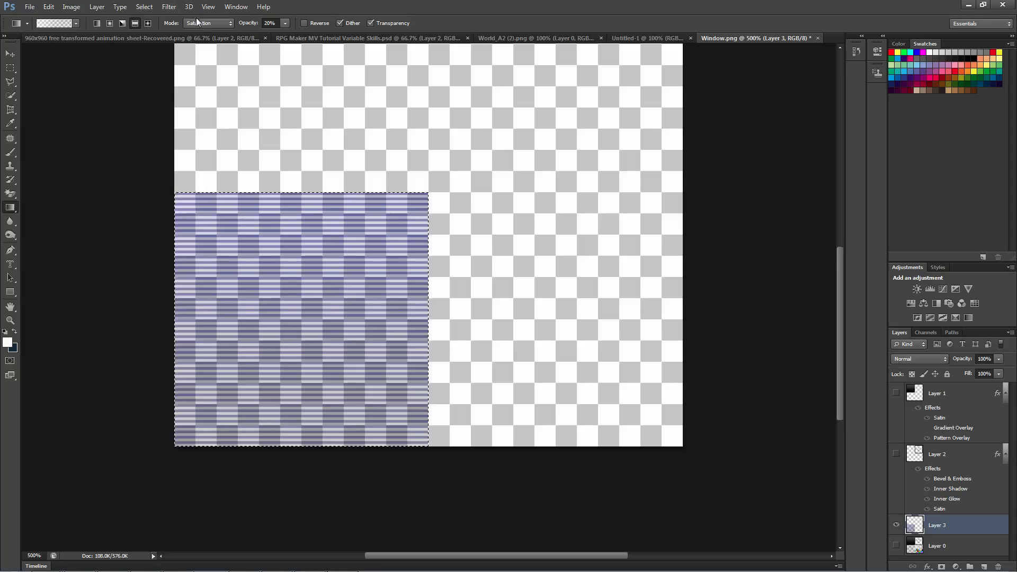
Step: Switch to a diamond gradient and draw it vertically over the striped square twice
click(147, 22)
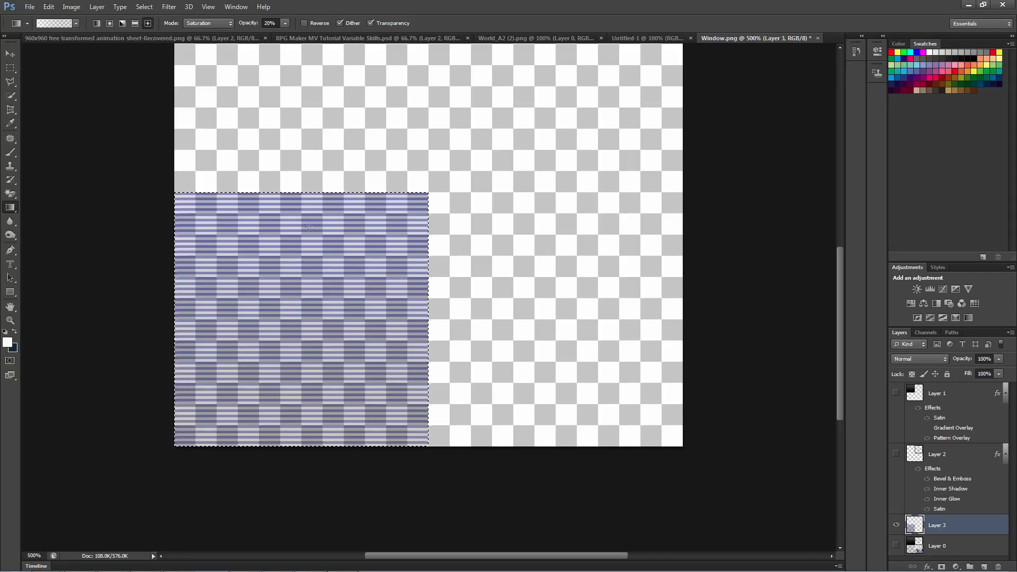
drag(301, 197, 303, 369)
drag(302, 406, 302, 407)
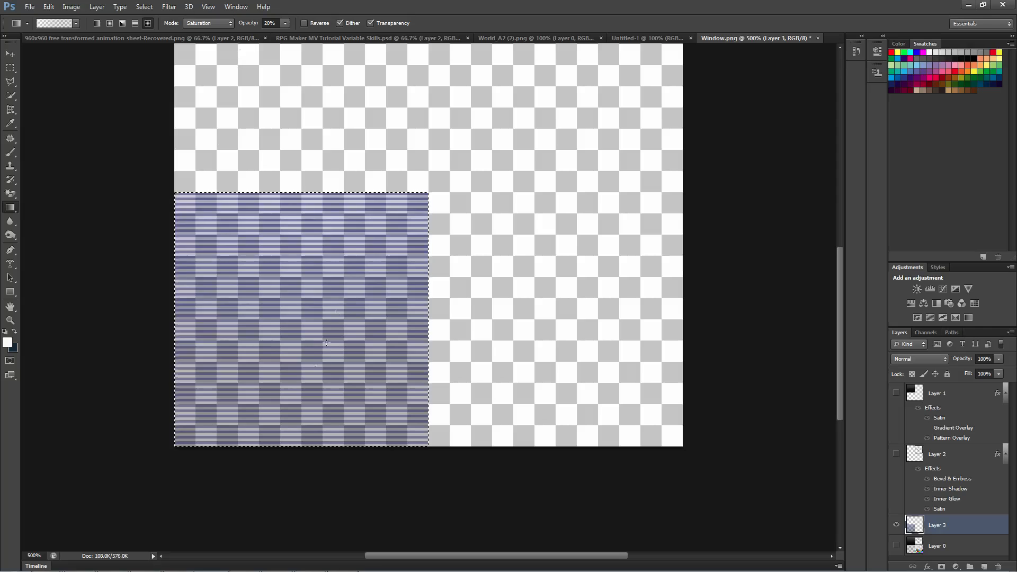
Step: Switch to a linear gradient at 40% opacity and draw it diagonally across the striped square
click(97, 23)
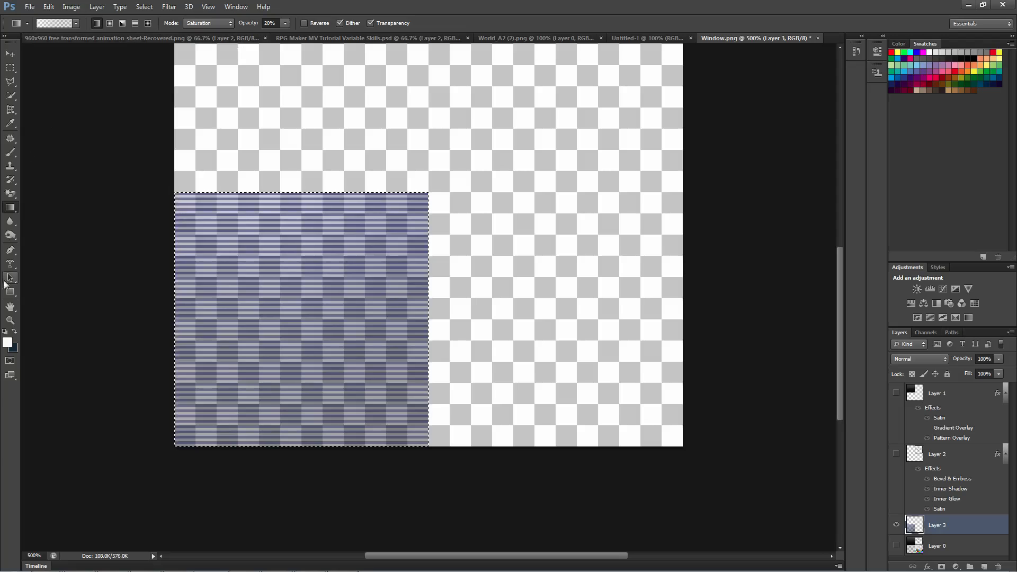
click(277, 23)
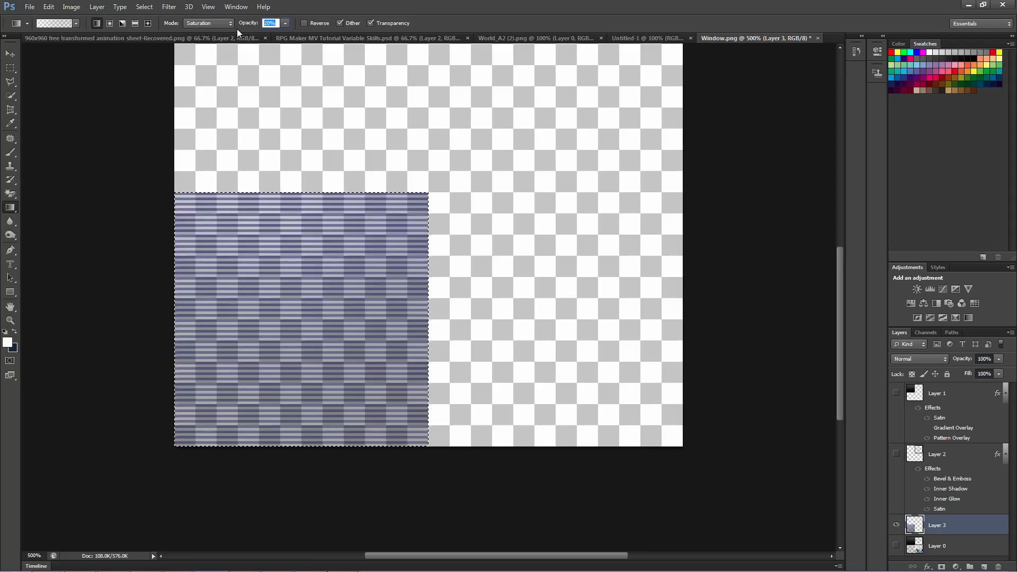
text(40)
key(Return)
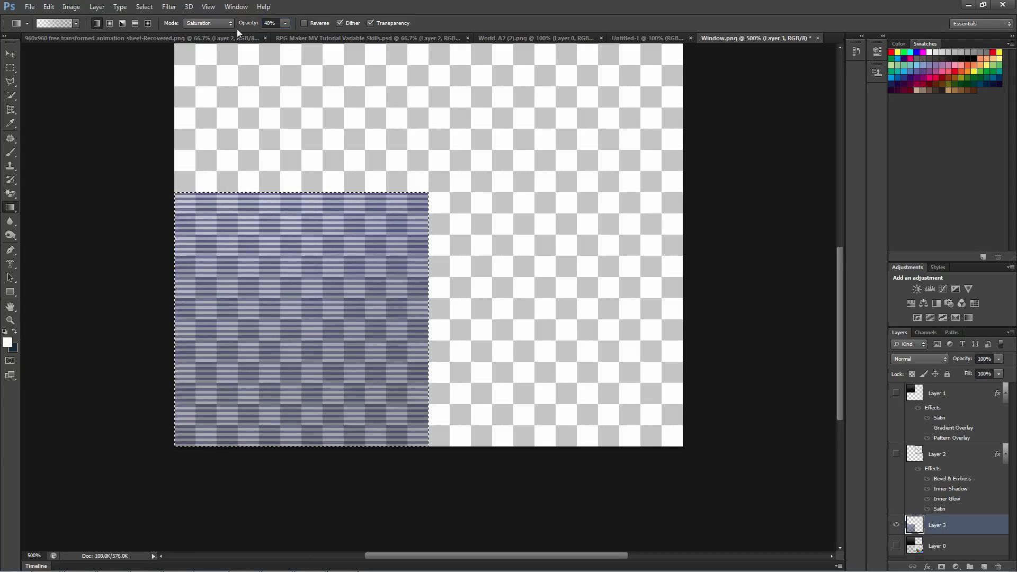
click(76, 23)
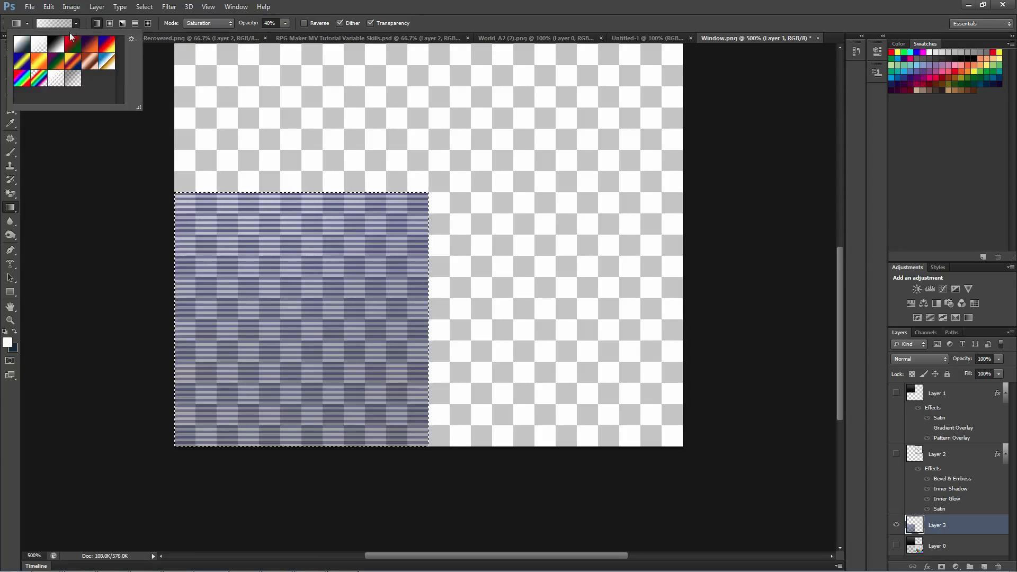
click(378, 264)
drag(396, 258, 303, 362)
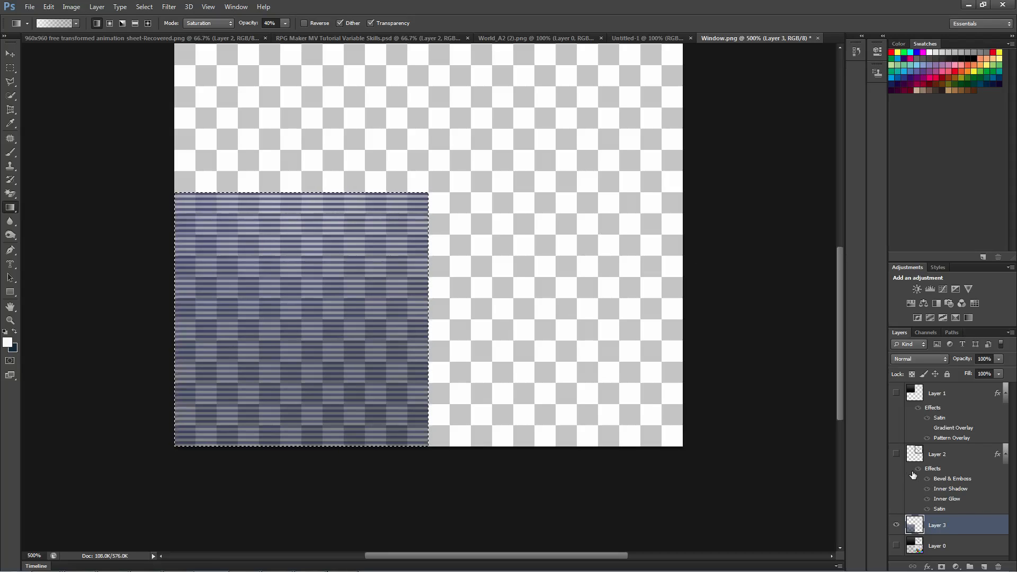
Step: Make Layer 2, Layer 1 and Layer 0 visible again alongside the recolored stripes
click(896, 454)
click(896, 393)
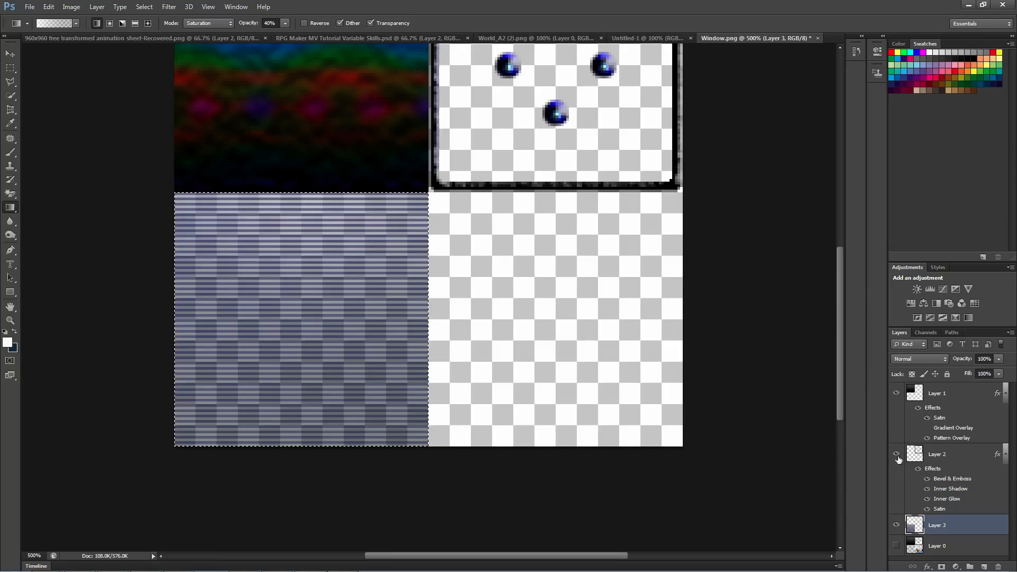
click(896, 545)
scroll(679, 411, up, 4)
scroll(679, 411, down, 1)
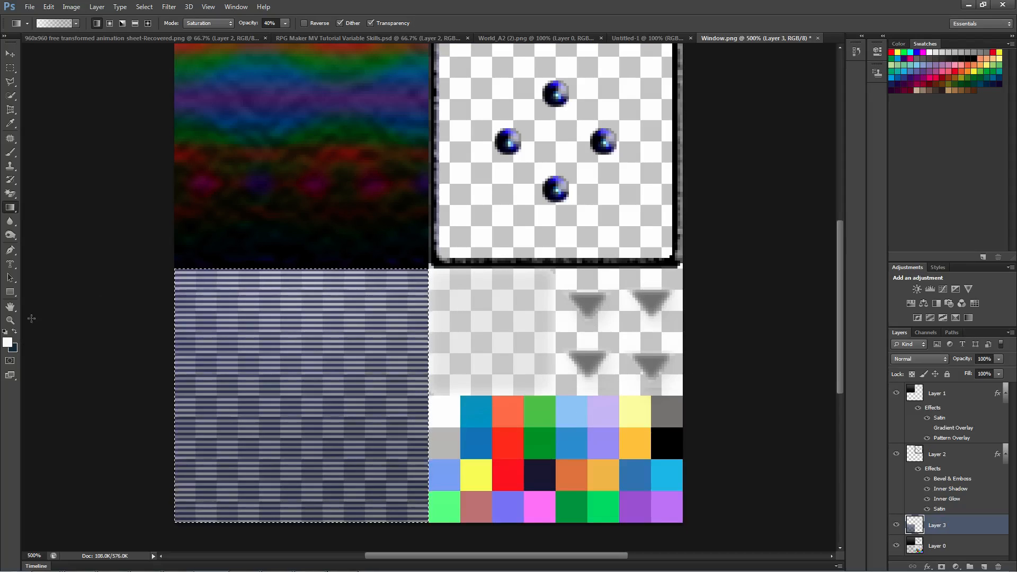
Step: Select the rectangle enclosing the grey cursor square and the four arrows above the color swatches with the Rectangular Marquee
click(10, 68)
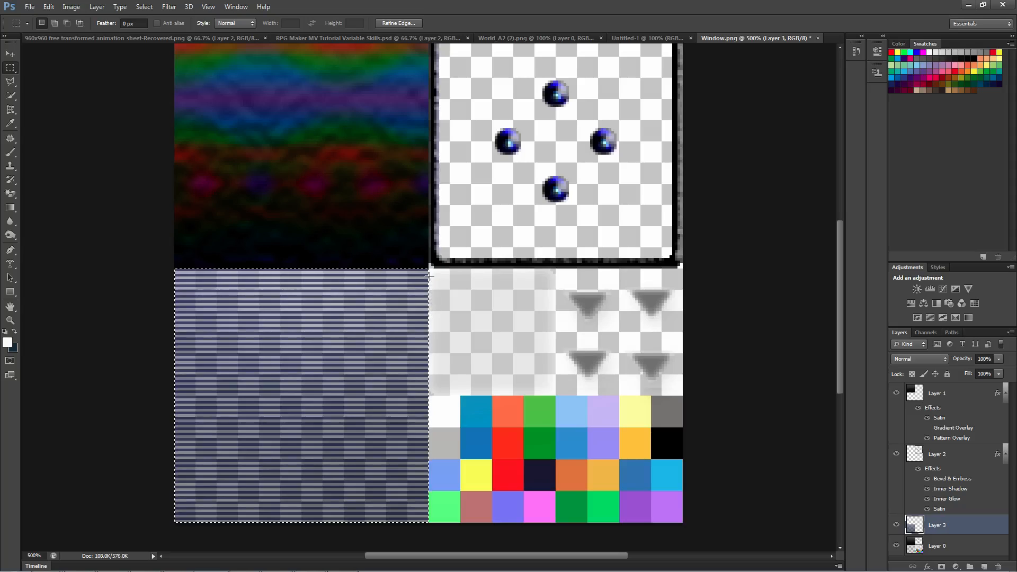
drag(429, 269, 682, 395)
click(746, 398)
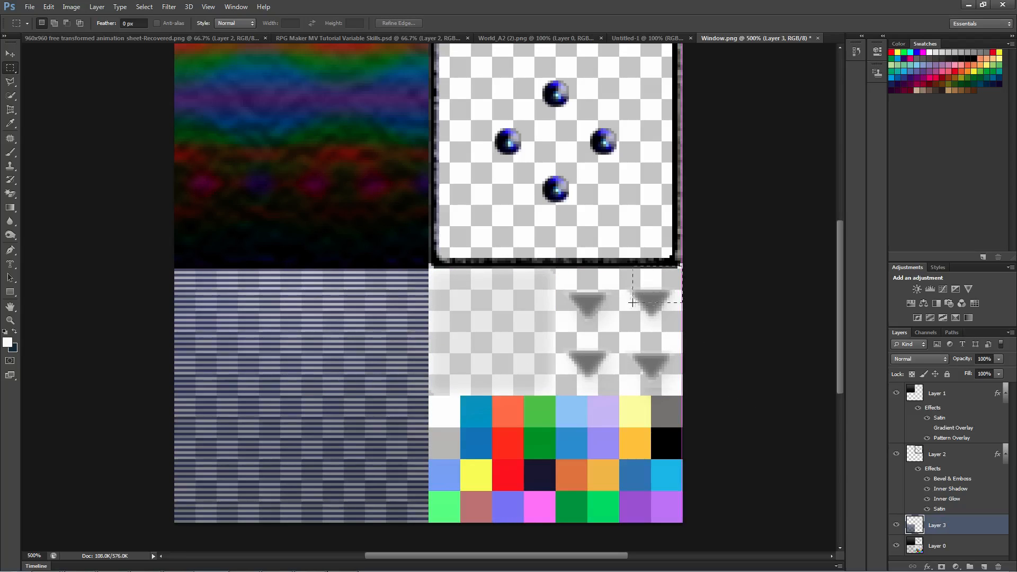
drag(689, 267, 717, 271)
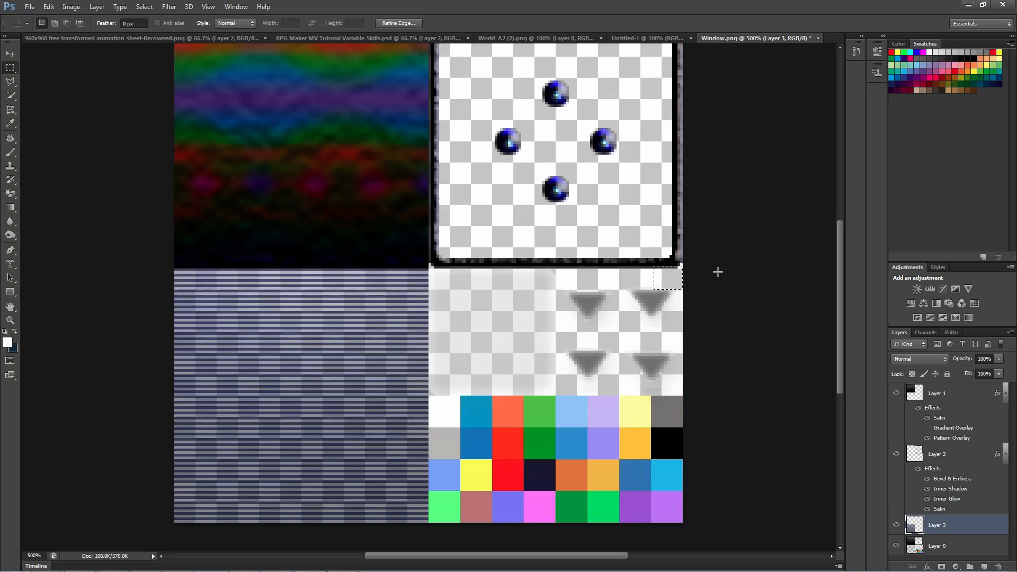
click(693, 273)
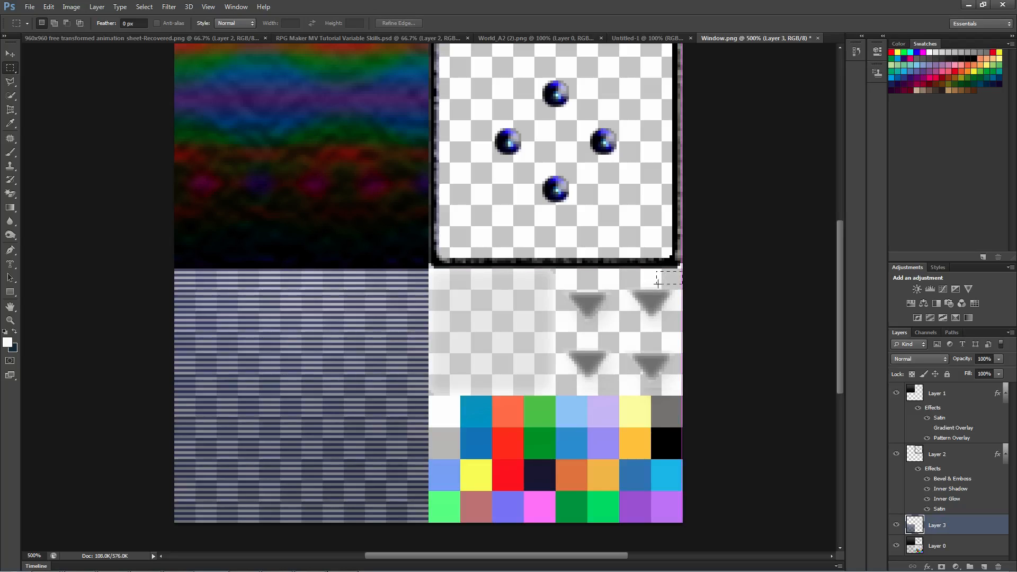
mouse_move(658, 284)
mouse_down()
mouse_move(697, 270)
mouse_move(666, 278)
mouse_up()
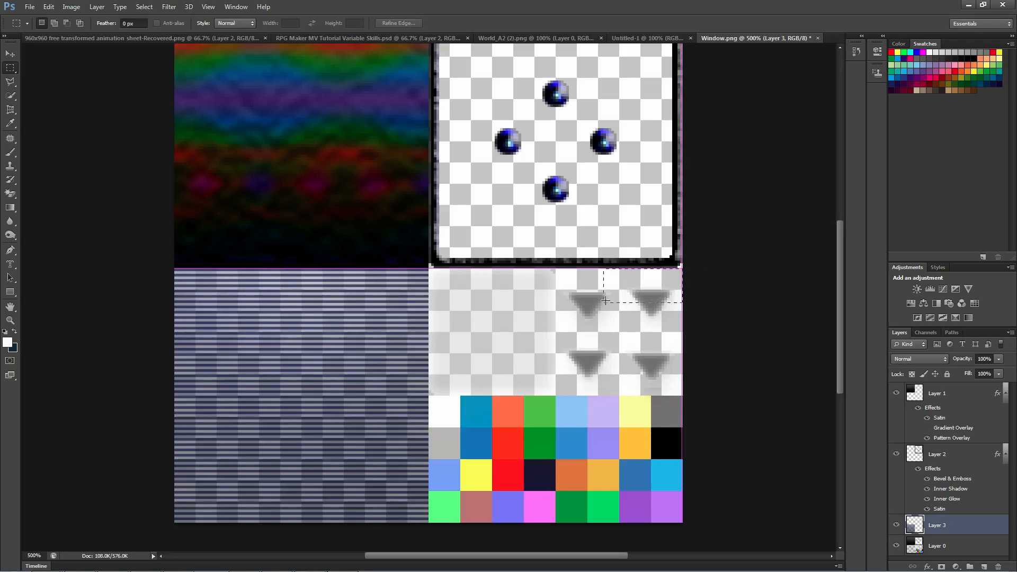
drag(604, 301, 429, 395)
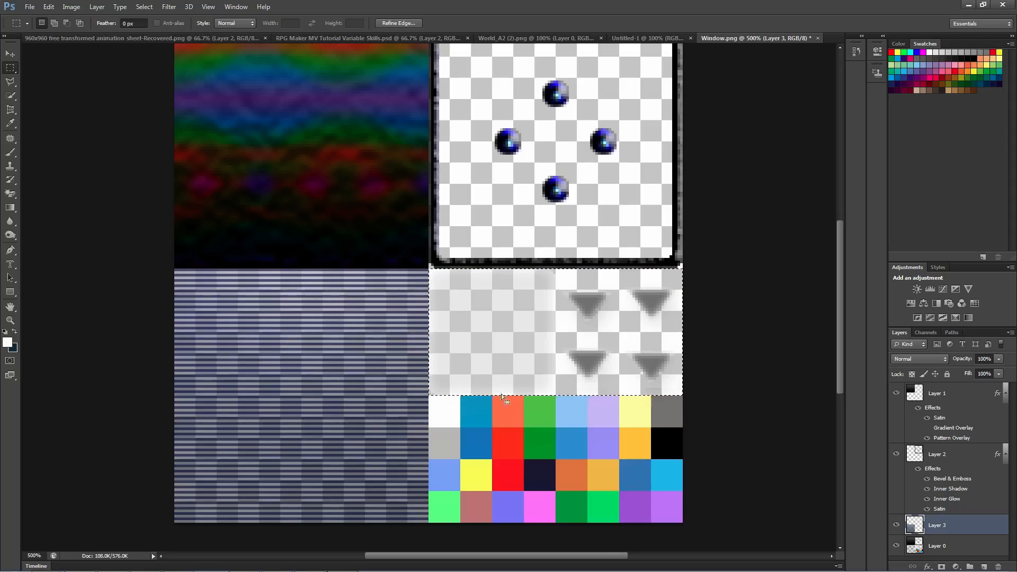
Step: Copy the selected cursor and arrow area from Layer 0 onto a new layer directly above it
key(ctrl+c)
click(513, 219)
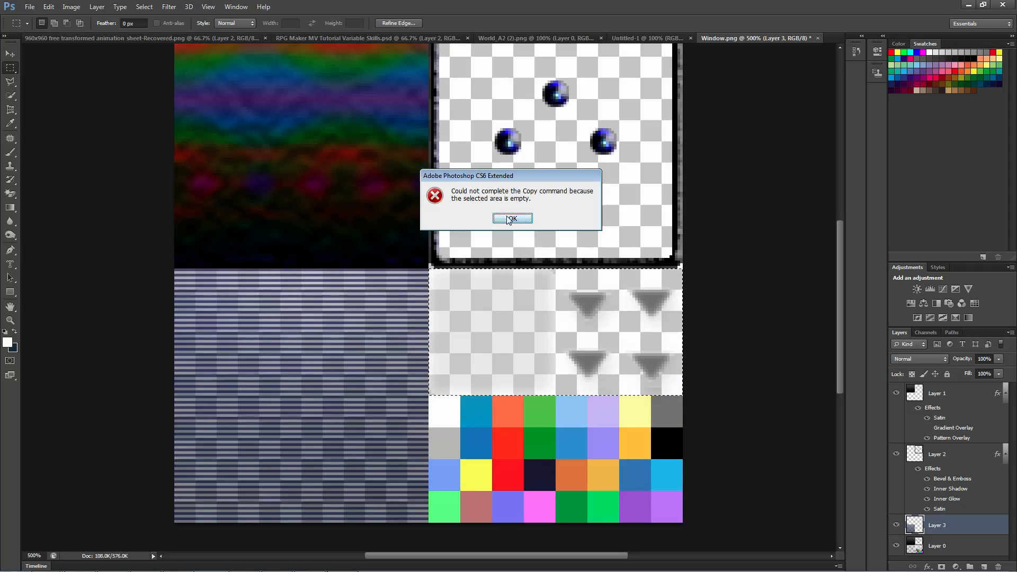
click(937, 547)
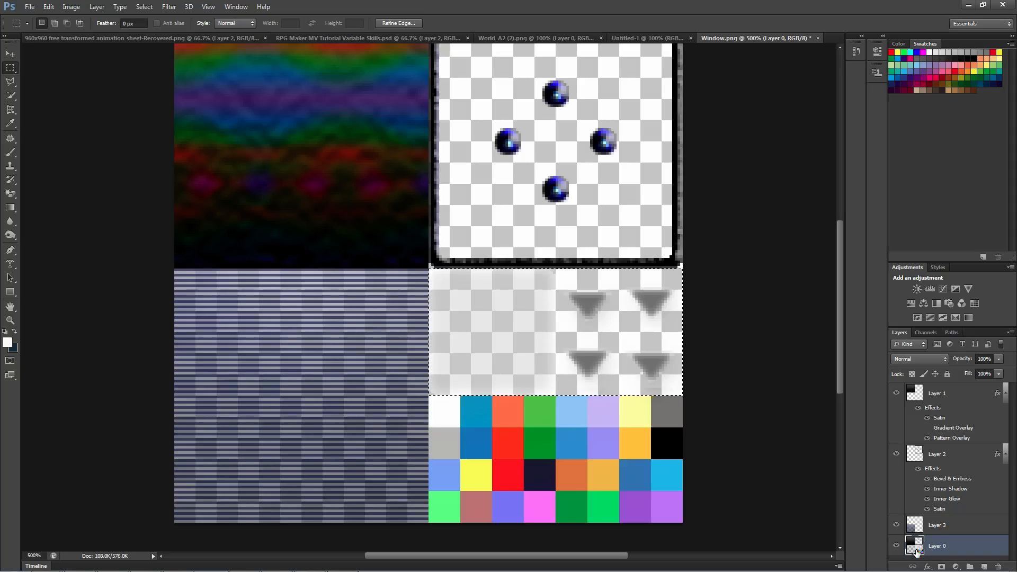
key(ctrl+shift+n)
key(Return)
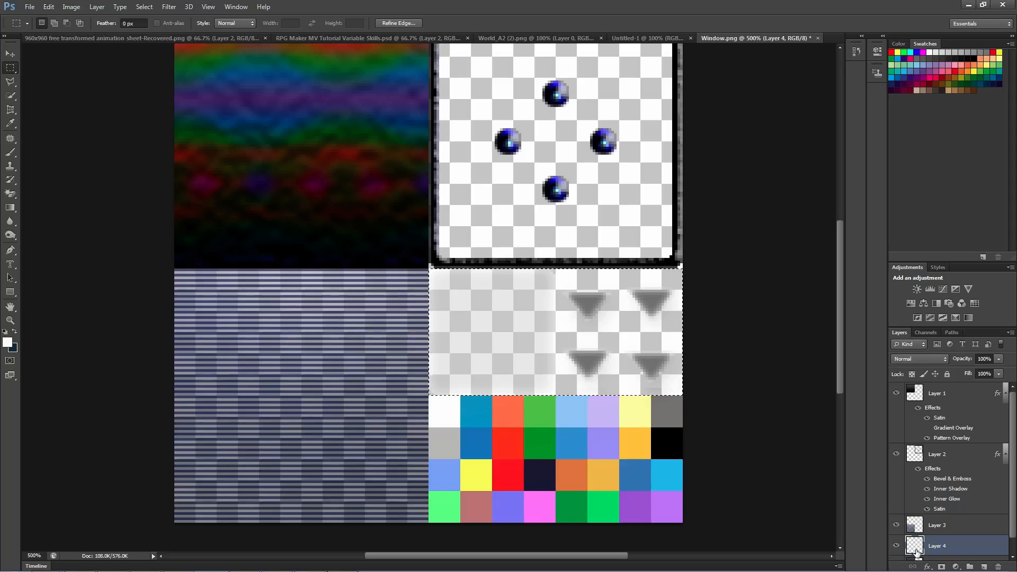
key(ctrl+v)
Step: Hide Layer 0, Layer 3, Layer 2 and Layer 1 to isolate the copied cursor square and arrows
scroll(927, 542, down, 1)
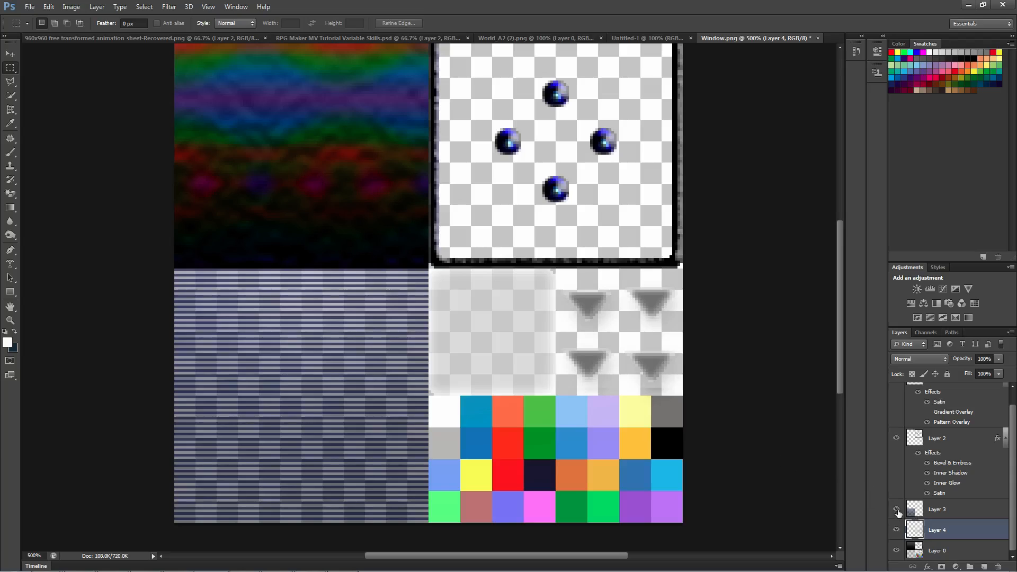
click(896, 551)
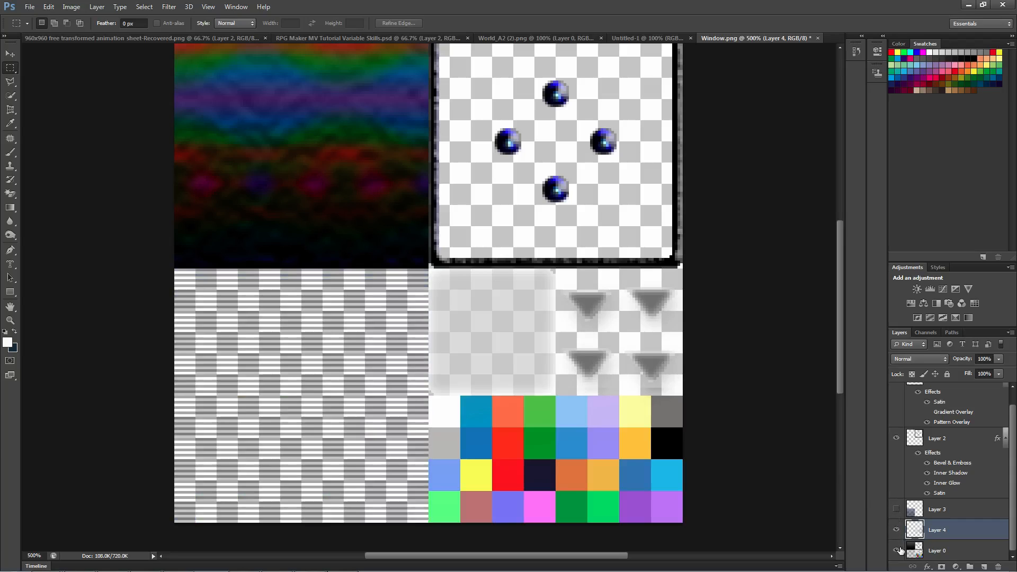
click(896, 509)
click(896, 438)
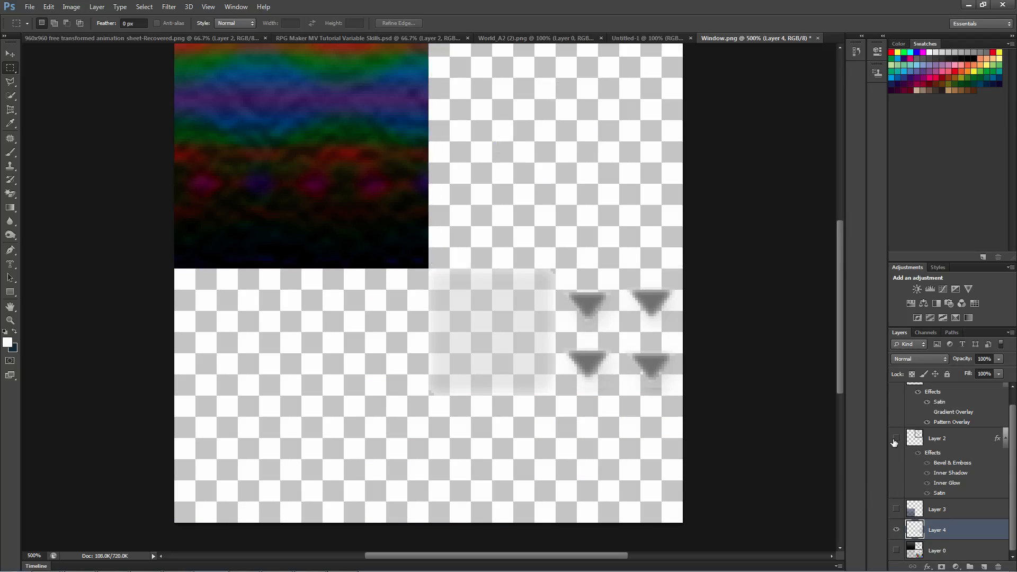
scroll(896, 442, up, 1)
click(896, 397)
scroll(911, 450, down, 1)
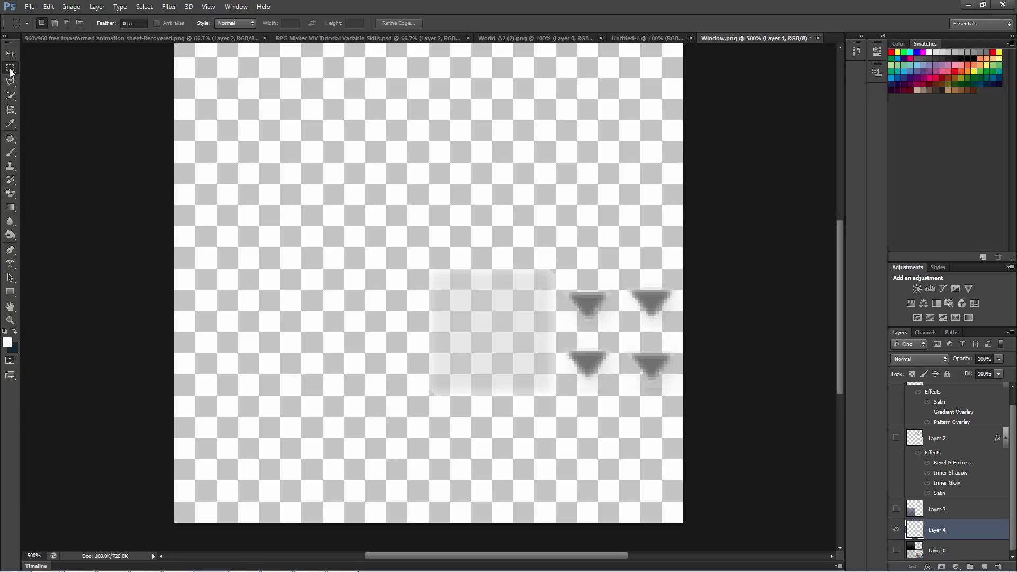
Step: Select the square area around the four arrows and open the Filter Gallery for it
drag(556, 269, 683, 392)
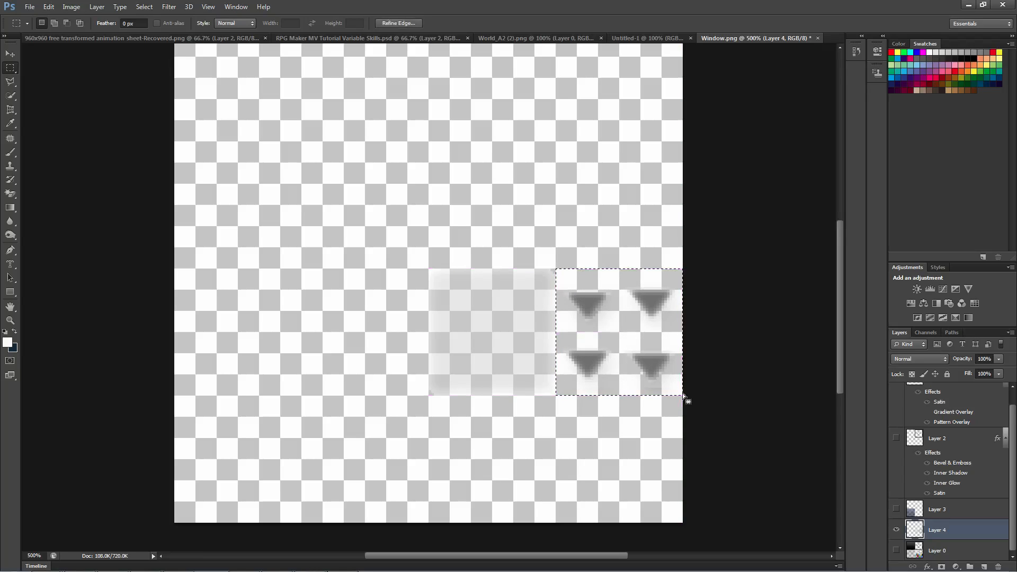
click(173, 8)
click(190, 48)
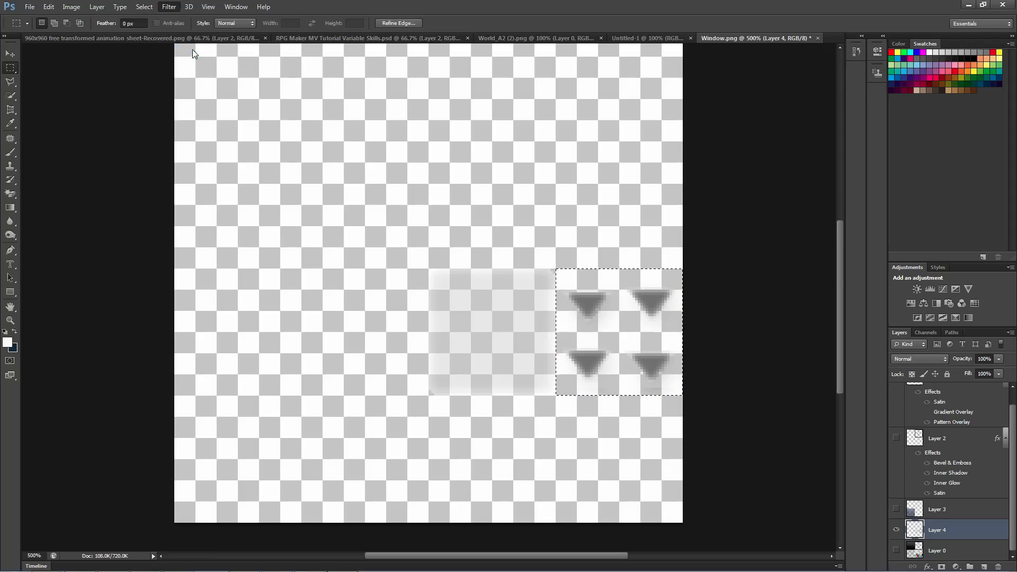
Step: Preview Artistic filters such as Underpainting, Film Grain and Colored Pencil on the arrows, enlarging the preview to 1000%
click(793, 204)
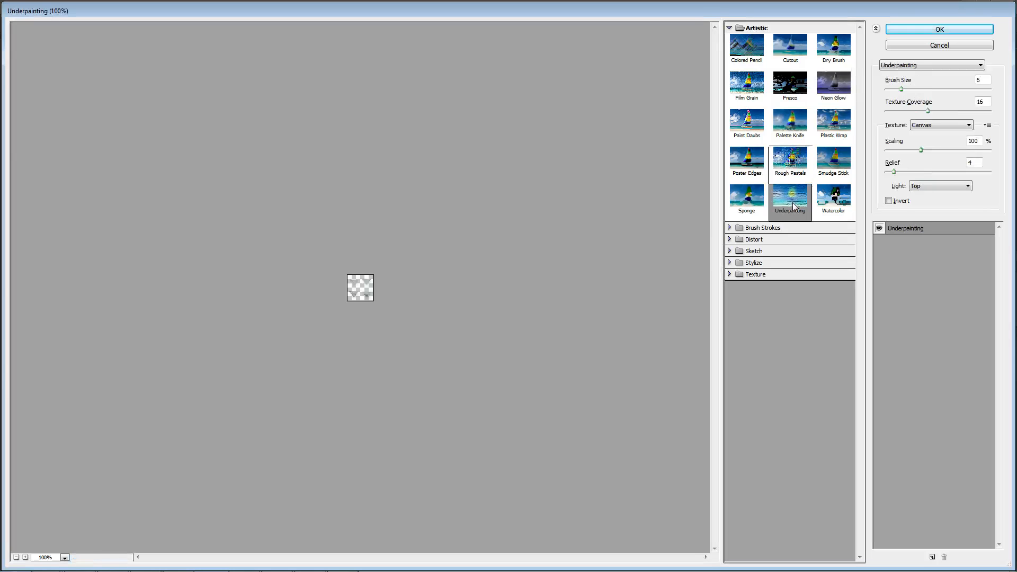
click(765, 205)
click(758, 137)
click(747, 85)
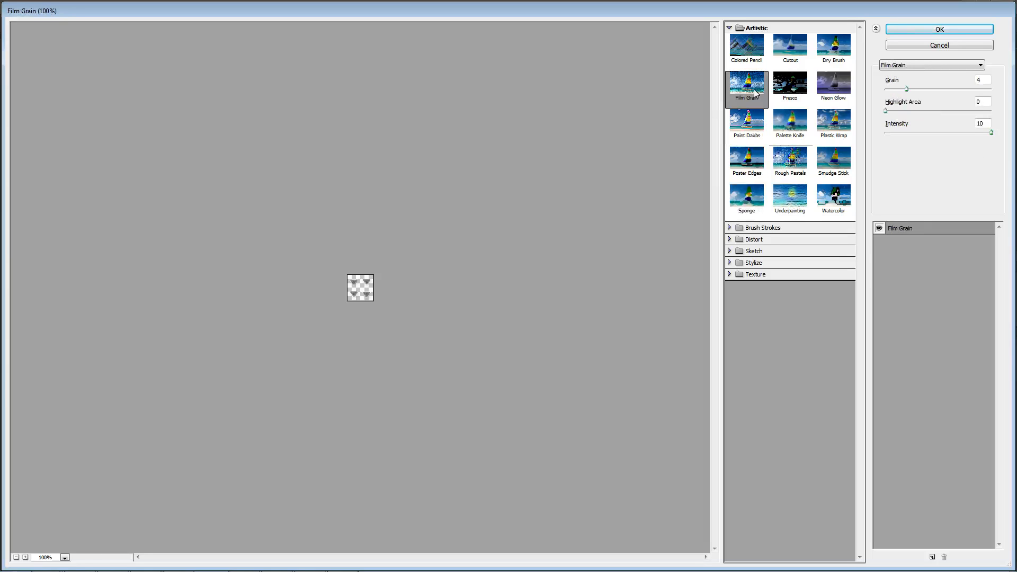
click(747, 48)
key(ctrl+plus)
key(ctrl+plus)
key(ctrl+plus)
key(ctrl+plus)
key(ctrl+plus)
key(ctrl+plus)
key(ctrl+plus)
key(ctrl+plus)
key(ctrl+plus)
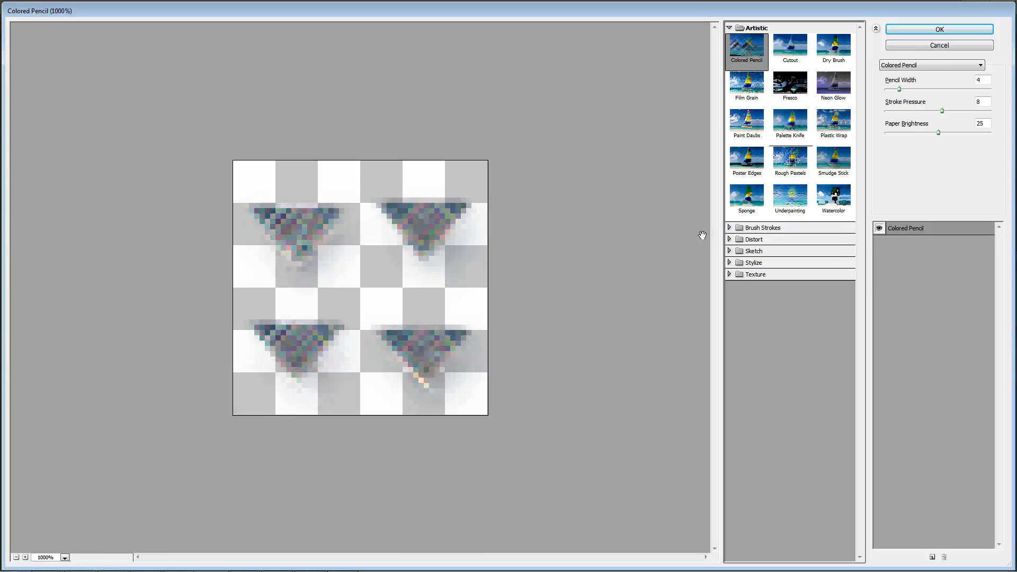
Step: Preview the Watercolor, Craquelure, Bas Relief, Chalk & Charcoal and Plaster filters on the arrows
click(830, 196)
click(741, 274)
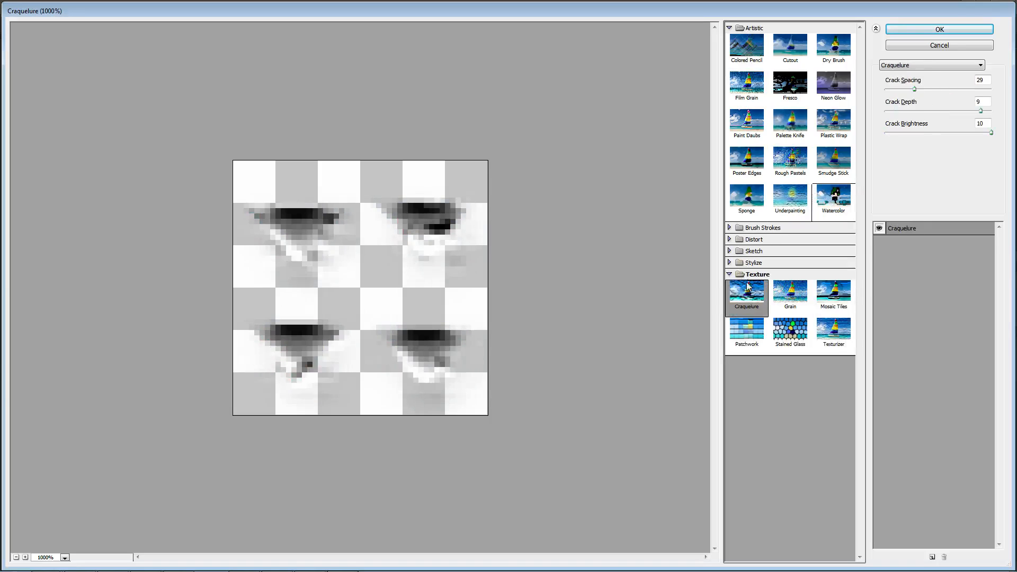
click(751, 262)
click(753, 251)
click(747, 269)
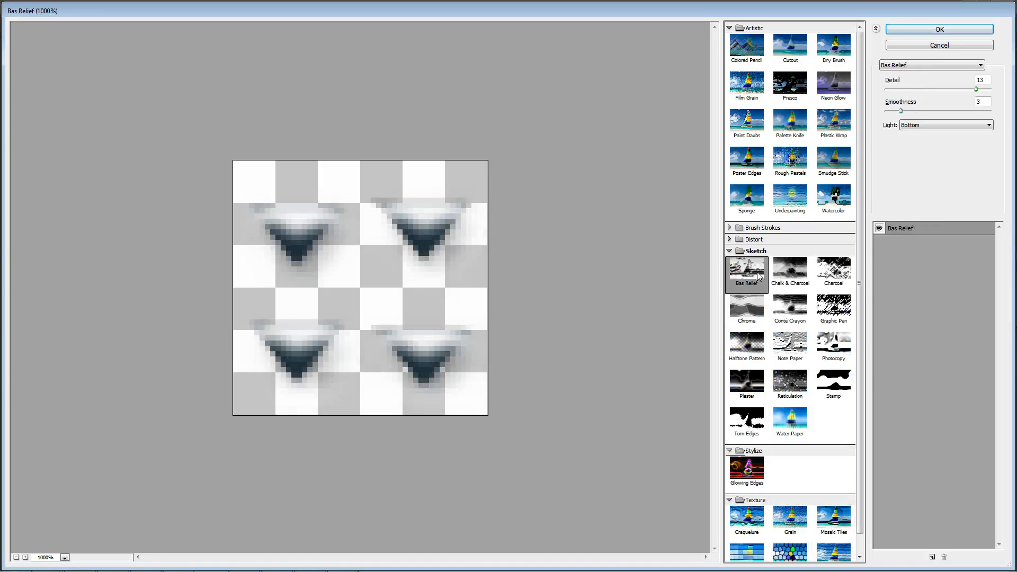
click(790, 269)
click(782, 320)
click(779, 373)
click(747, 382)
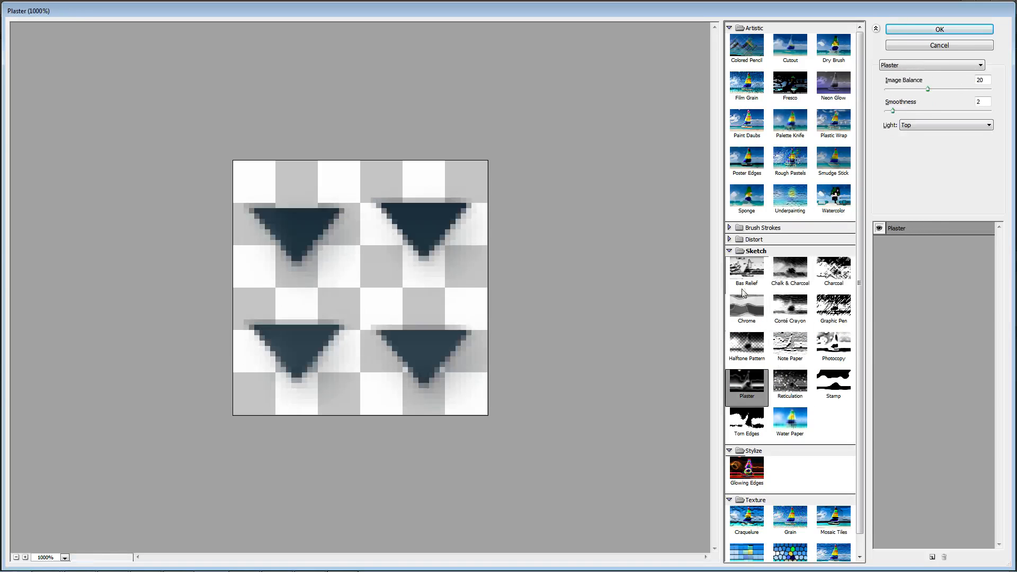
Step: Preview Distort and Brush Strokes filters on the arrows, including Glass, Ocean Ripple, Accented Edges, Angled Strokes, Ink Outlines and Spatter
click(752, 239)
click(786, 260)
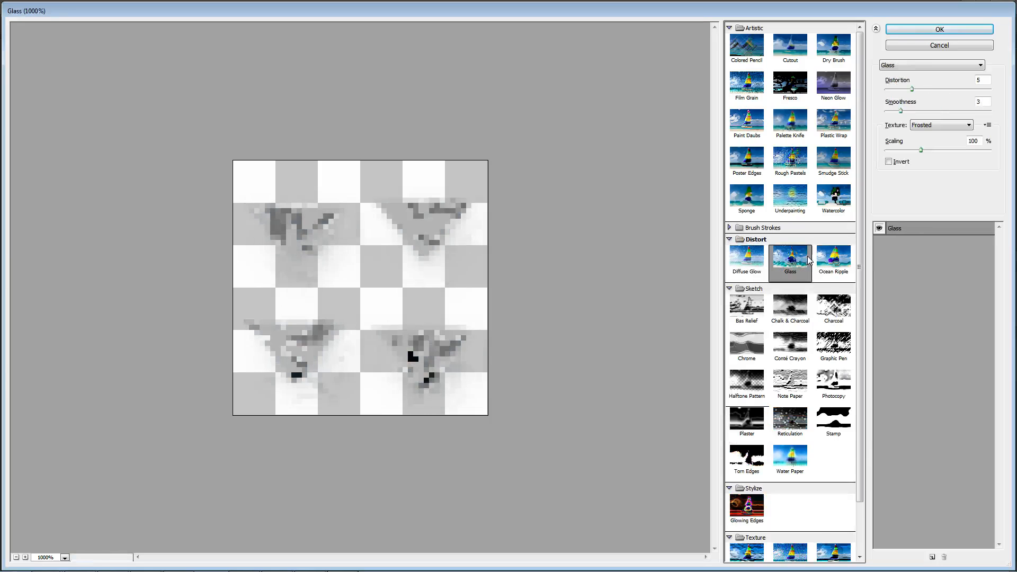
click(834, 258)
click(730, 227)
click(746, 246)
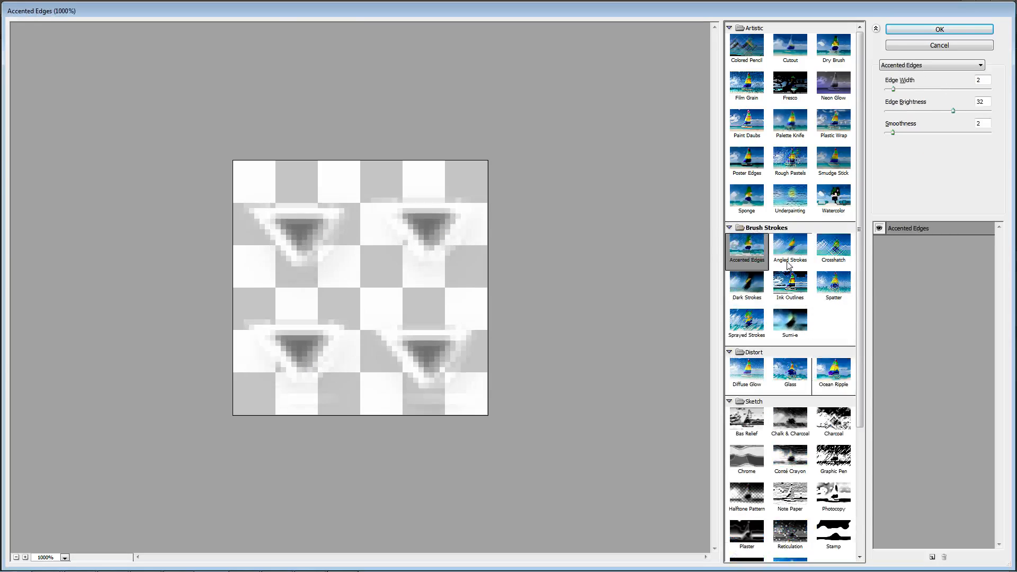
click(791, 253)
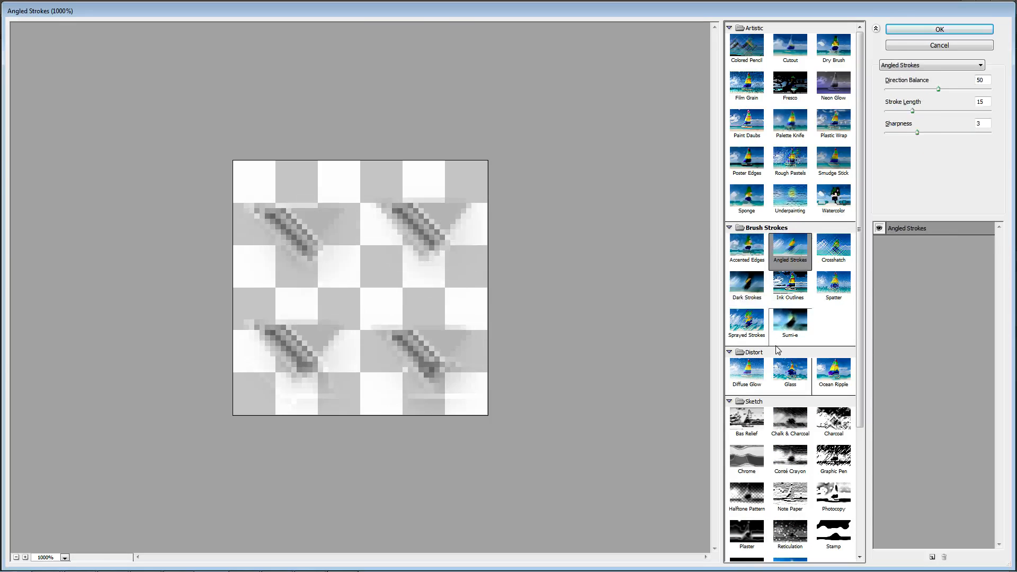
click(792, 325)
click(749, 330)
click(789, 296)
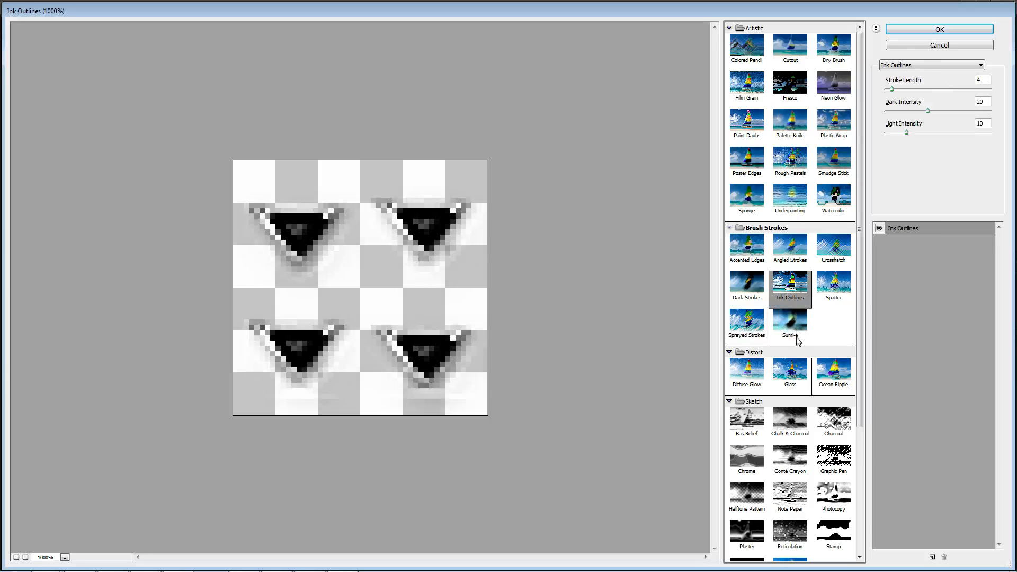
click(796, 331)
click(833, 287)
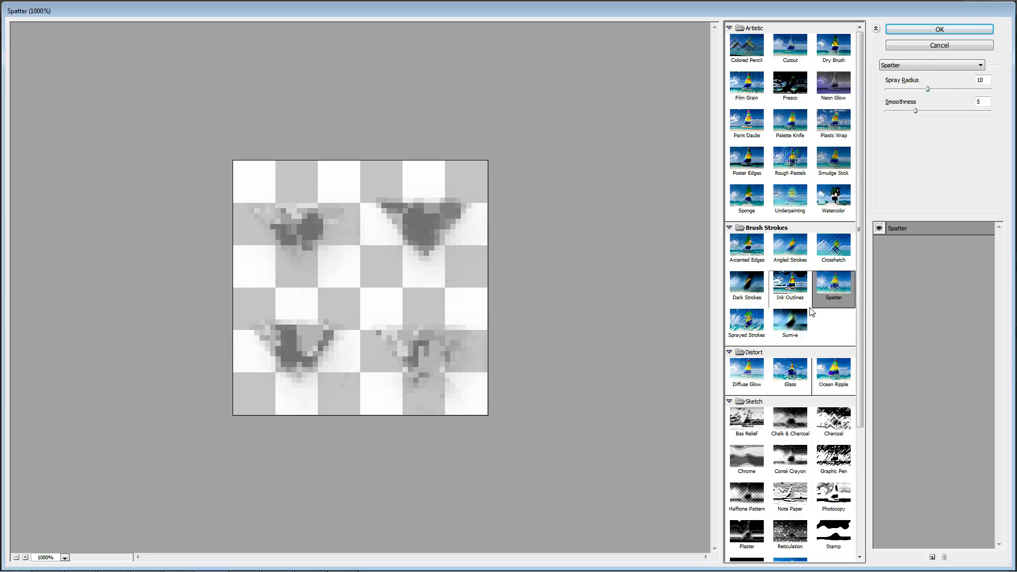
click(829, 254)
Step: Compare the Artistic filters Rough Pastels, Palette Knife, Neon Glow, Cutout, Dry Brush and Colored Pencil on the arrows
click(794, 171)
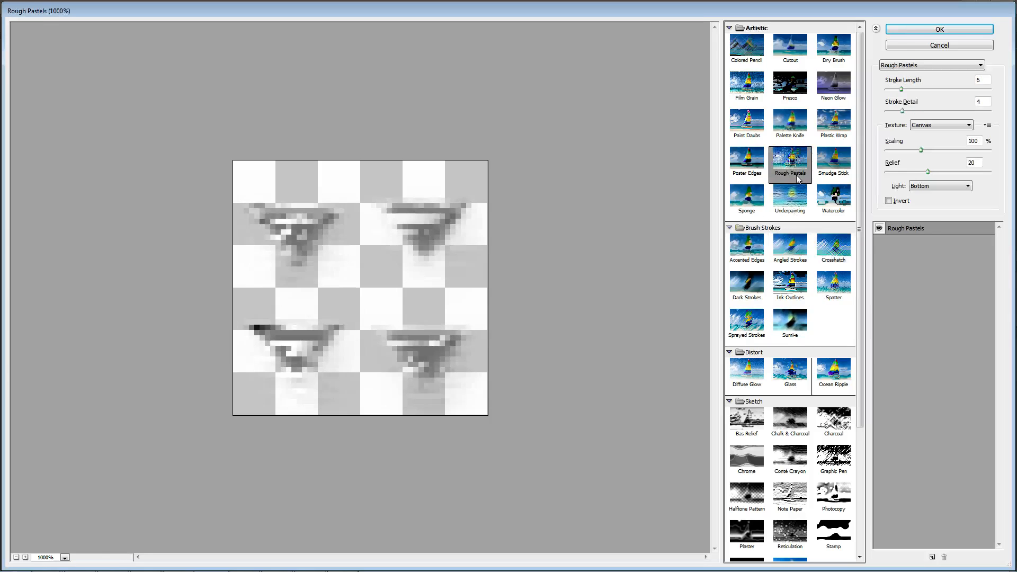
click(791, 121)
click(824, 96)
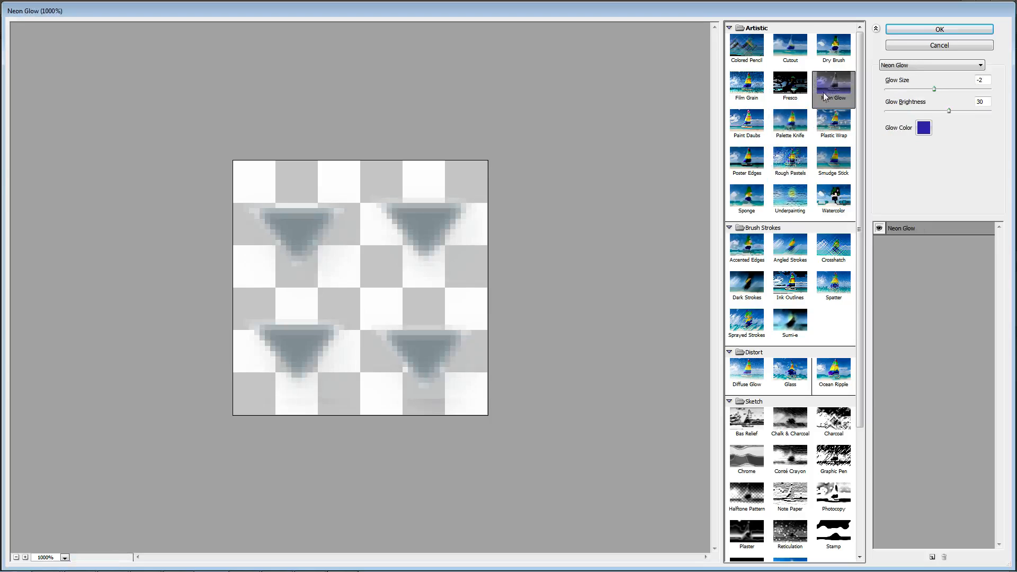
click(797, 53)
click(827, 56)
click(747, 48)
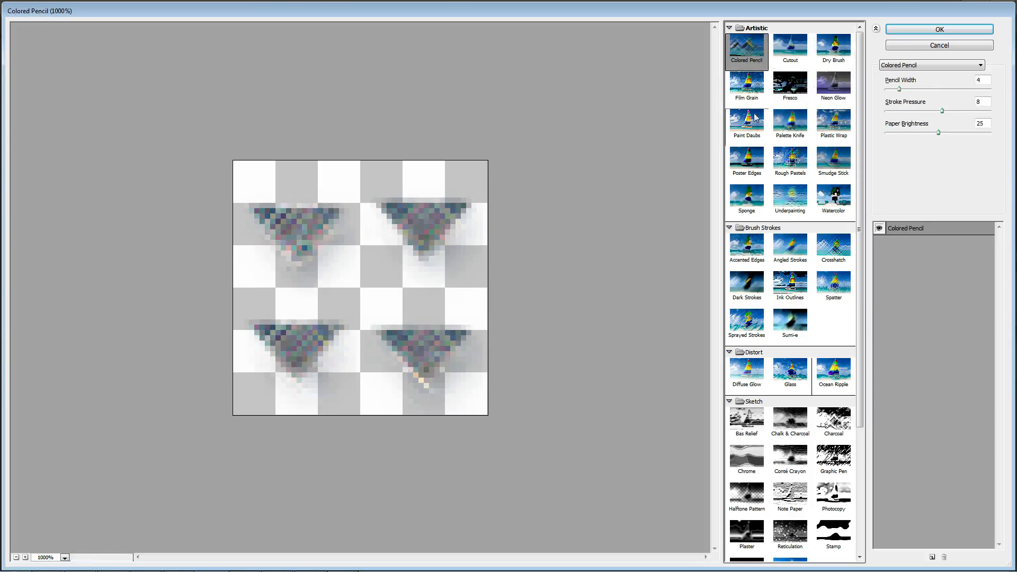
Step: Compare the Sponge, Sprayed Strokes, Ink Outlines, Spatter and Glass filters on the arrows
click(747, 199)
click(758, 333)
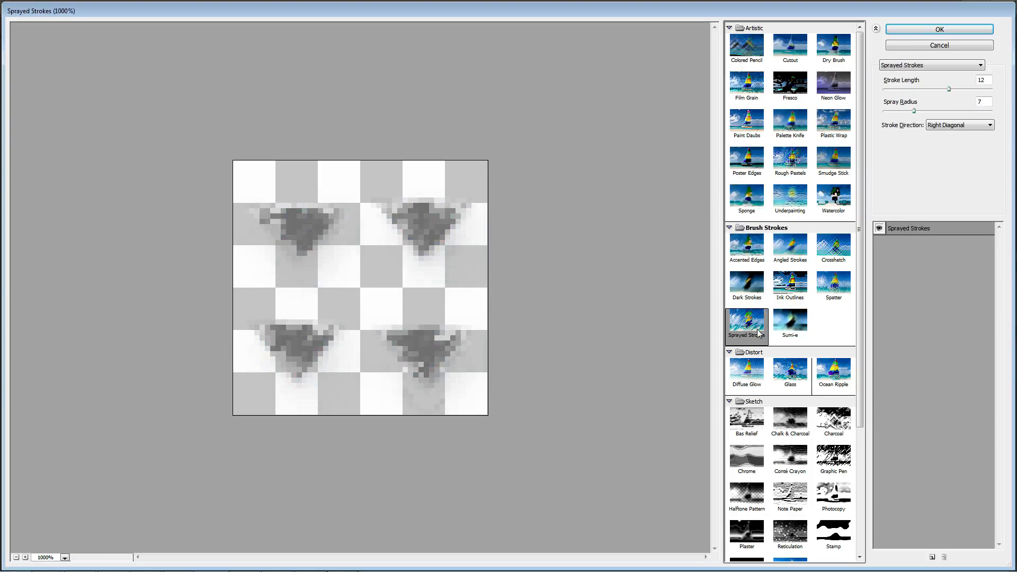
click(789, 284)
click(817, 279)
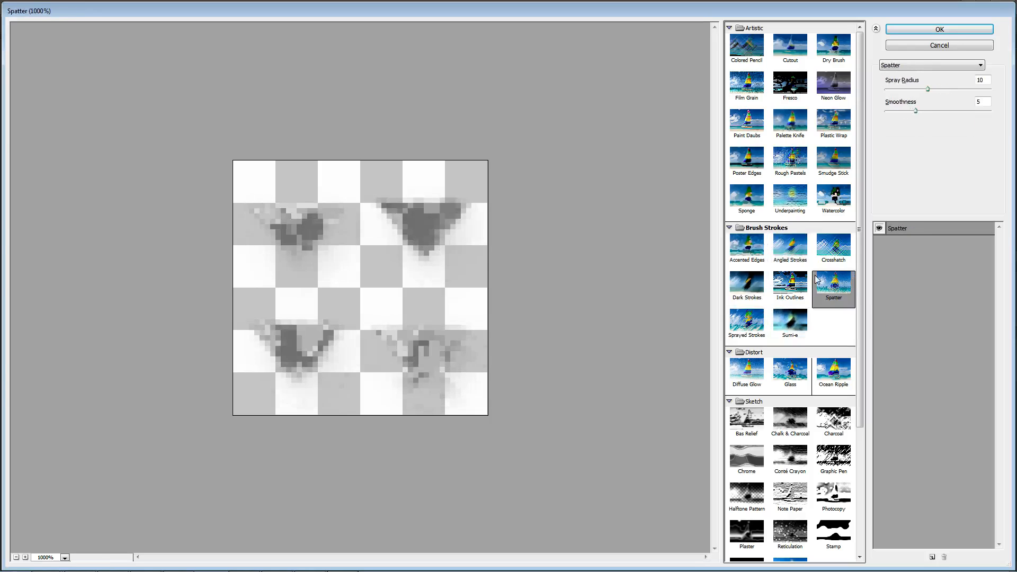
click(792, 373)
Step: Apply the Bas Relief filter to the arrows with Detail 13, Smoothness 3 and Light set to Bottom
click(757, 421)
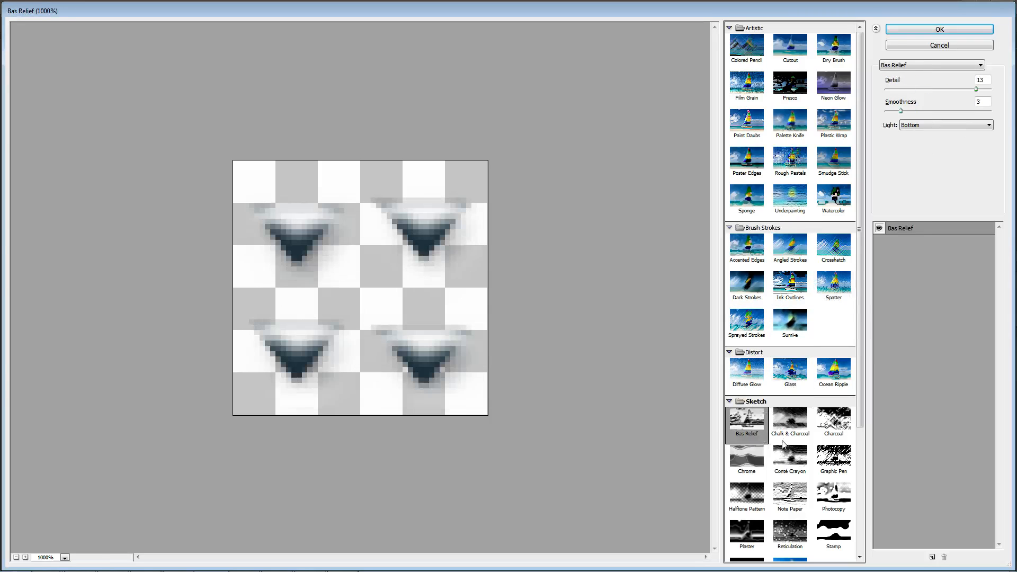
scroll(726, 248, down, 1)
click(939, 29)
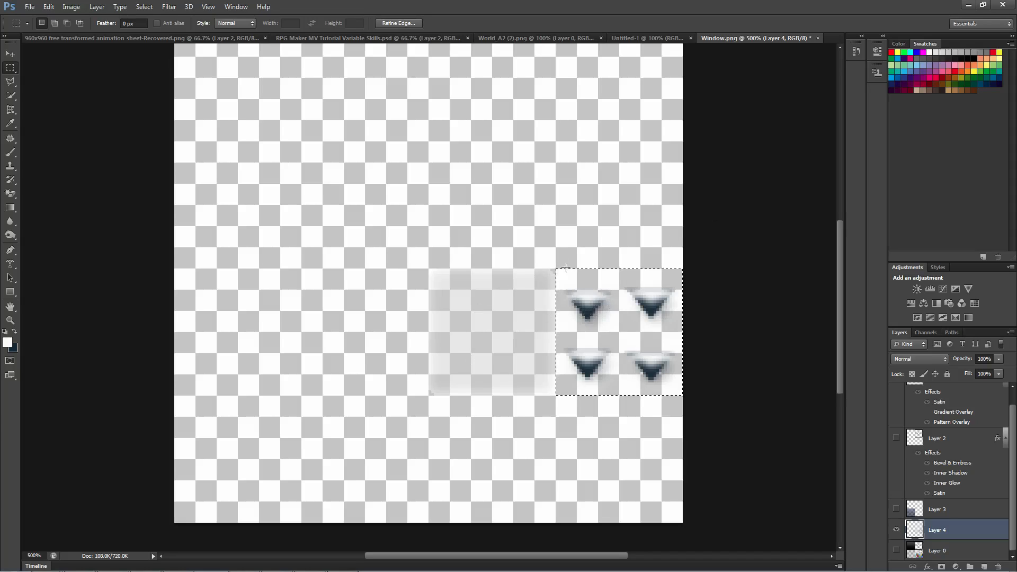
Step: Make Layer 3, Layer 0, Layer 2 and Layer 1 visible again and clear the selection around the arrows
click(896, 509)
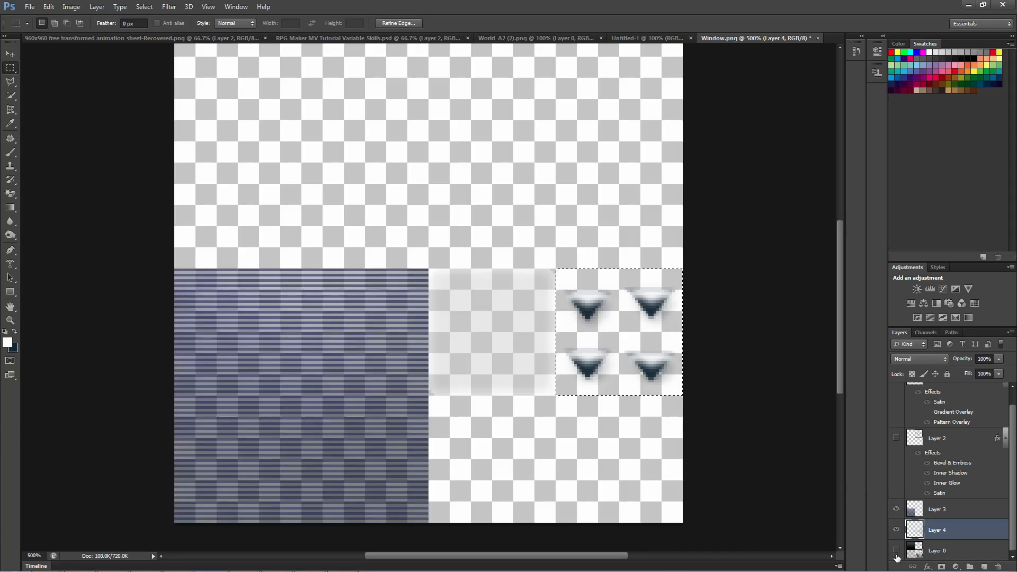
click(896, 549)
click(895, 440)
scroll(896, 441, up, 1)
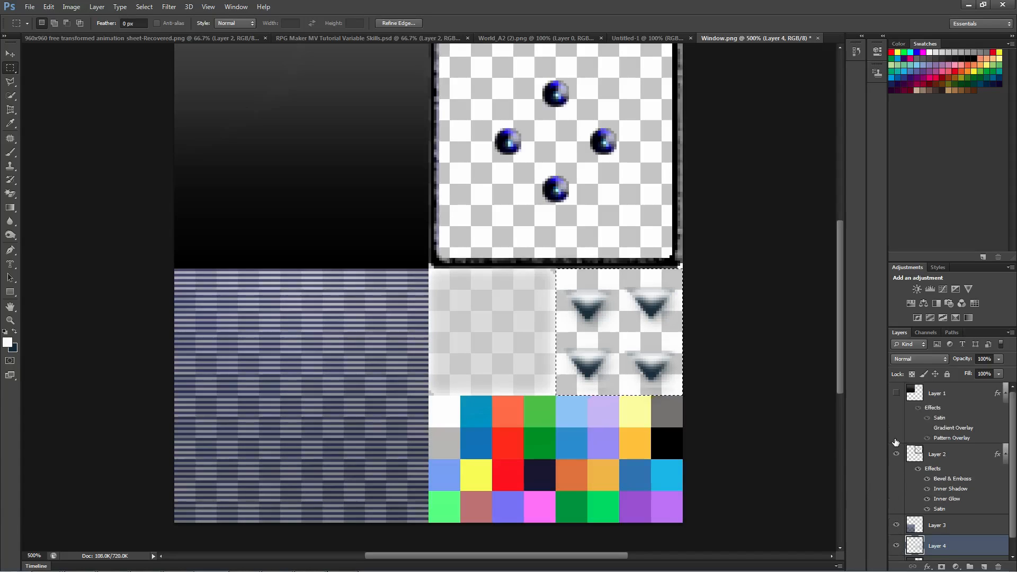
click(896, 393)
scroll(991, 459, down, 1)
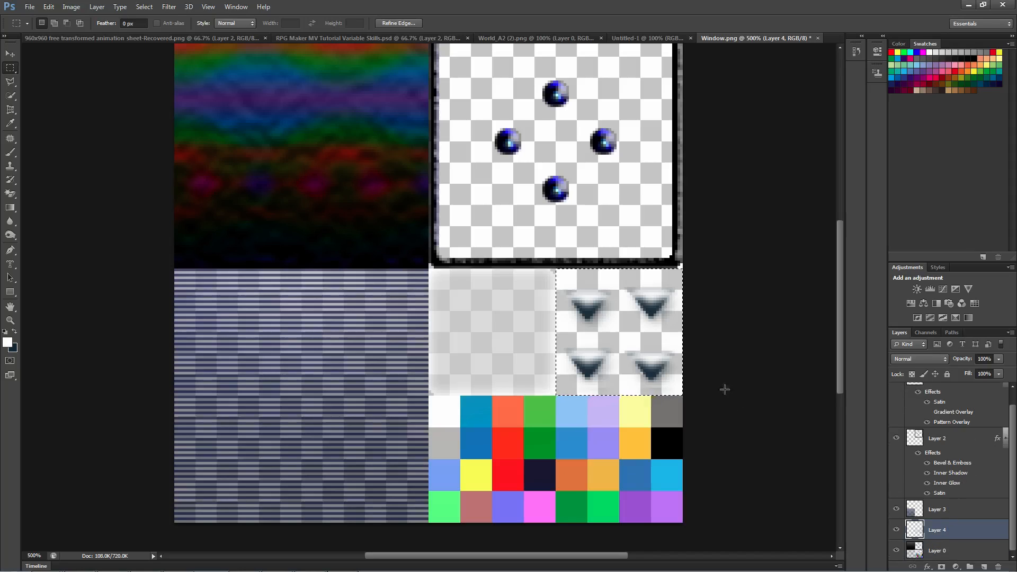
click(481, 319)
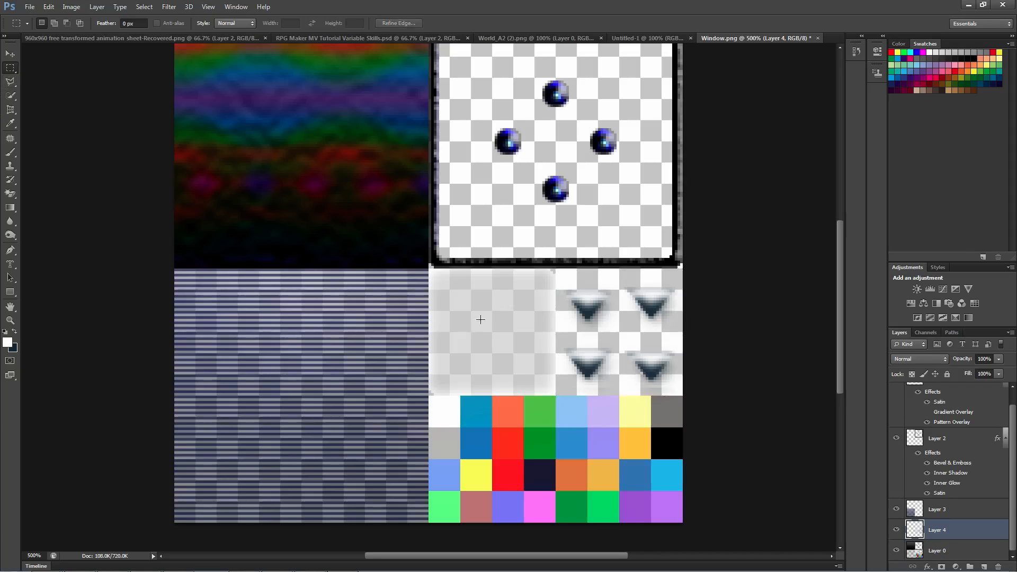
scroll(609, 265, up, 2)
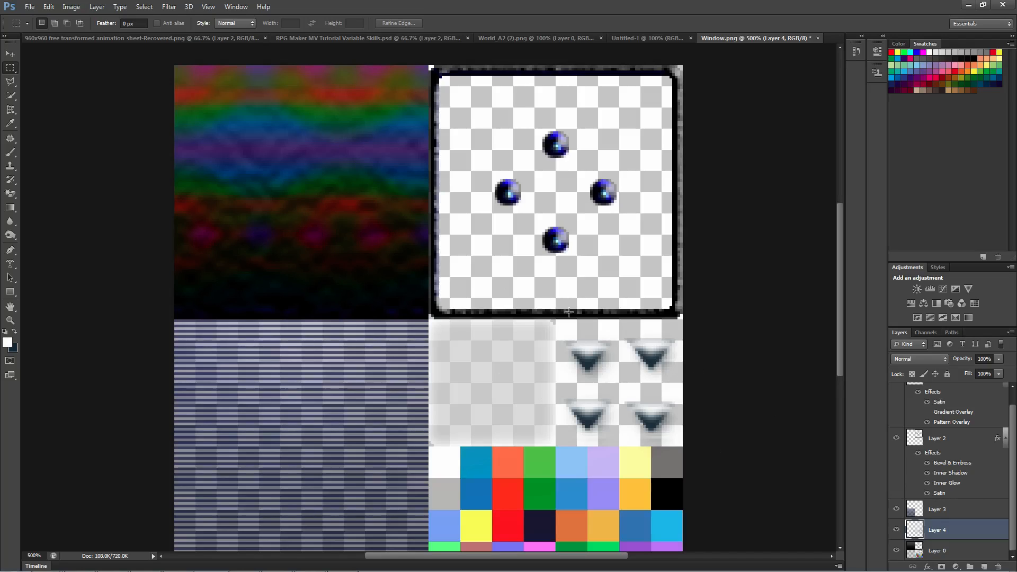
scroll(980, 522, up, 1)
Step: Select Layer 0 and toggle its visibility repeatedly to examine which windowskin parts it contains, leaving it visible
click(942, 393)
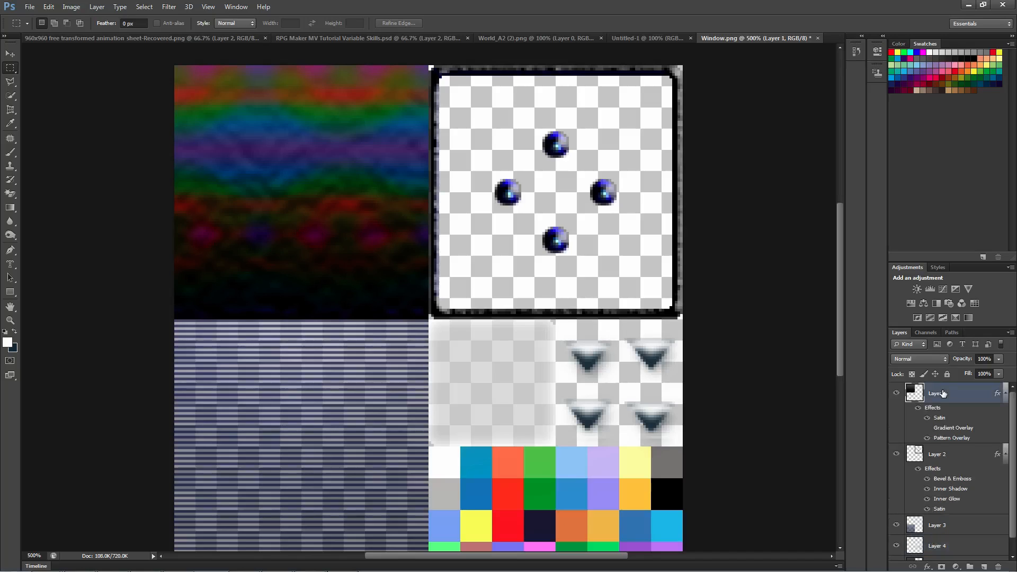
scroll(1002, 506, down, 1)
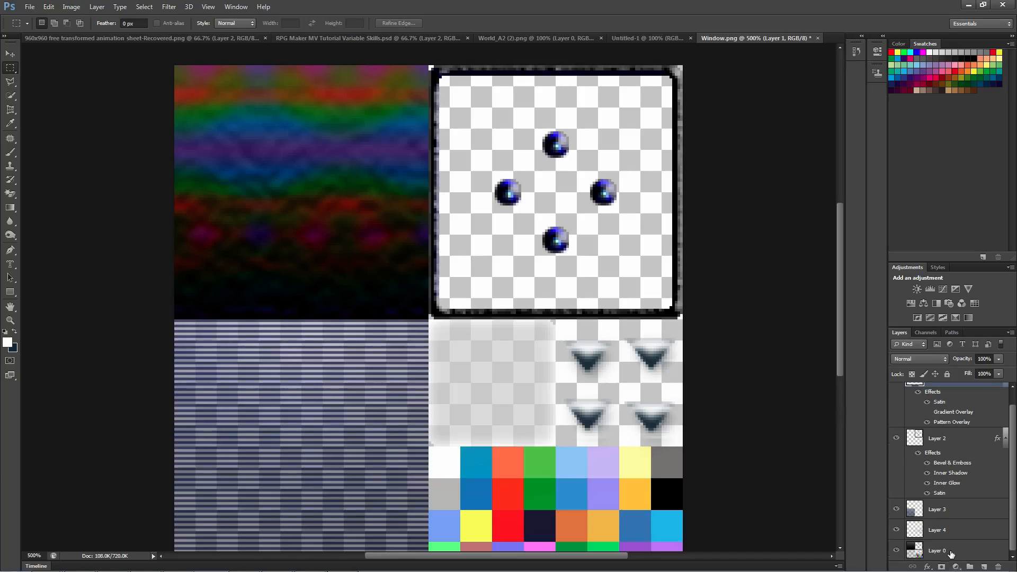
click(948, 552)
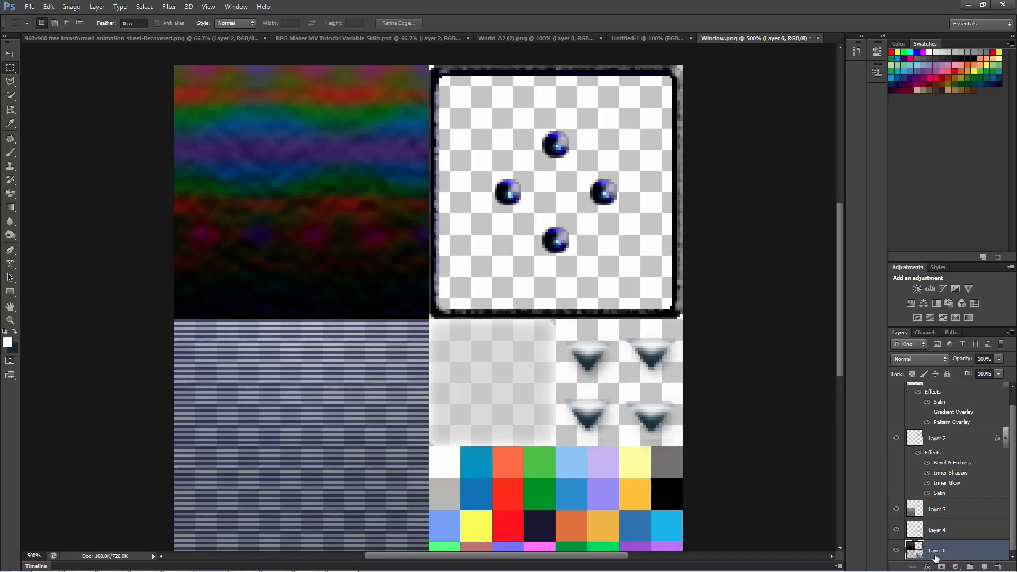
scroll(812, 479, down, 3)
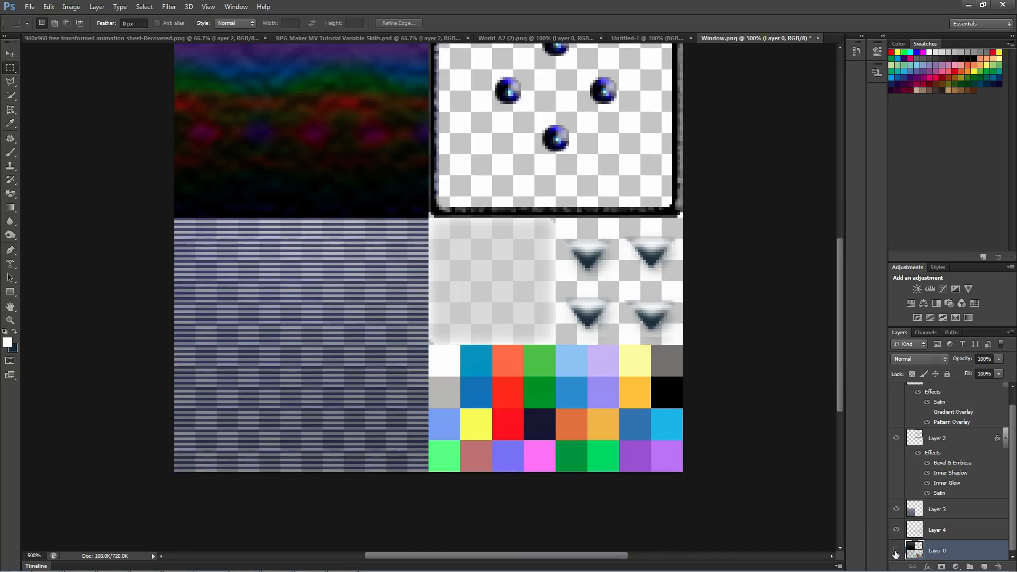
click(896, 553)
scroll(863, 516, up, 3)
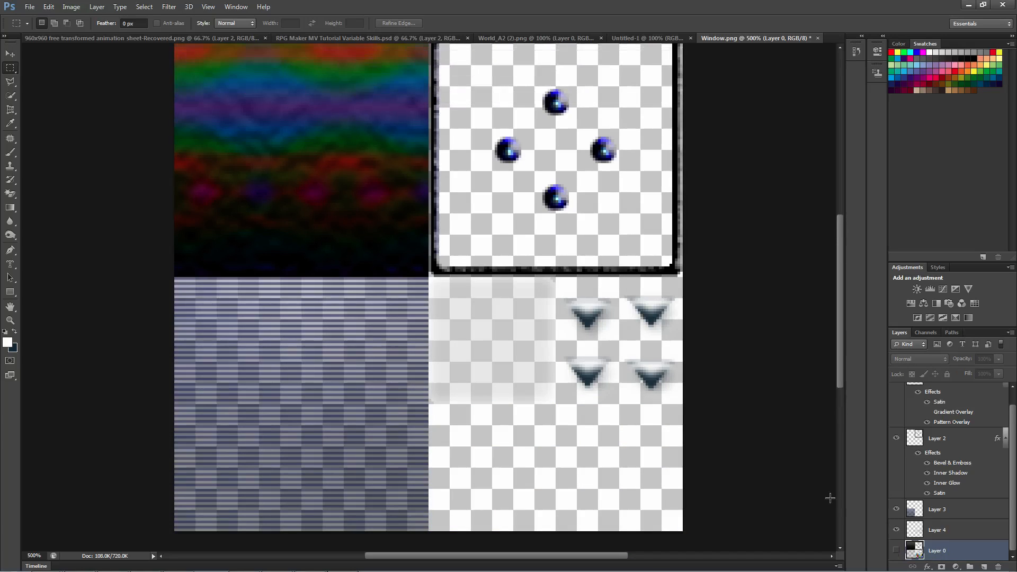
click(896, 551)
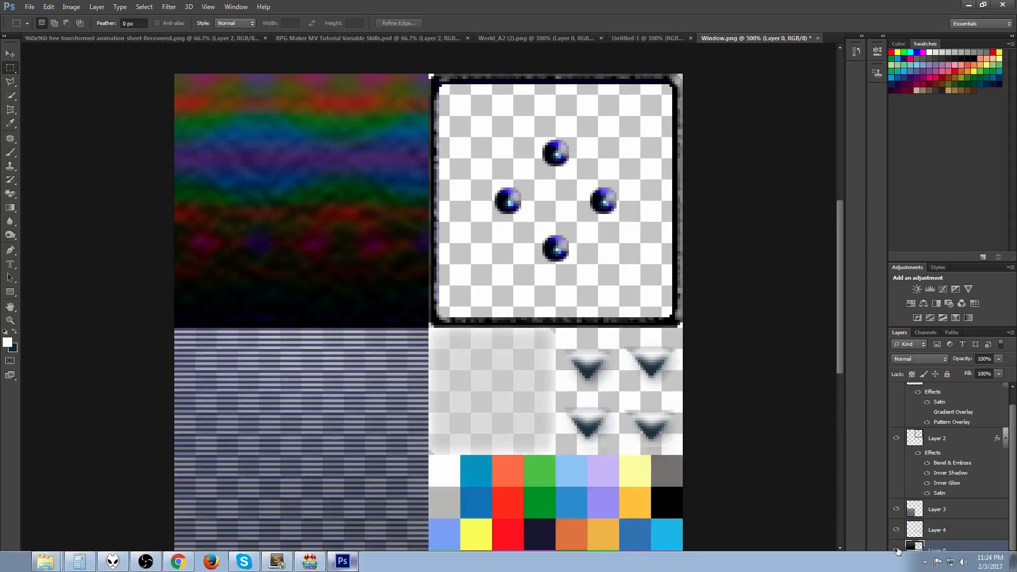
click(896, 551)
click(897, 551)
click(897, 551)
click(896, 551)
click(896, 551)
click(896, 551)
click(896, 551)
click(897, 550)
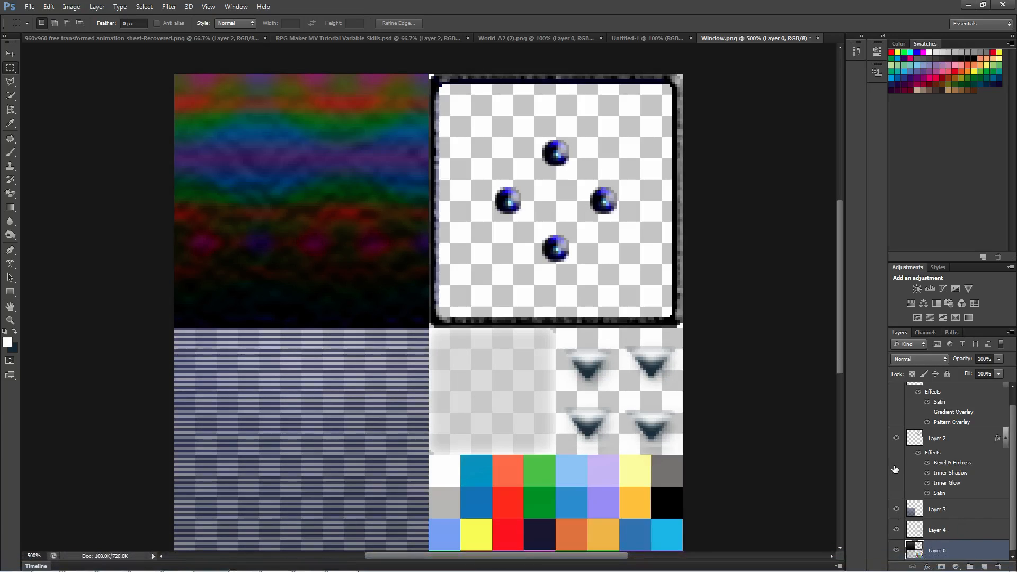
click(896, 551)
click(896, 551)
Step: Add a Vibrance adjustment layer above Layer 0 with Vibrance +44 and Saturation +45
click(968, 289)
drag(787, 108, 815, 88)
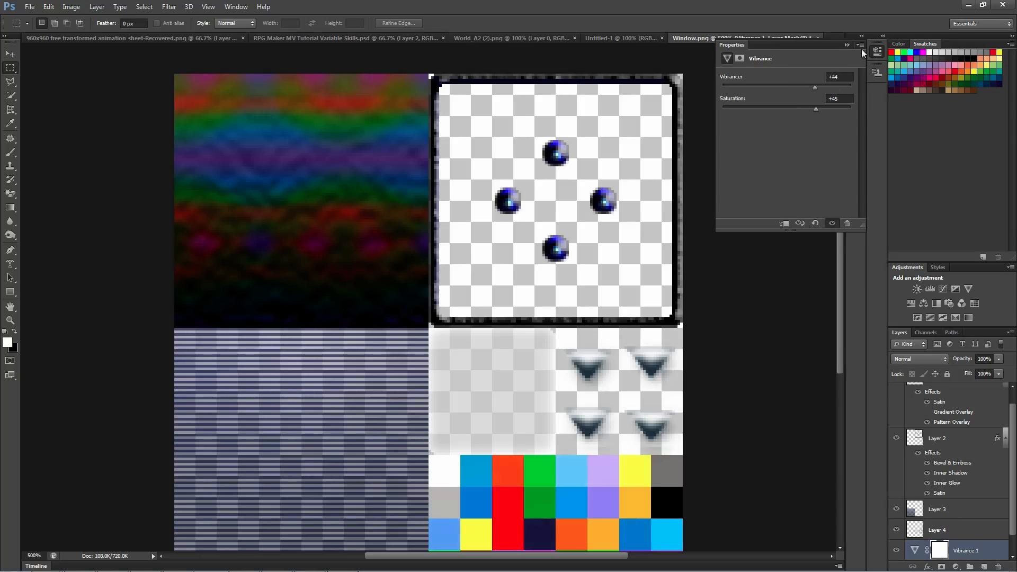
click(846, 44)
scroll(931, 533, down, 1)
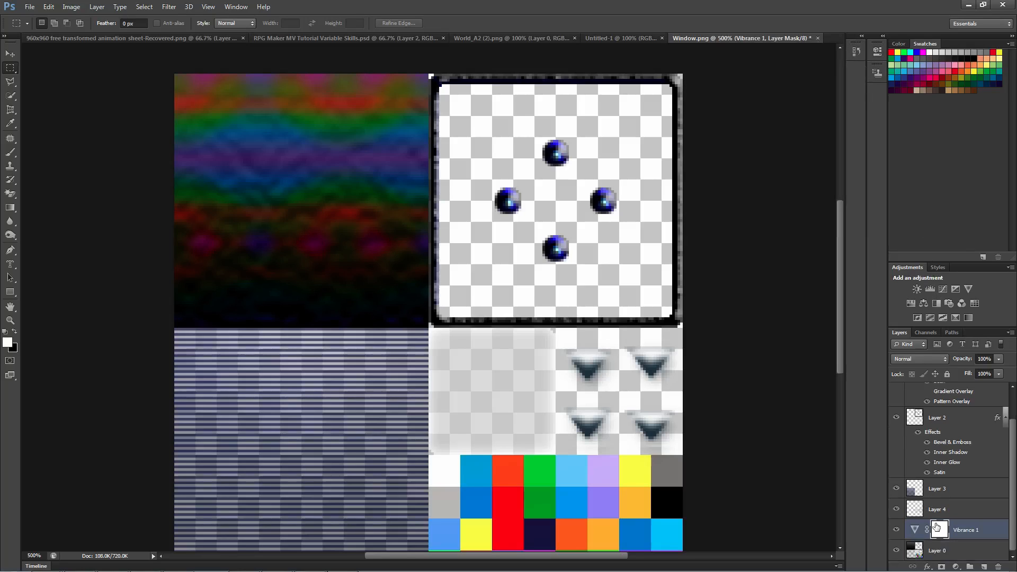
Step: Add a Hue/Saturation adjustment layer directly above Layer 0 with Saturation +52 and Lightness +12
click(936, 554)
click(911, 303)
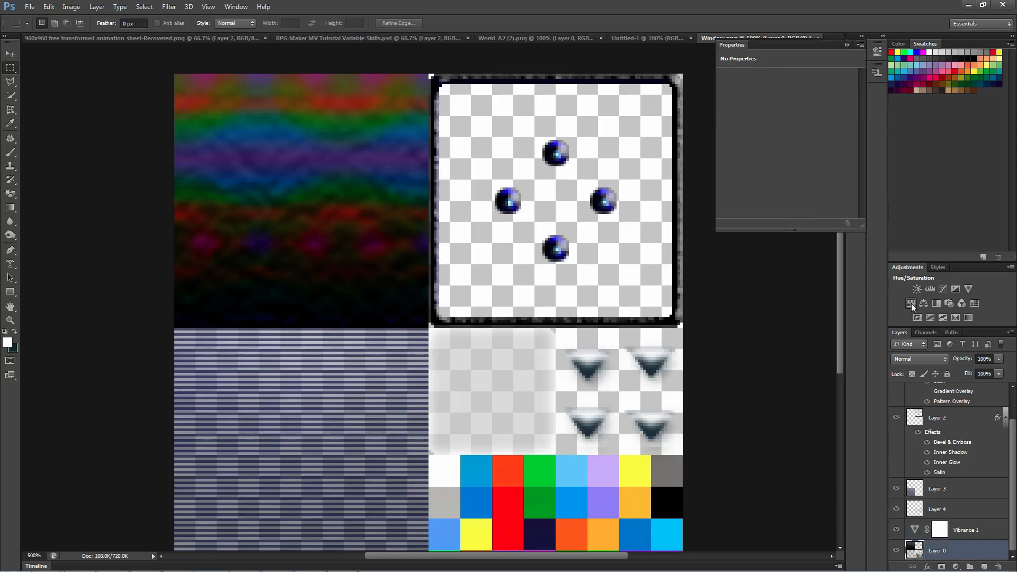
drag(789, 158, 787, 117)
click(791, 139)
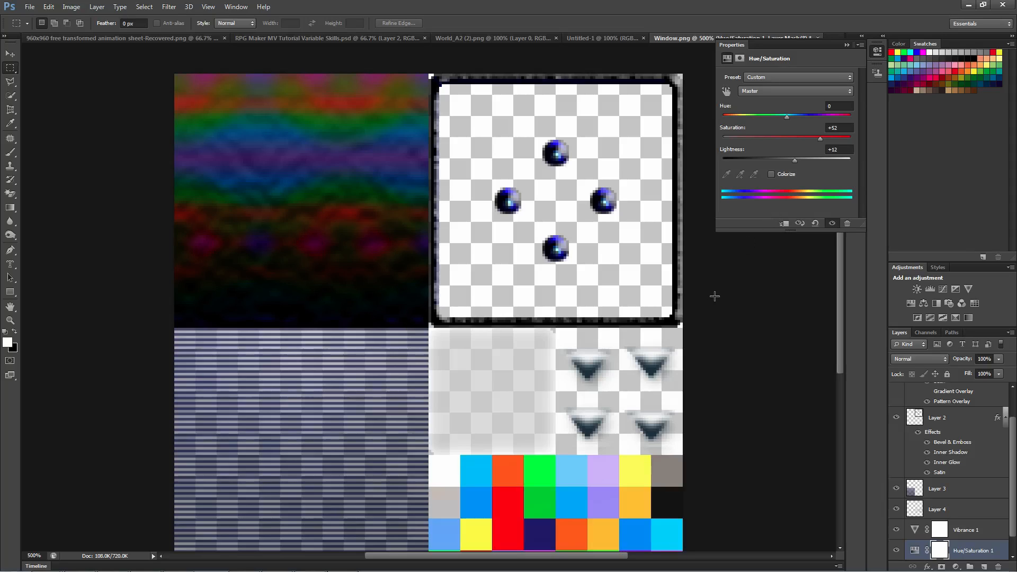
click(848, 45)
scroll(761, 352, down, 4)
scroll(495, 243, up, 4)
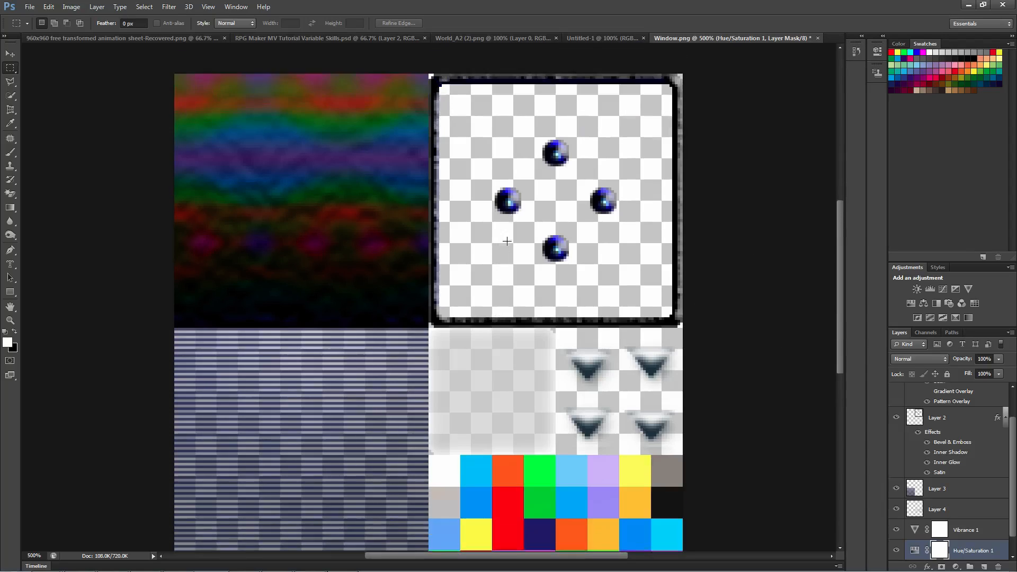
scroll(476, 238, down, 1)
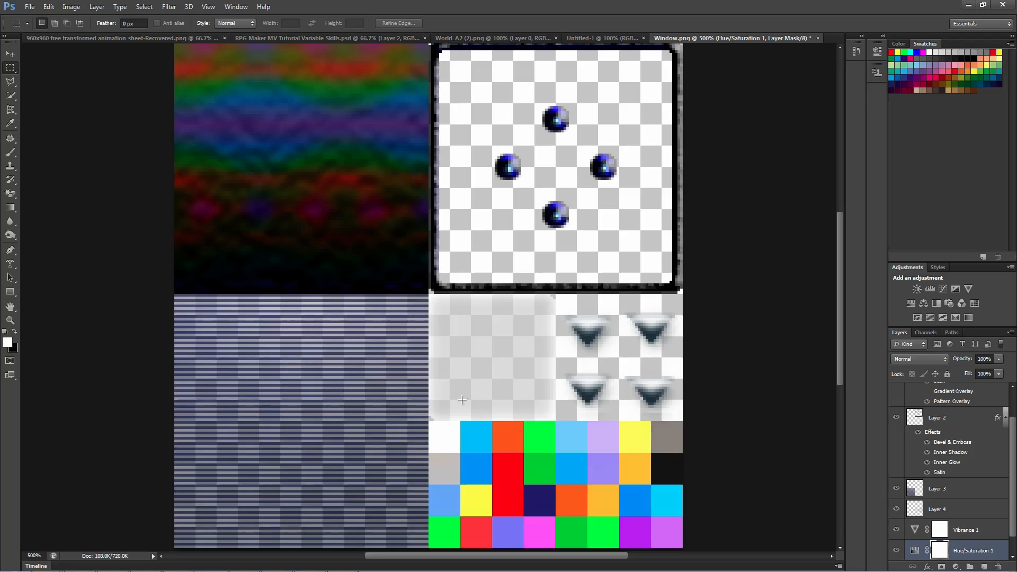
Step: Save a PNG copy of the windowskin as Window3.png in the project's system folder, replacing the existing file
click(30, 6)
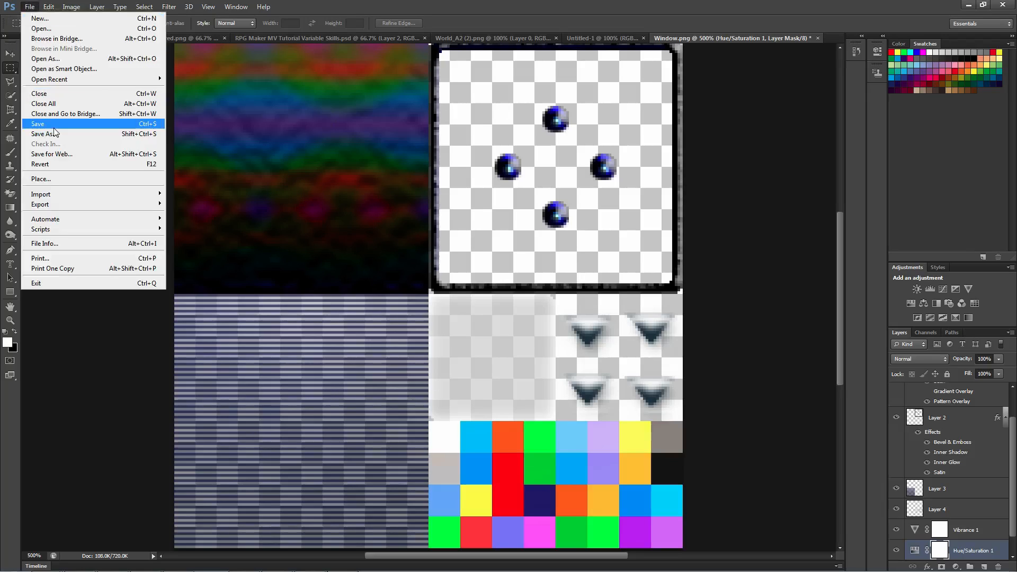
click(55, 132)
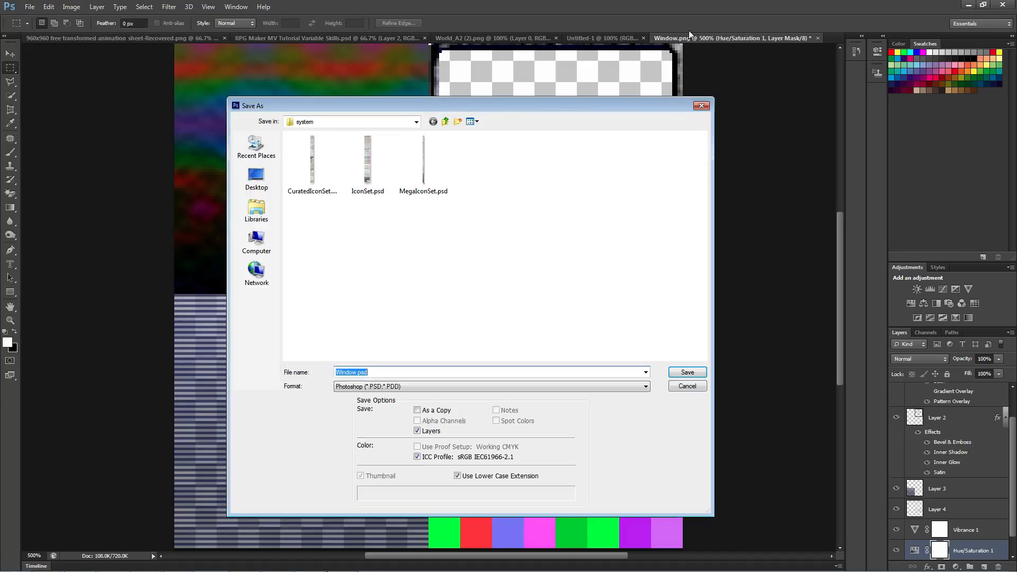
click(382, 386)
click(374, 514)
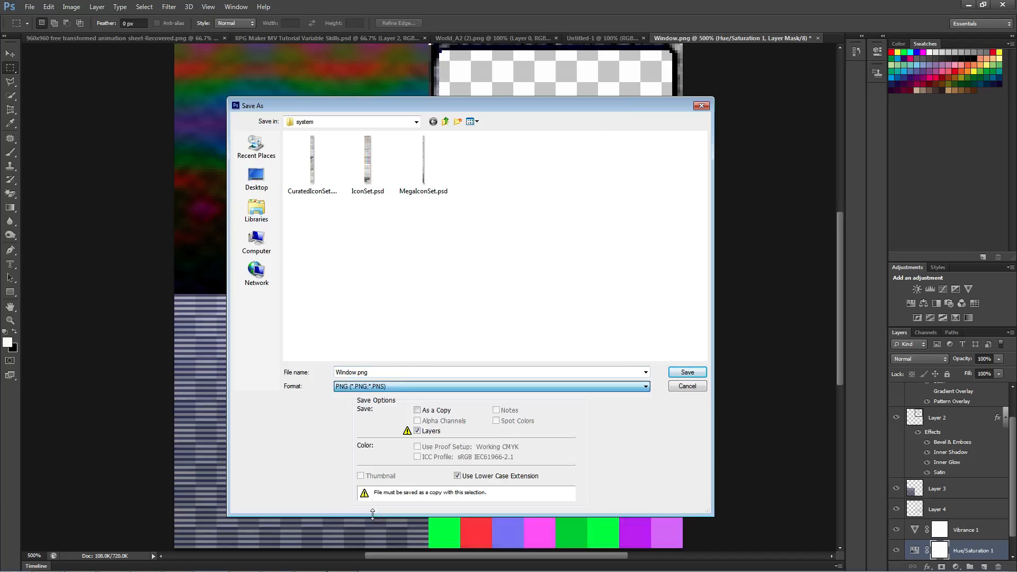
click(356, 373)
click(357, 372)
text(3)
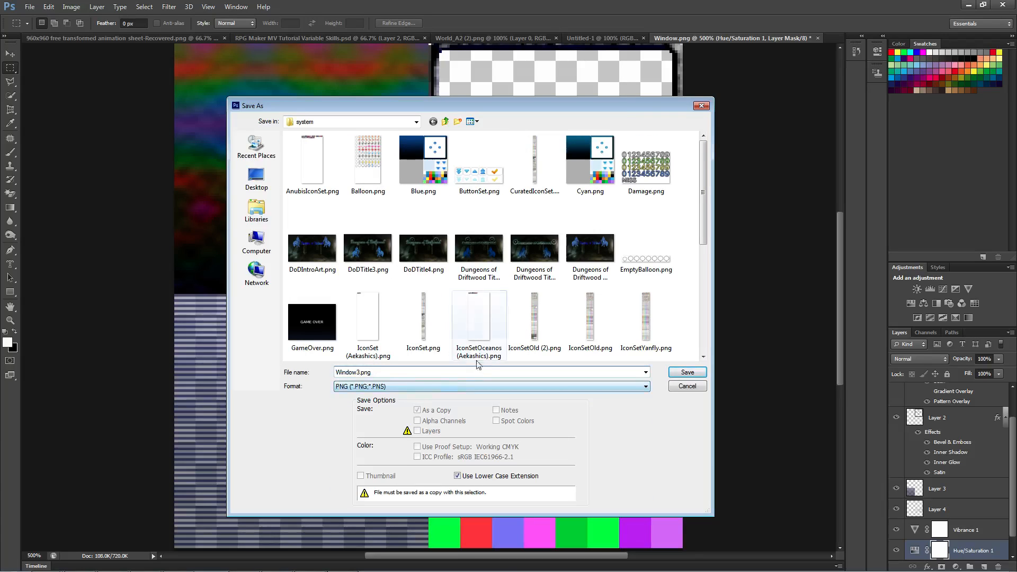
click(416, 122)
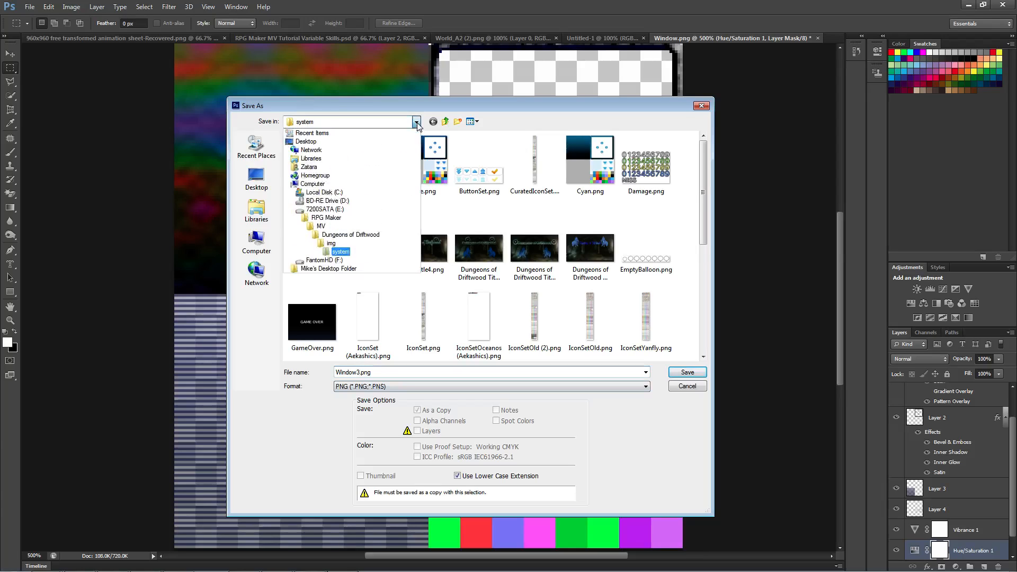
click(416, 122)
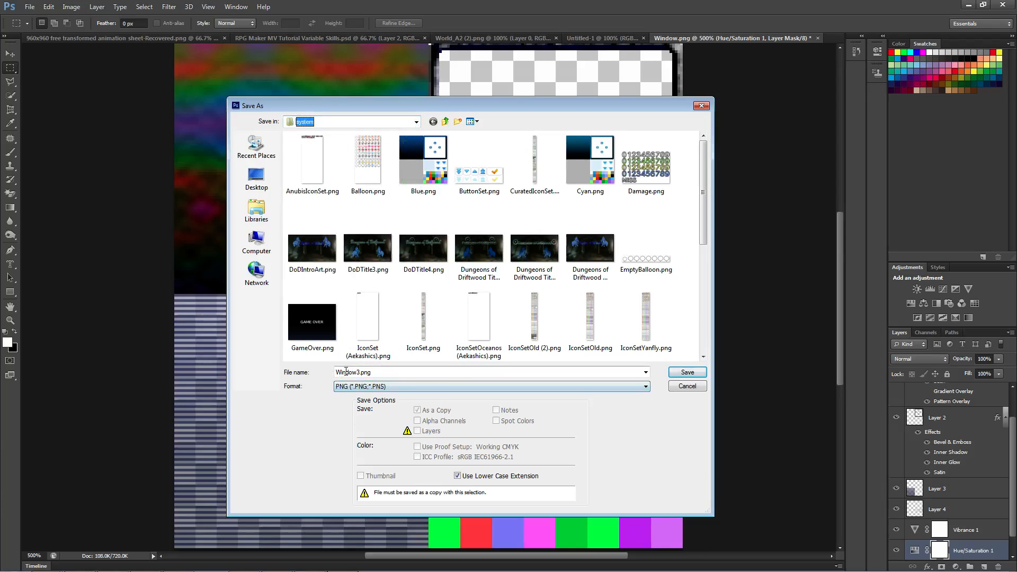
click(685, 372)
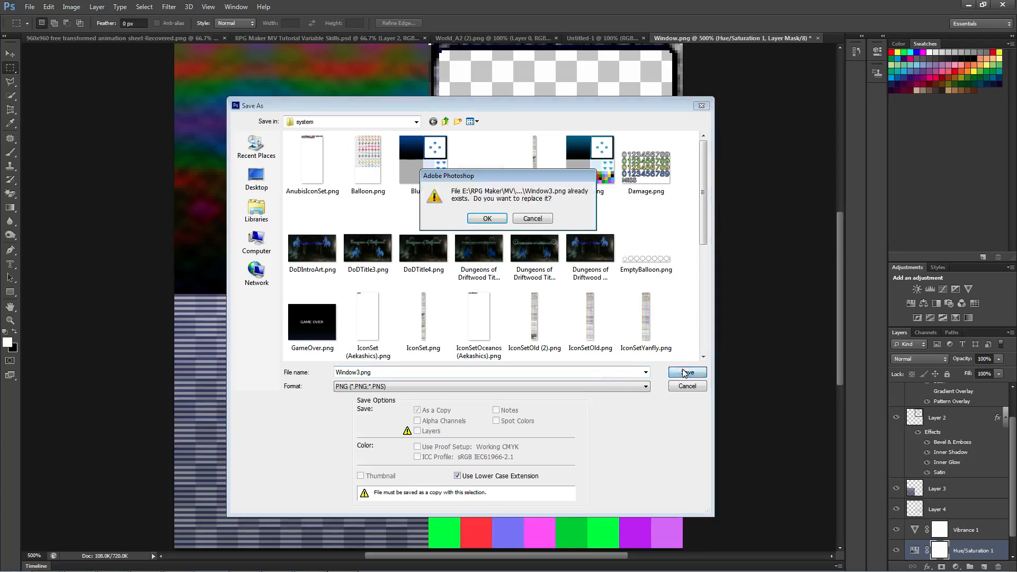
click(495, 223)
click(548, 197)
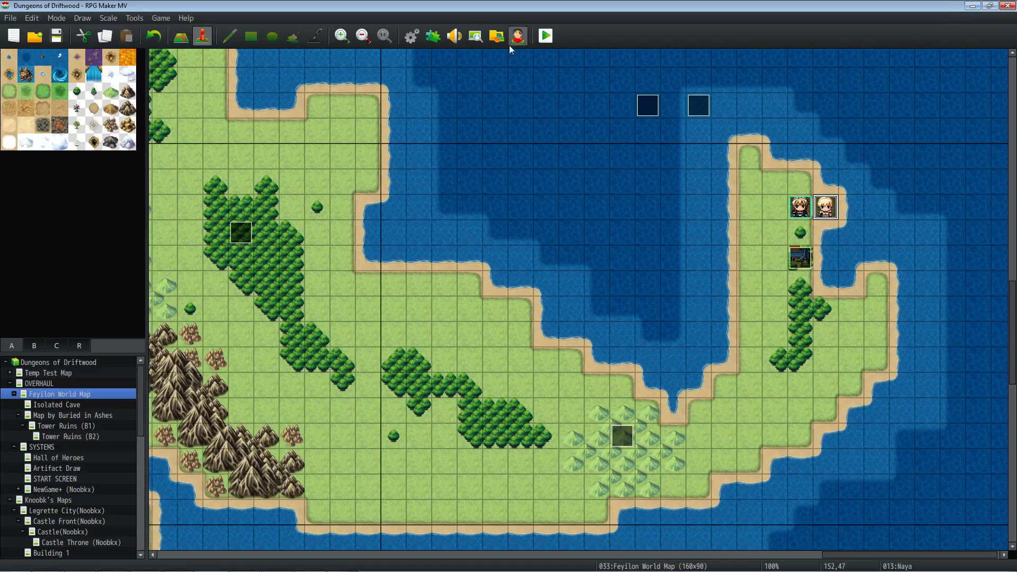
Step: In RPG Maker MV, check the Message Windowskin parameter of the GALV_MessageStyles plugin
click(432, 37)
scroll(704, 195, down, 3)
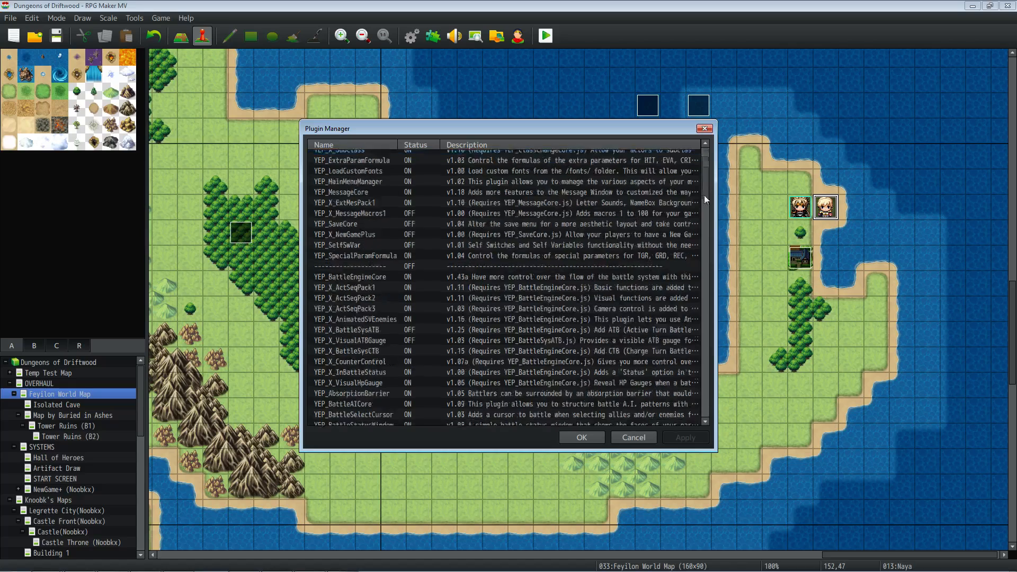
drag(704, 196, 704, 402)
double_click(358, 325)
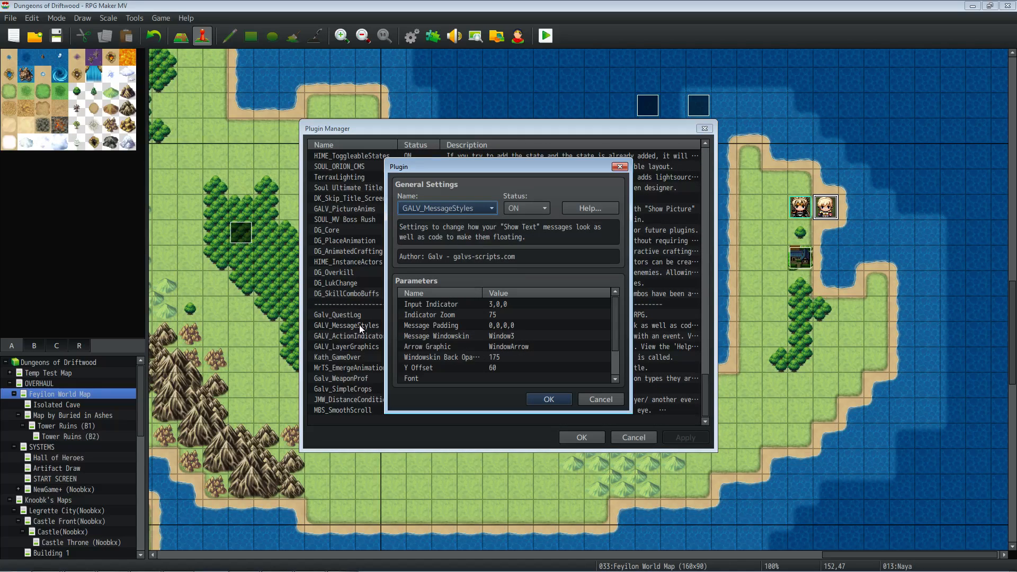
click(503, 335)
click(548, 398)
click(577, 437)
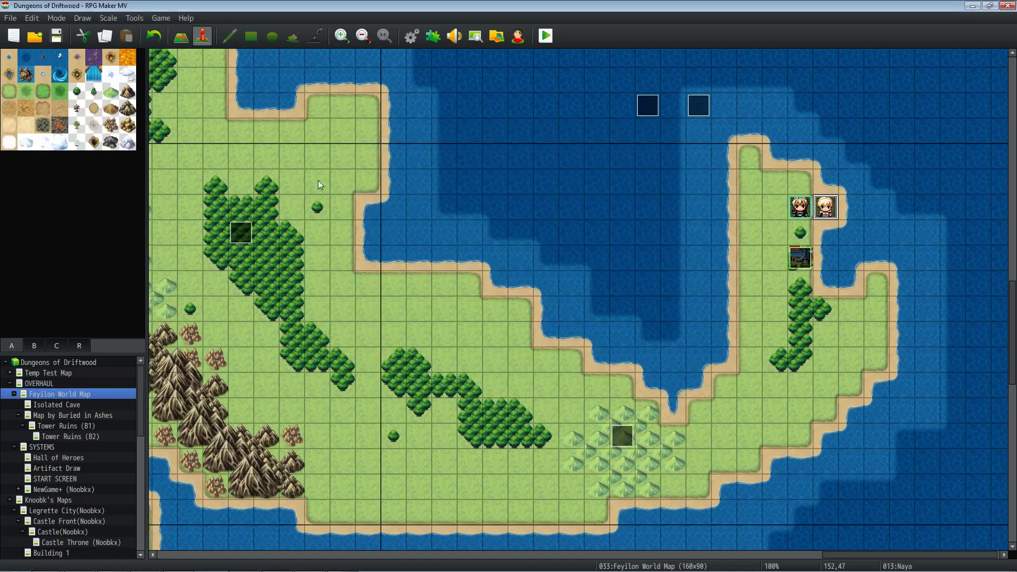
Step: Save the project, playtest the new windowskin by advancing through the game's messages, and close the playtest
click(56, 35)
click(546, 36)
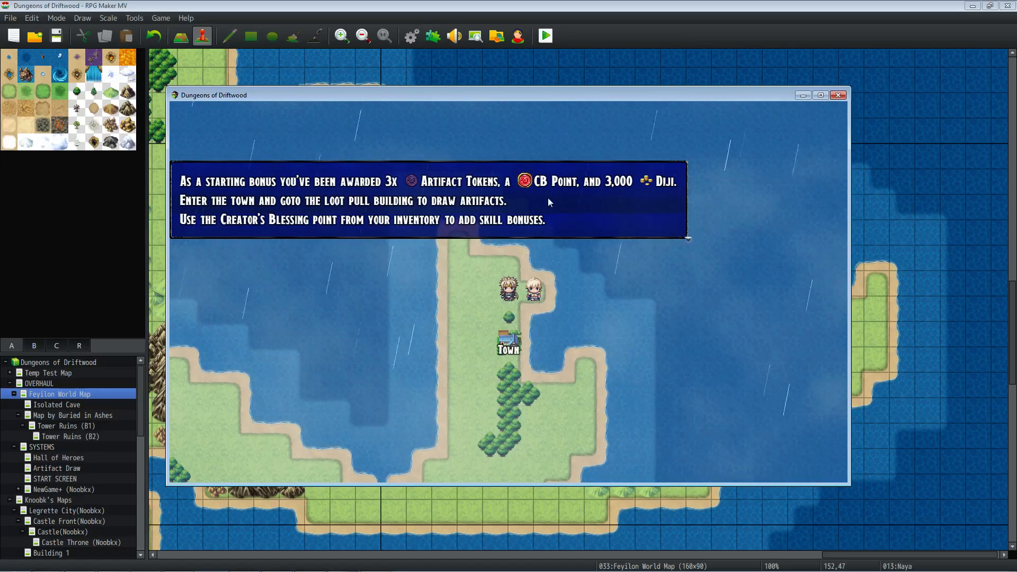
click(480, 219)
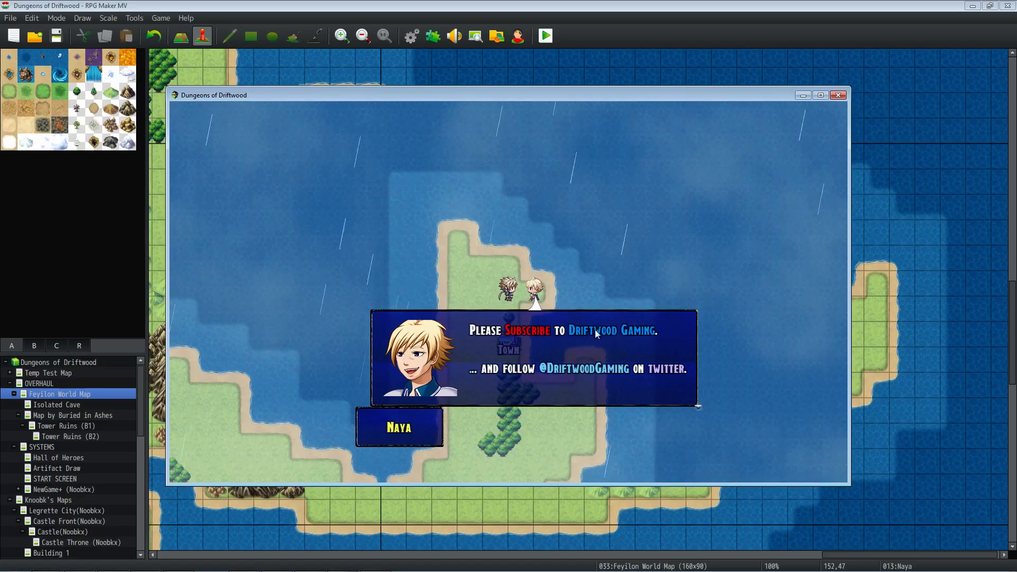
click(453, 352)
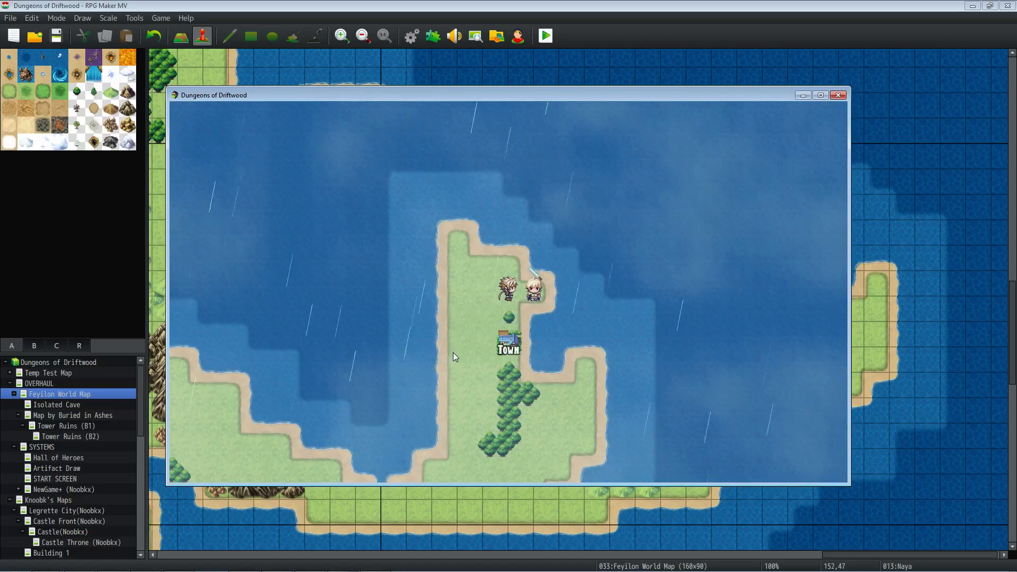
click(838, 95)
Step: Switch back to Photoshop and set the opacity of Layer 3, the striped overlay, to 50%
click(343, 568)
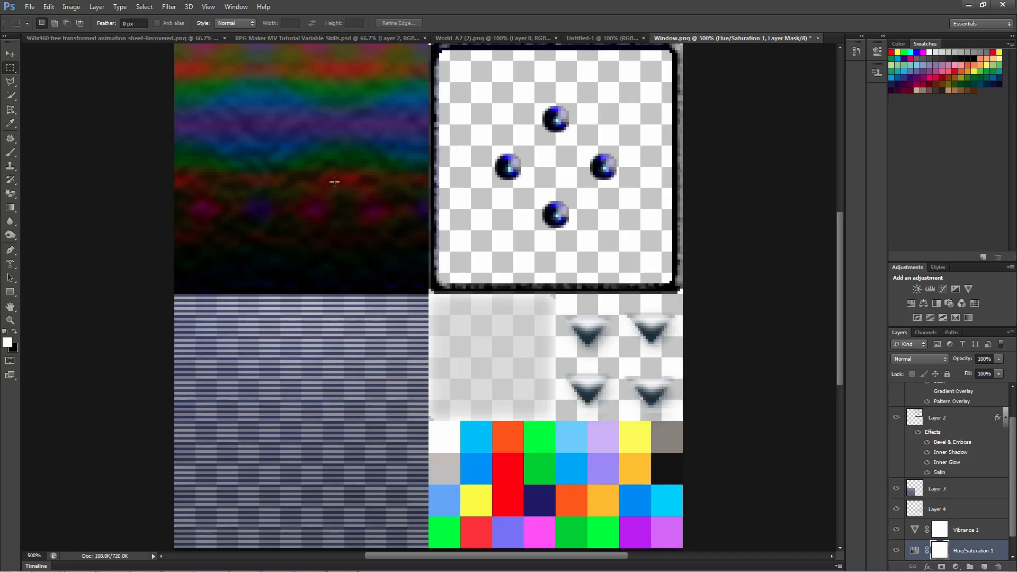
click(928, 495)
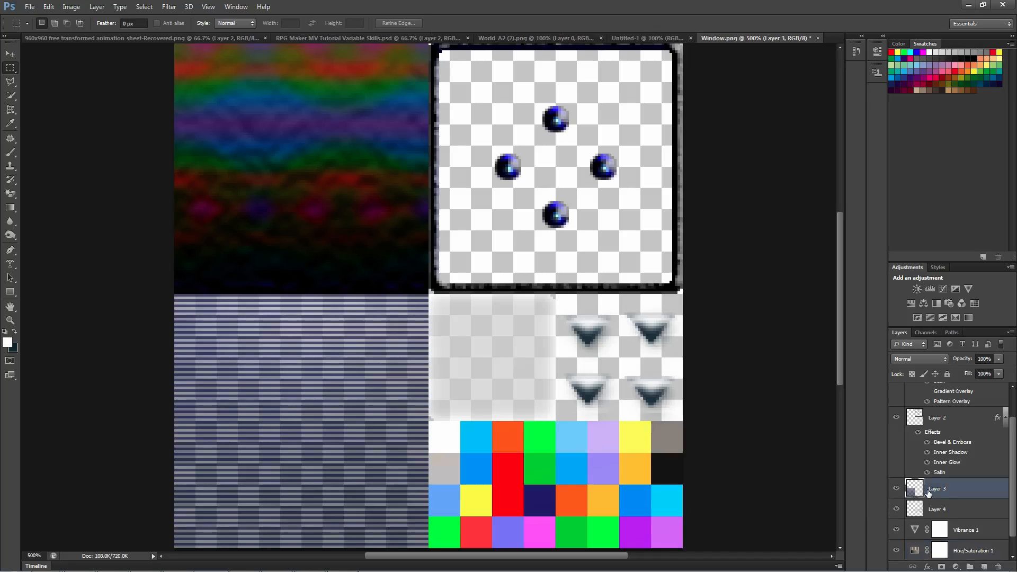
click(977, 358)
text(50)
key(Return)
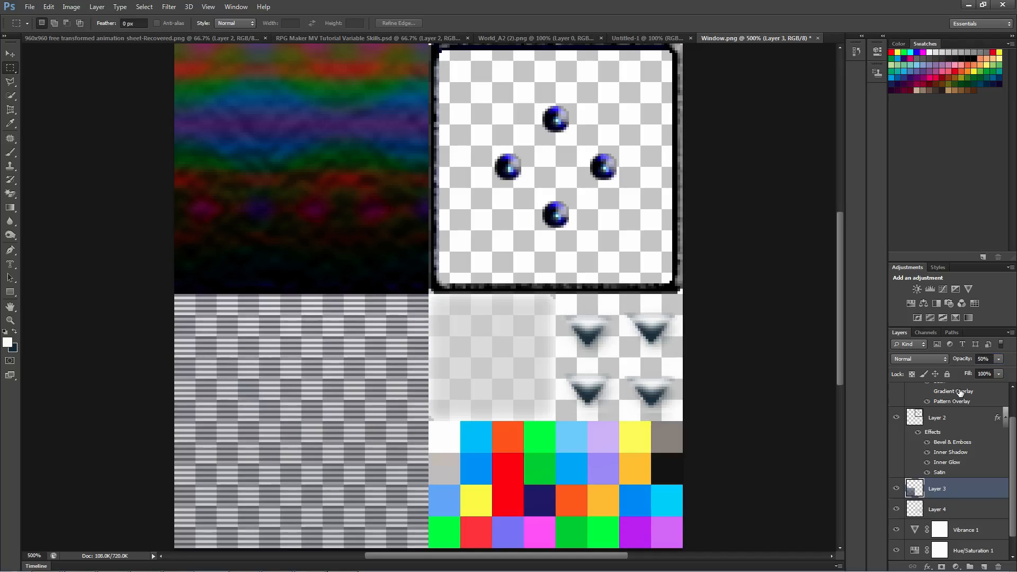
Step: Marquee-select the striped overlay quadrant on Layer 0 and erase its grey fill with the Magic Eraser at tolerance 1
scroll(1012, 459, down, 2)
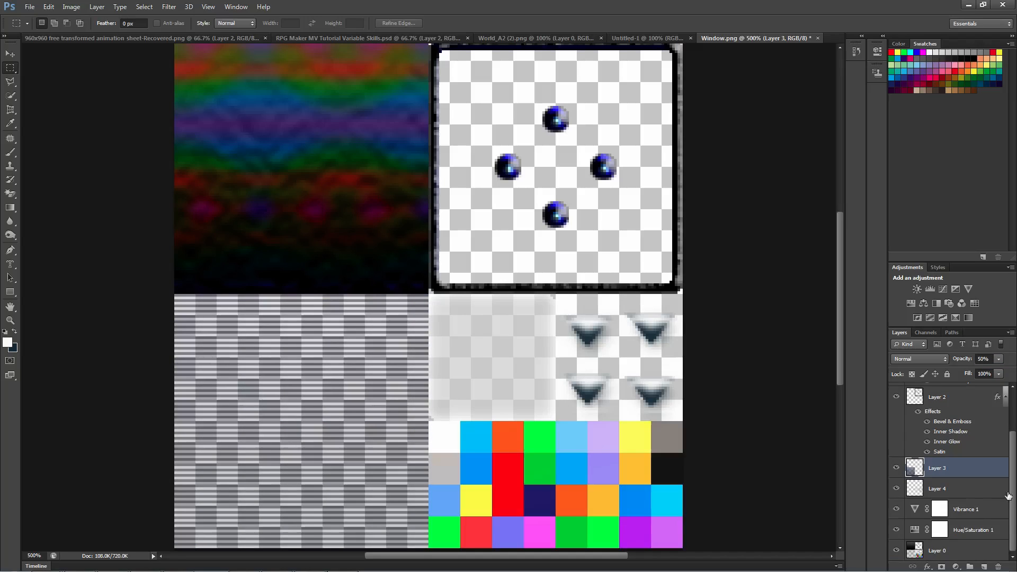
click(936, 555)
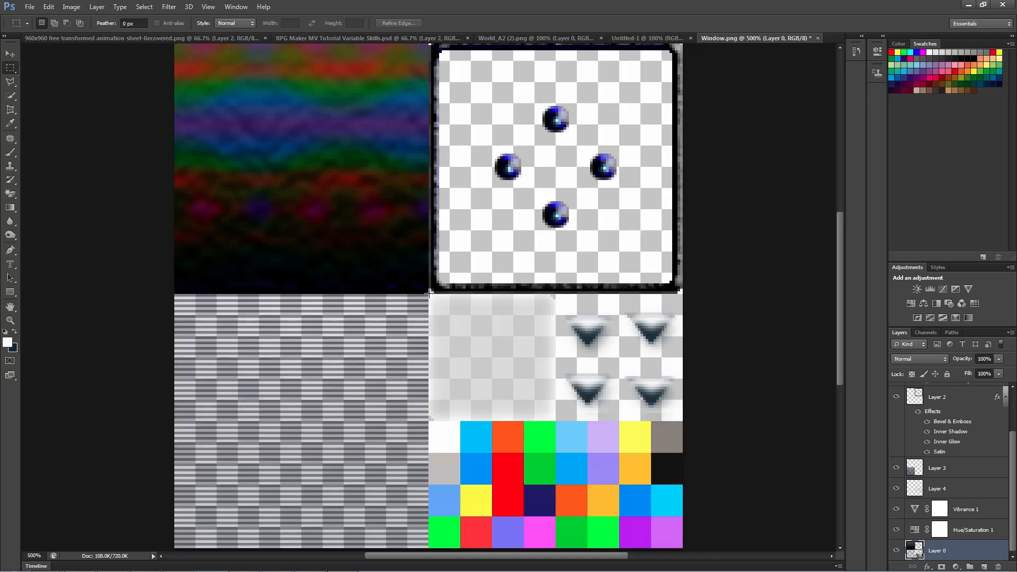
drag(429, 293, 415, 320)
click(449, 296)
mouse_move(174, 292)
mouse_down()
mouse_move(177, 309)
mouse_move(184, 303)
mouse_up()
click(152, 300)
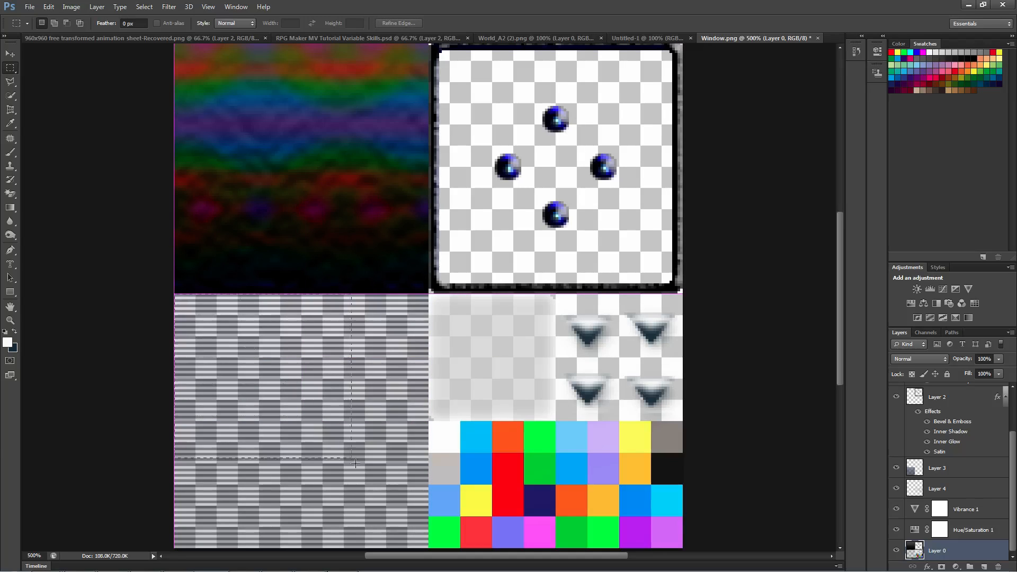
drag(420, 542, 428, 547)
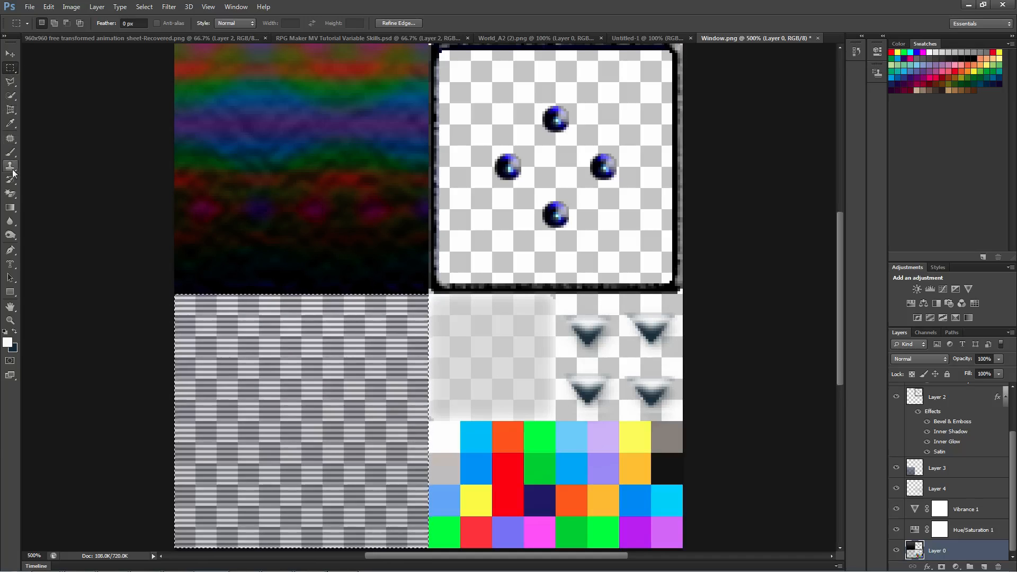
click(10, 193)
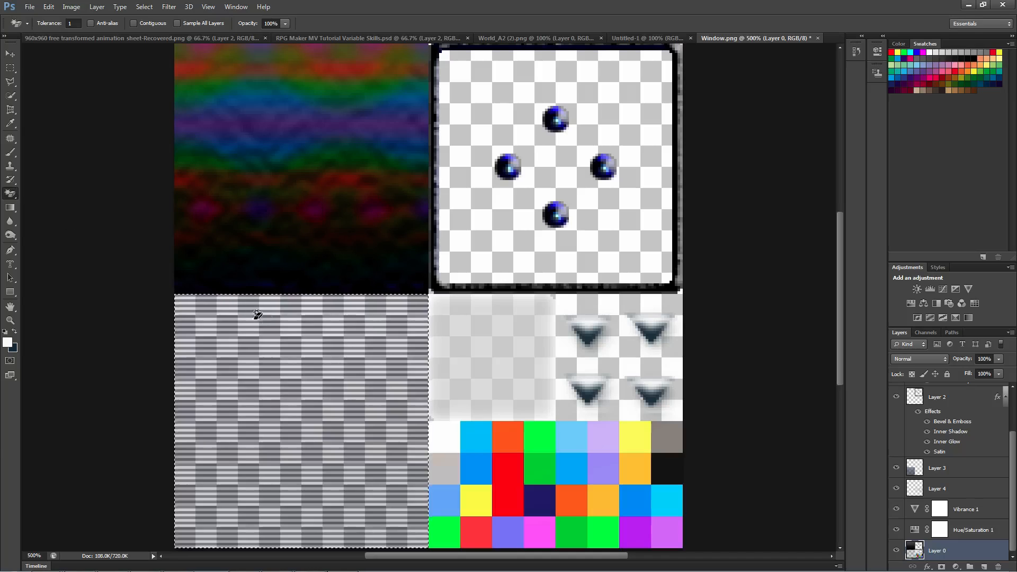
click(271, 339)
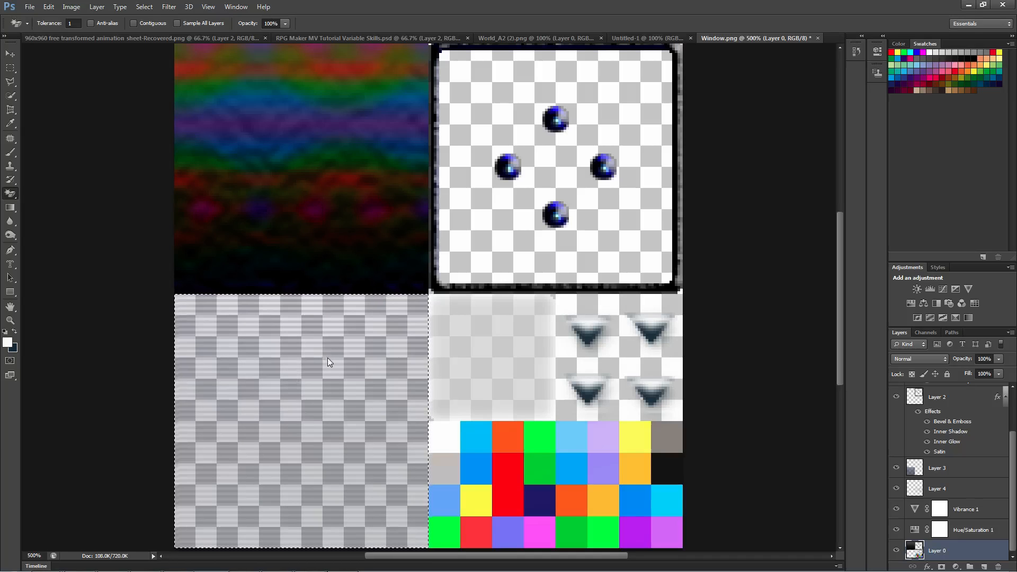
Step: Set the Magic Eraser tolerance to 10, deselect the overlay quadrant and make Layer 3 active with the marquee tool ready
click(69, 23)
text(10)
key(Return)
click(944, 470)
key(ctrl+d)
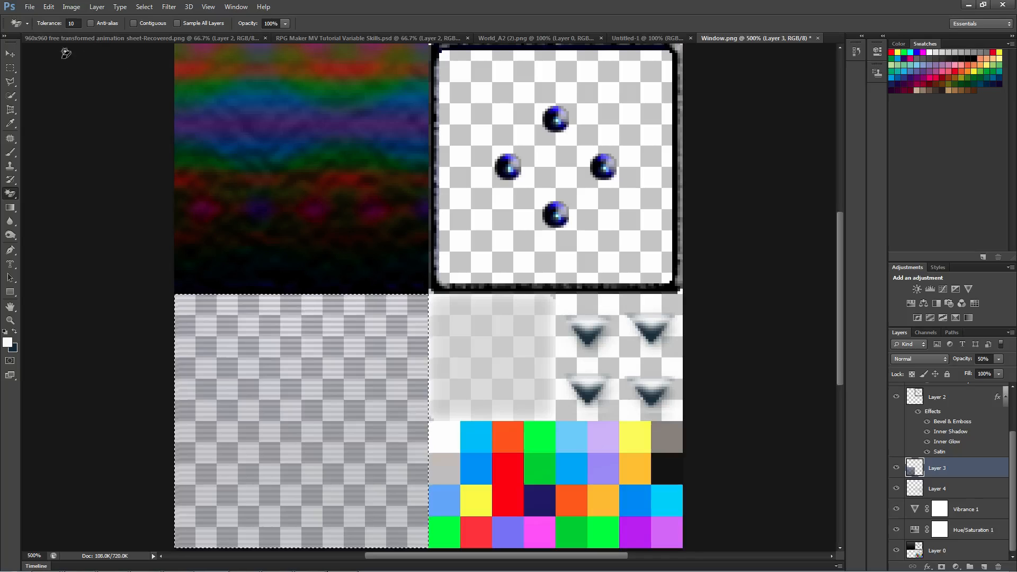
key(m)
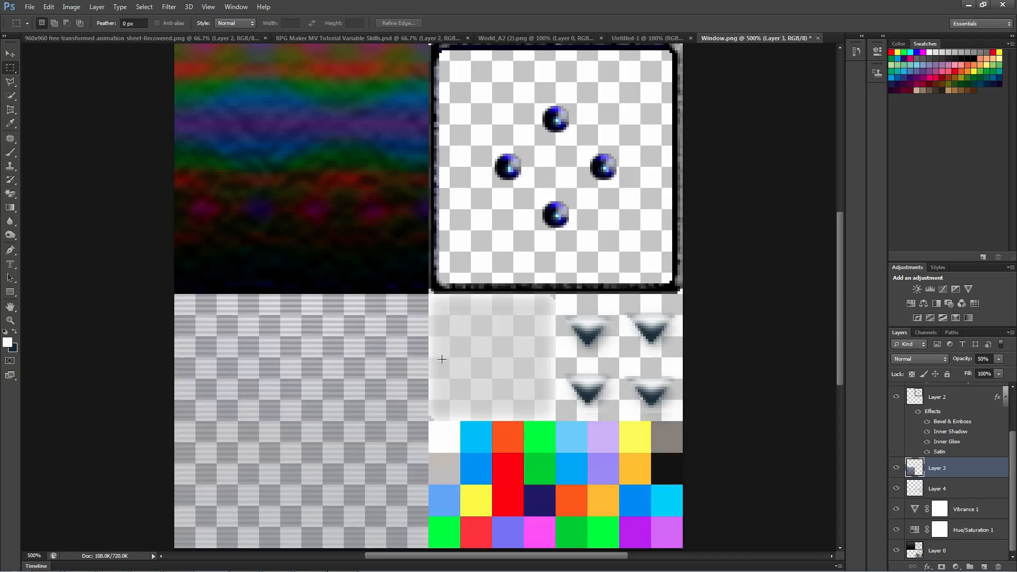
Step: Save the updated windowskin as a PNG copy over Window3.png in the system folder
scroll(371, 308, up, 3)
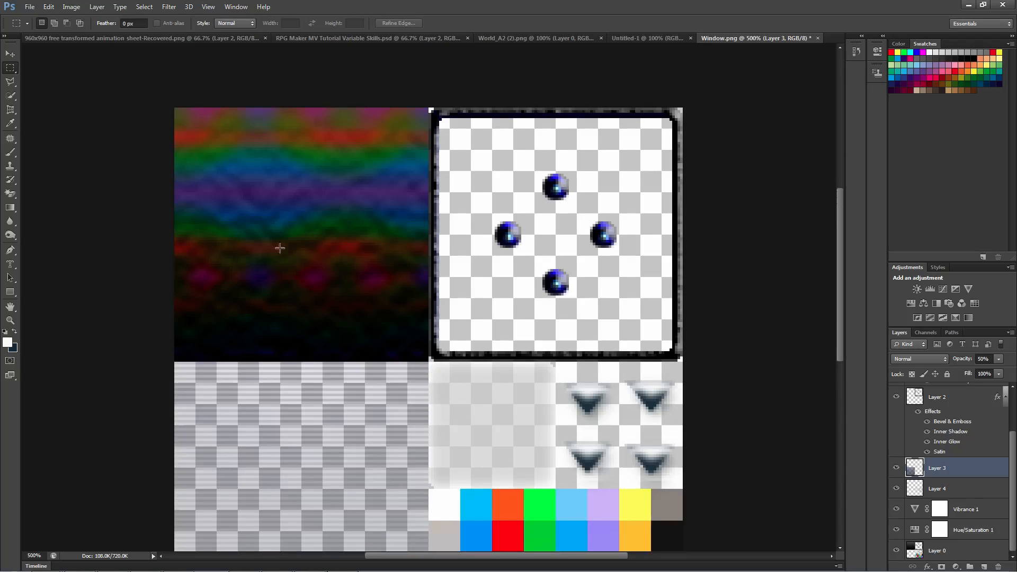
click(29, 6)
click(55, 125)
click(481, 386)
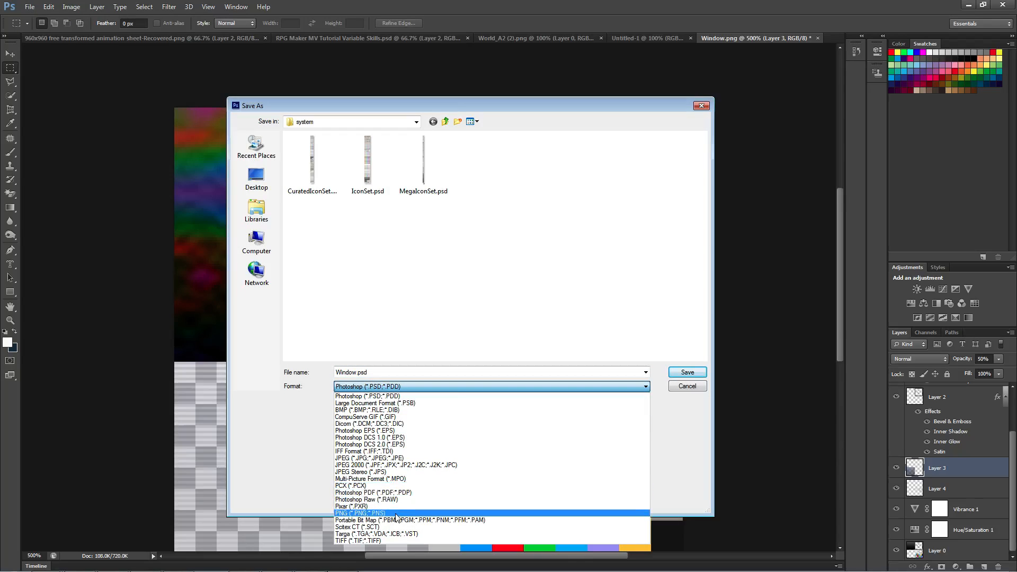
click(380, 509)
double_click(358, 372)
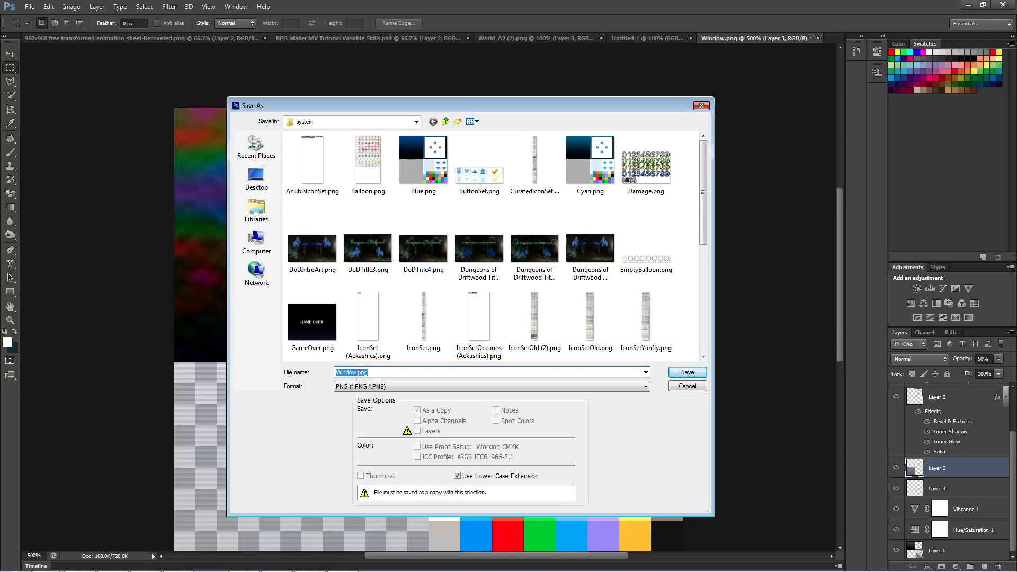
click(357, 373)
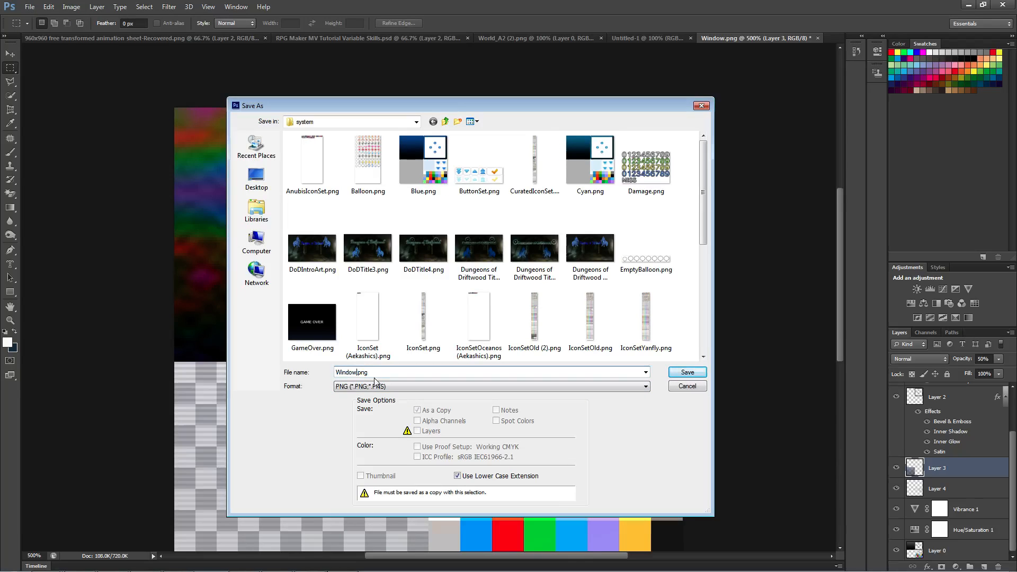
click(687, 372)
click(495, 216)
click(538, 194)
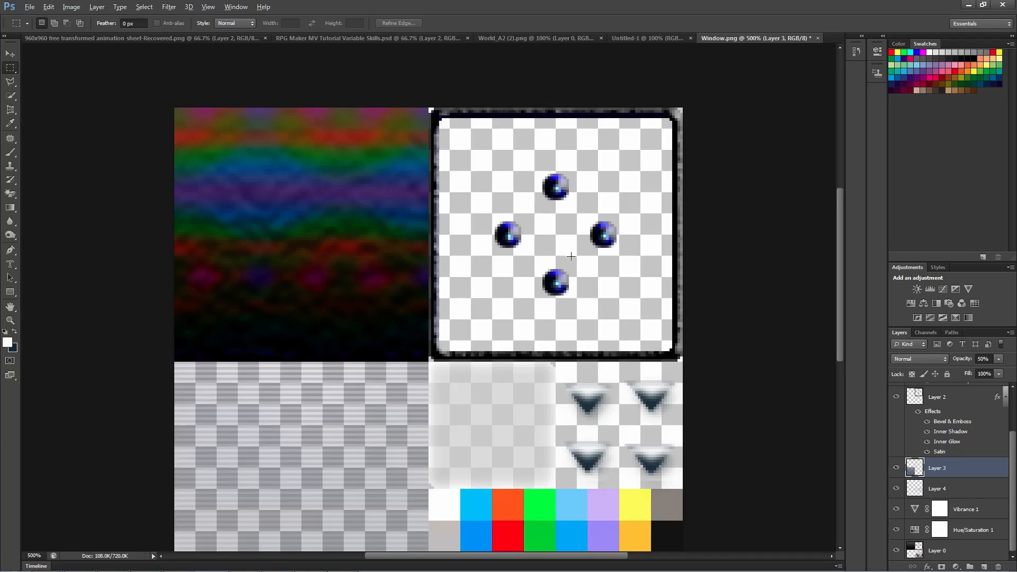
Step: Switch to RPG Maker MV, save and playtest the project, view the message windows and main menu, and close the playtest
key(alt+Tab)
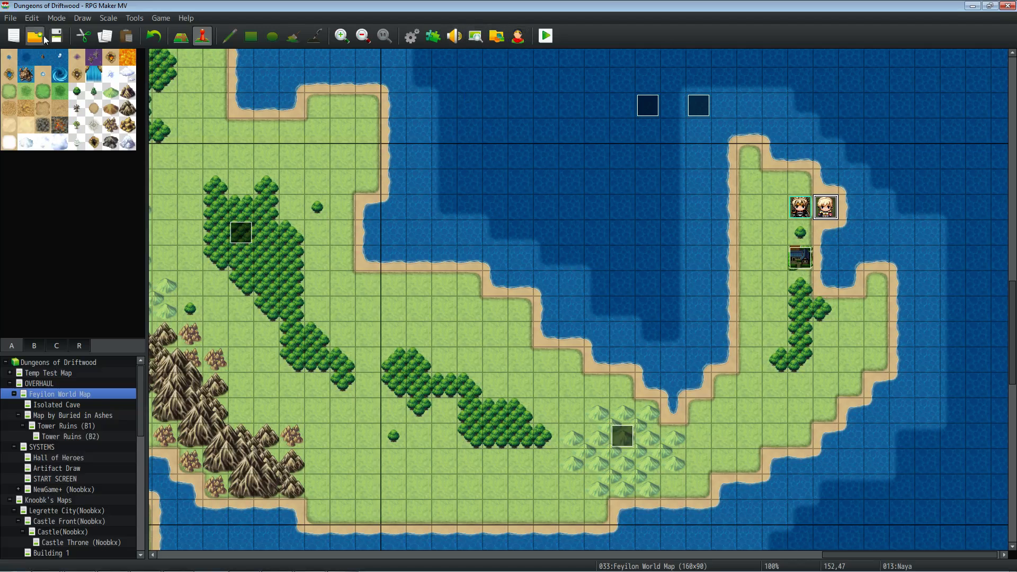
click(56, 35)
click(546, 36)
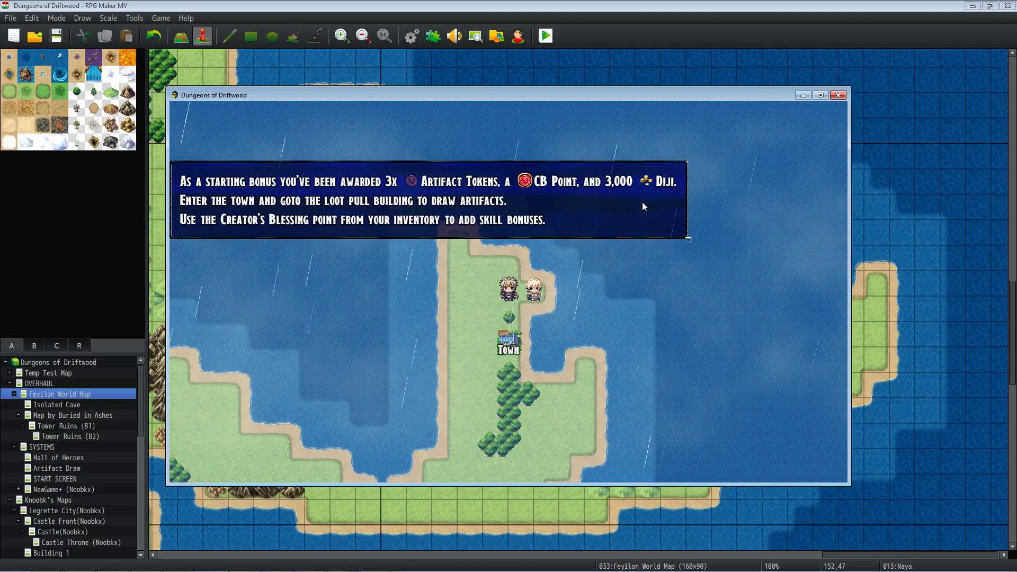
click(574, 205)
right_click(574, 205)
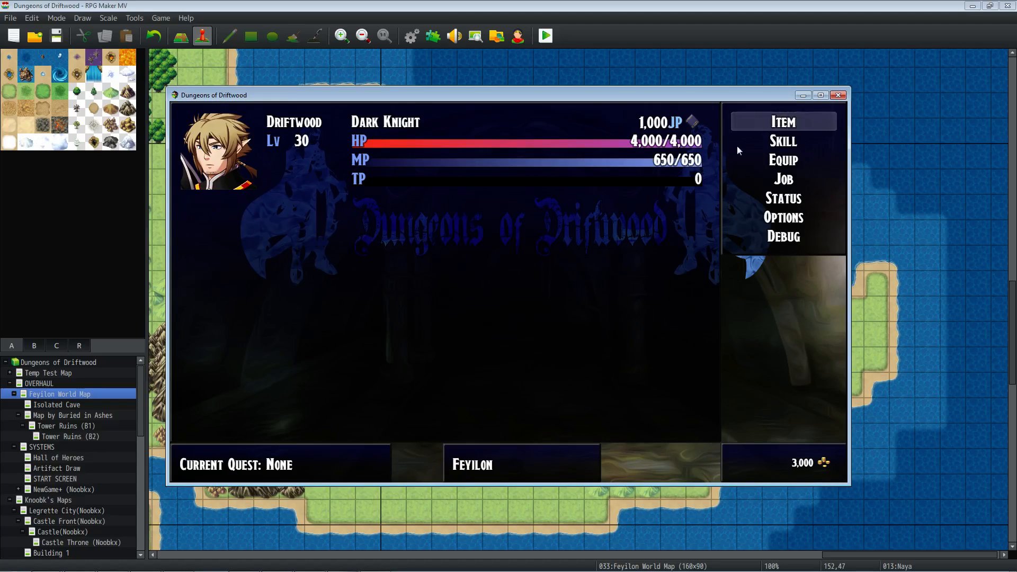
right_click(744, 157)
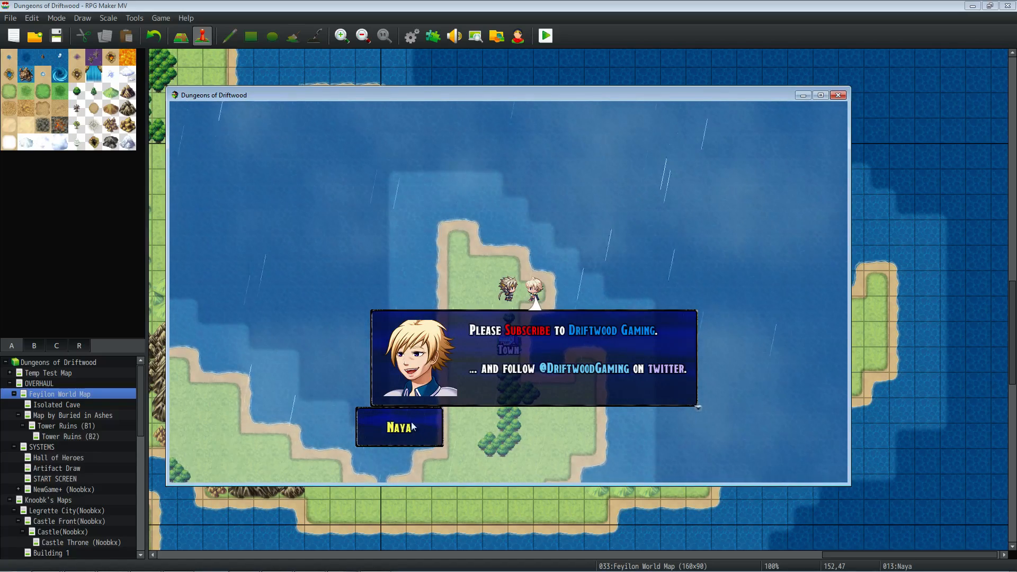
click(682, 370)
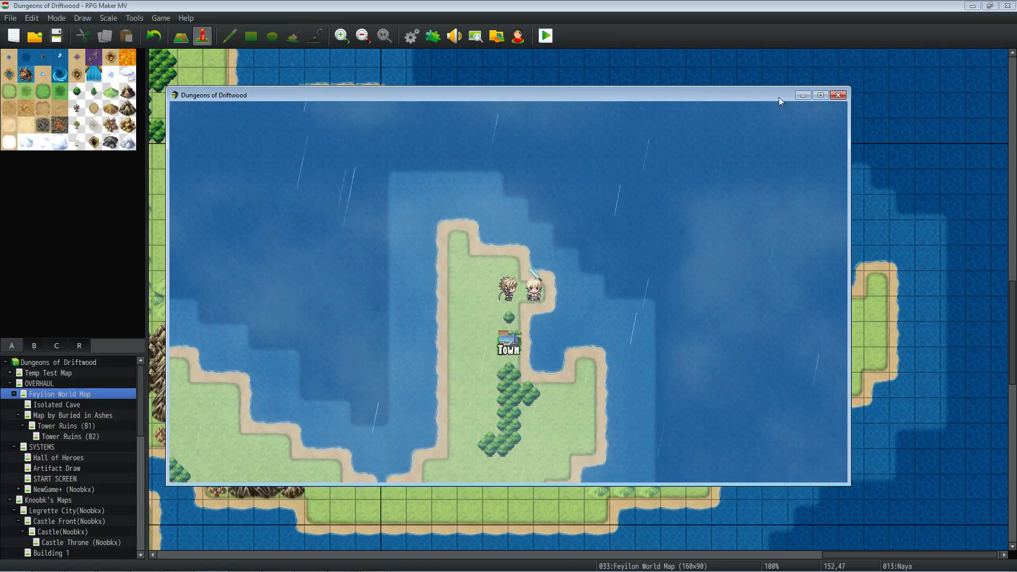
click(838, 95)
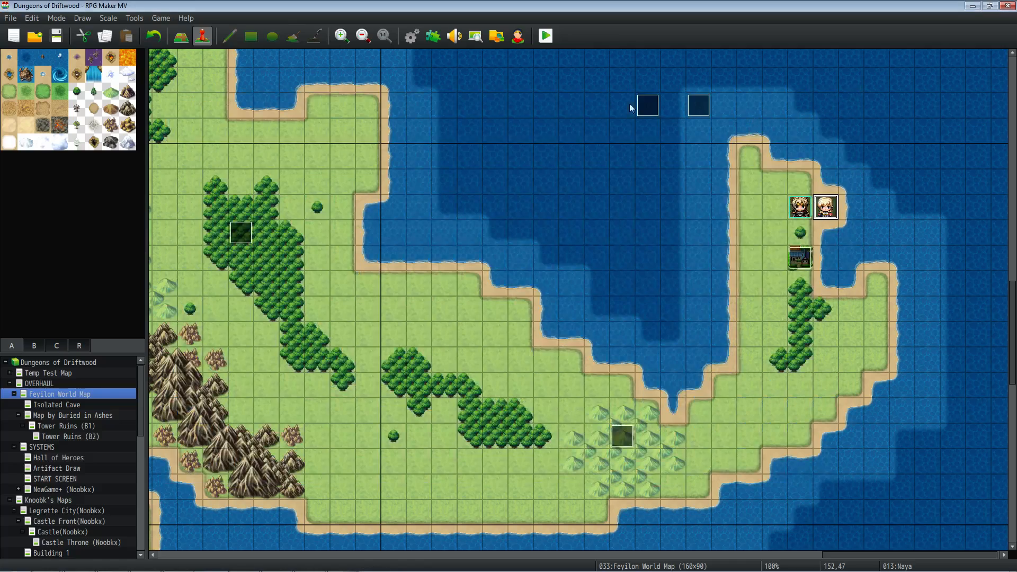
Step: Set the Indicator Zoom parameter of the GALV_MessageStyles plugin to 125 and apply the plugin changes
click(433, 36)
drag(704, 186, 706, 409)
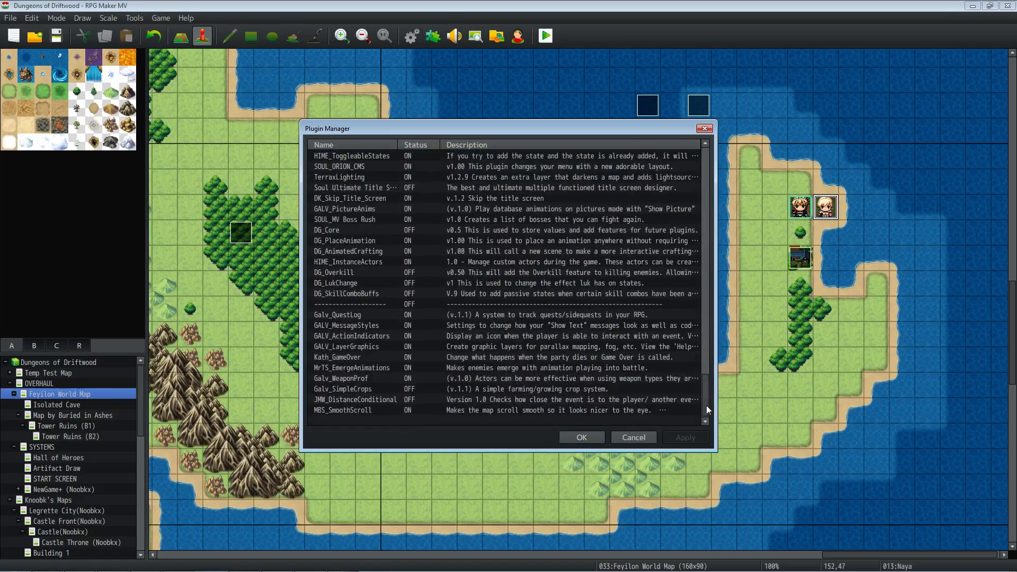
double_click(379, 326)
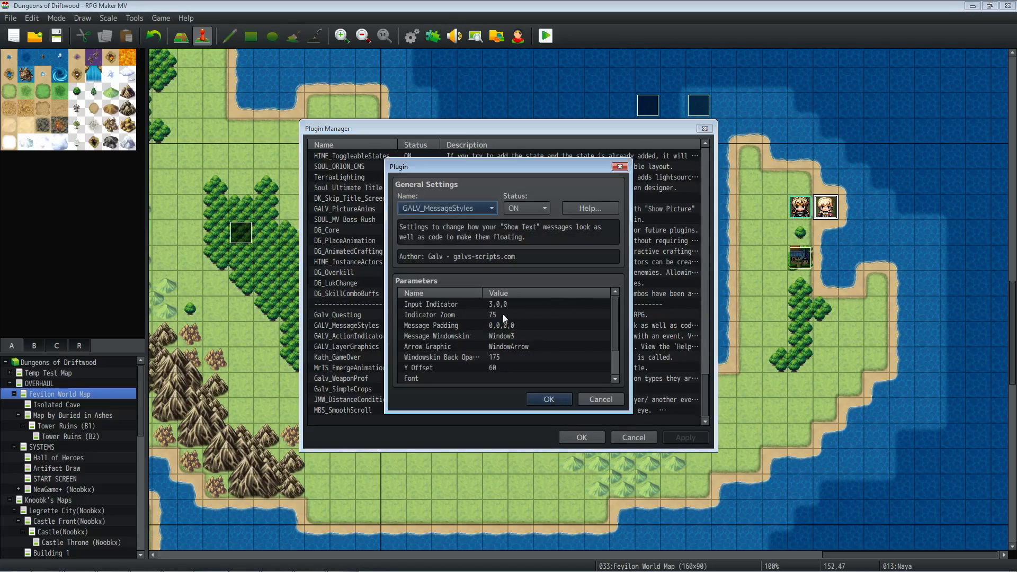
double_click(503, 315)
text(125)
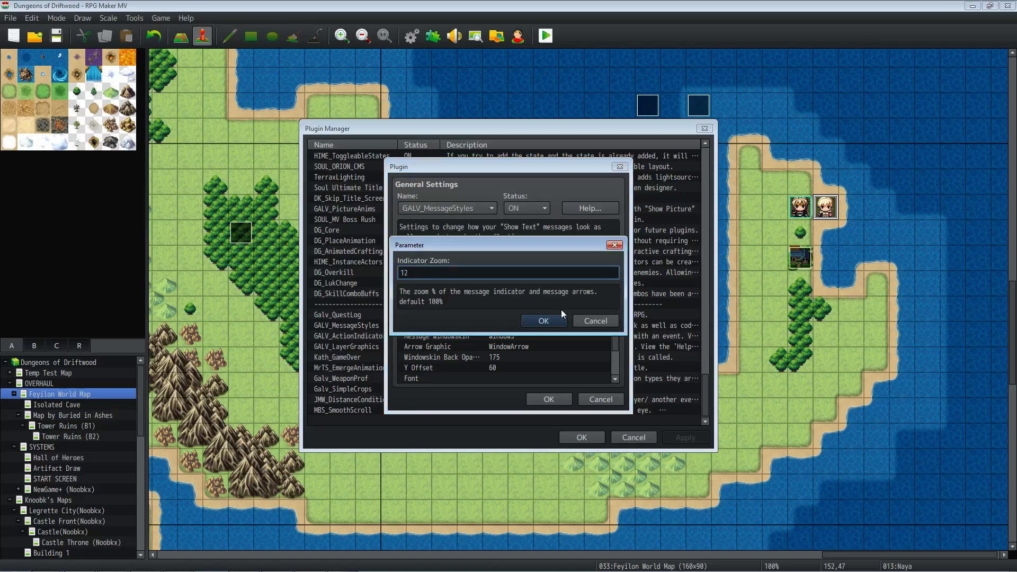
click(544, 321)
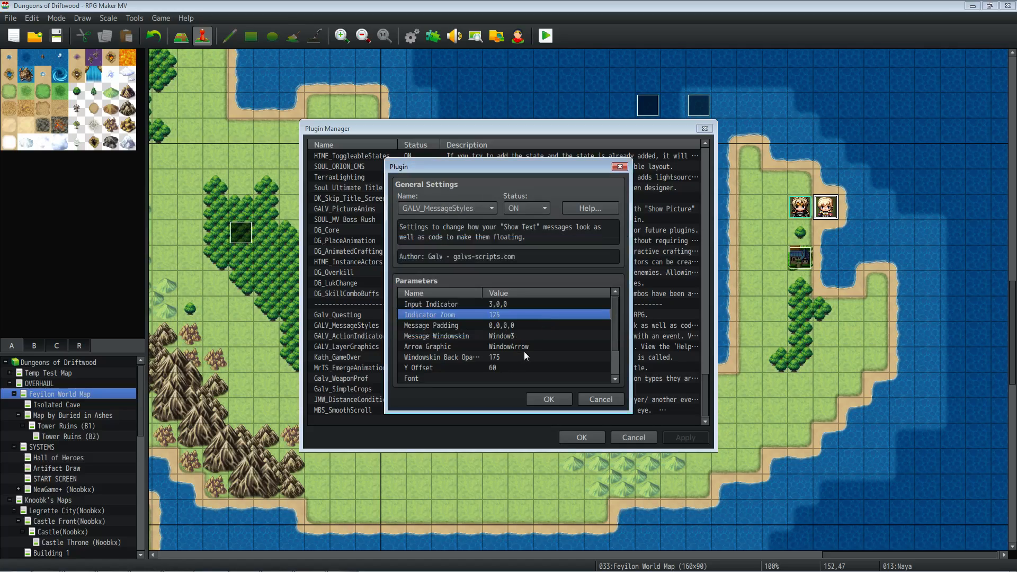
click(527, 336)
click(548, 400)
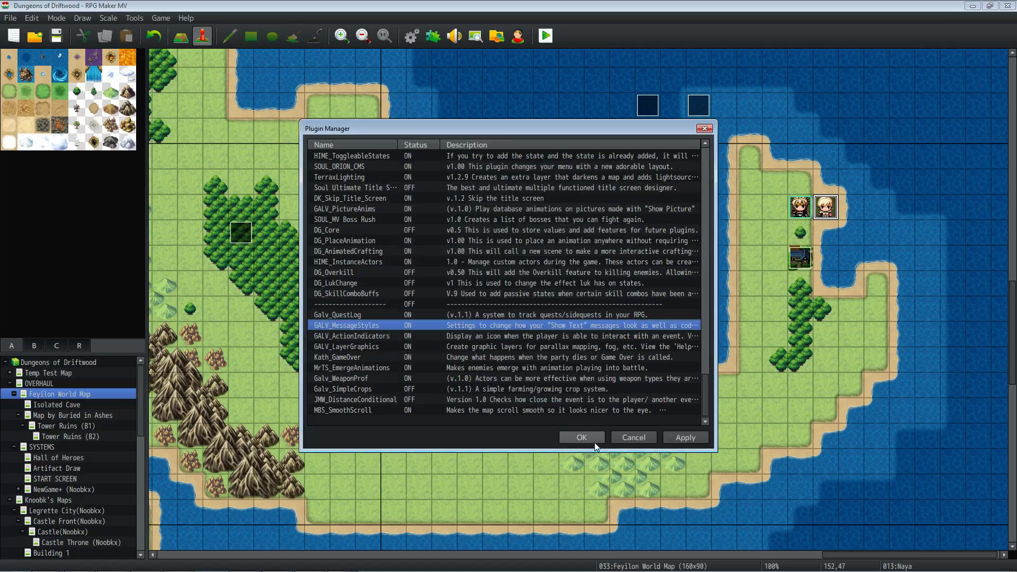
click(583, 435)
Step: Switch back to Photoshop and select Layer 1, the coloured window background
key(alt+Tab)
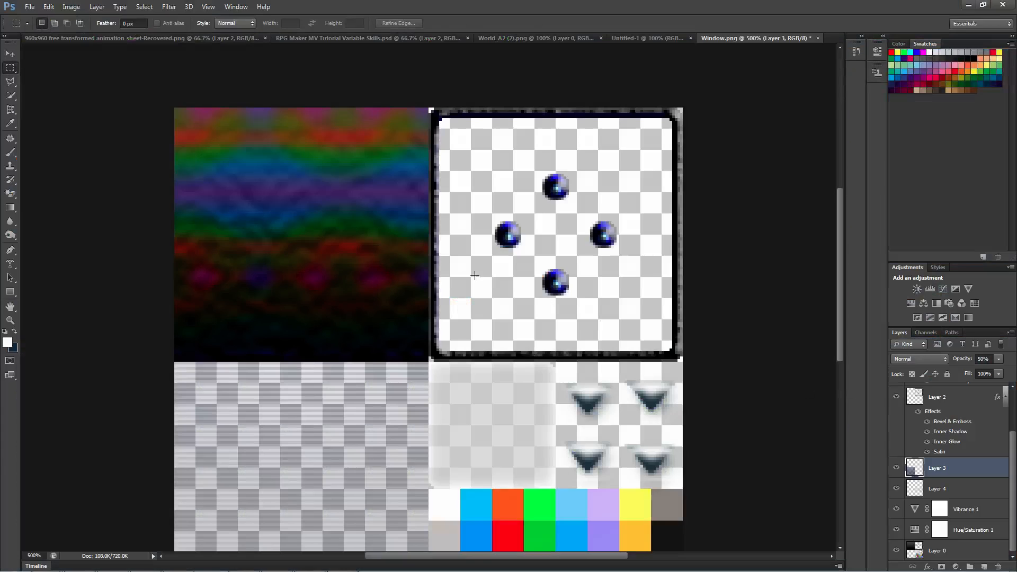
scroll(812, 390, down, 1)
drag(1012, 424, 1013, 398)
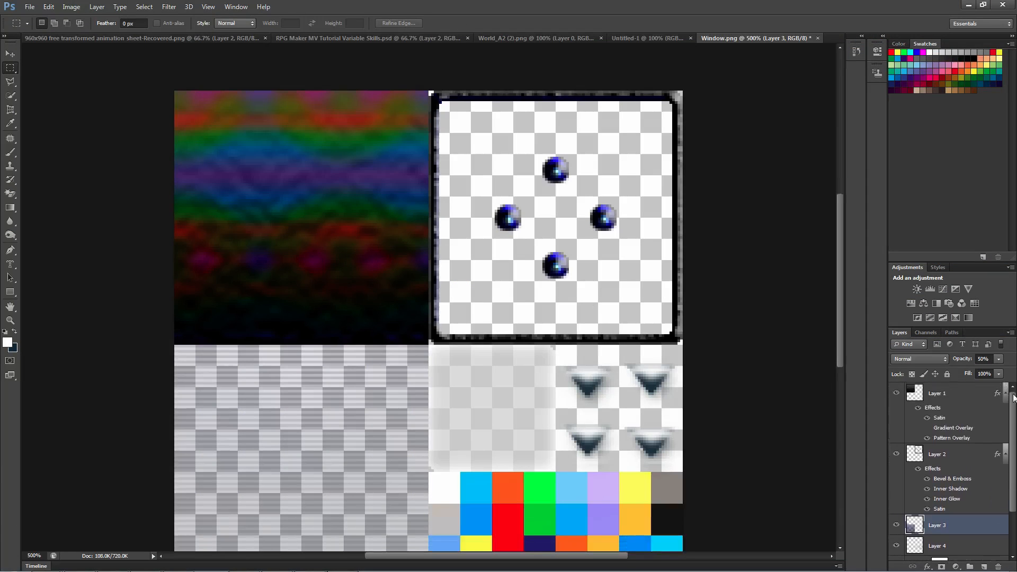
click(914, 393)
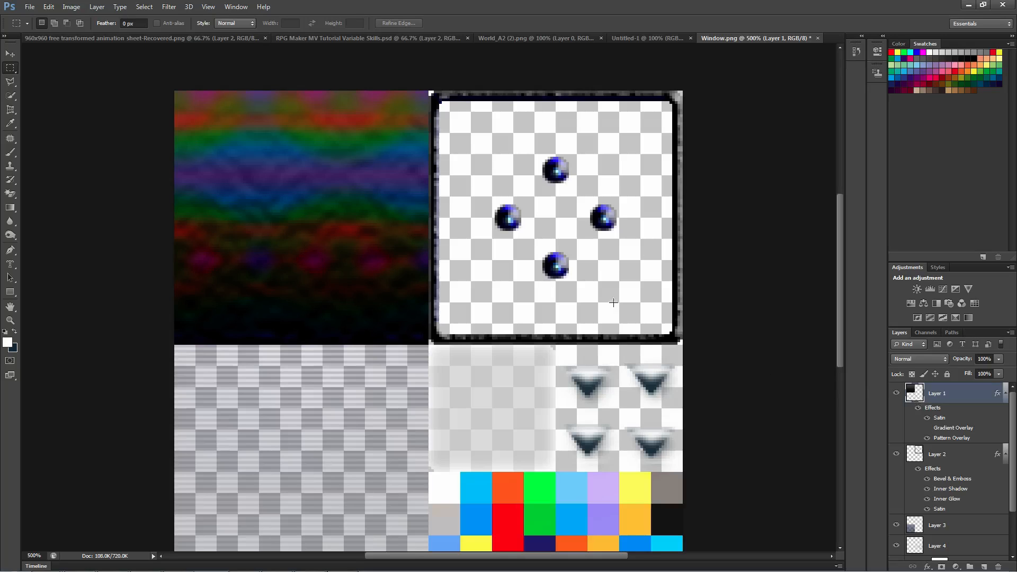
Step: Try the Water Paper filter from the Filter Gallery on Layer 1 and undo it
click(169, 7)
click(183, 46)
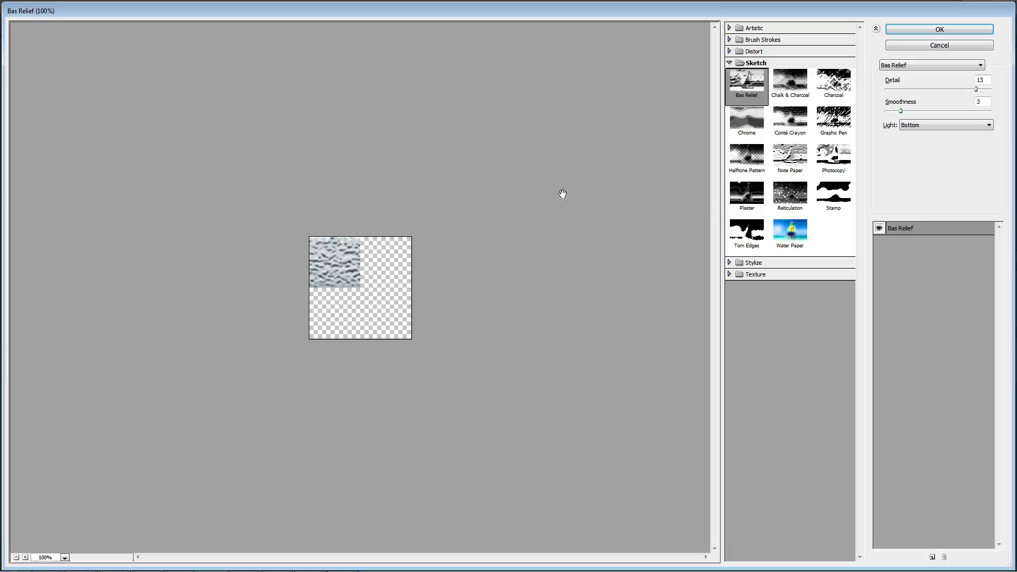
click(748, 232)
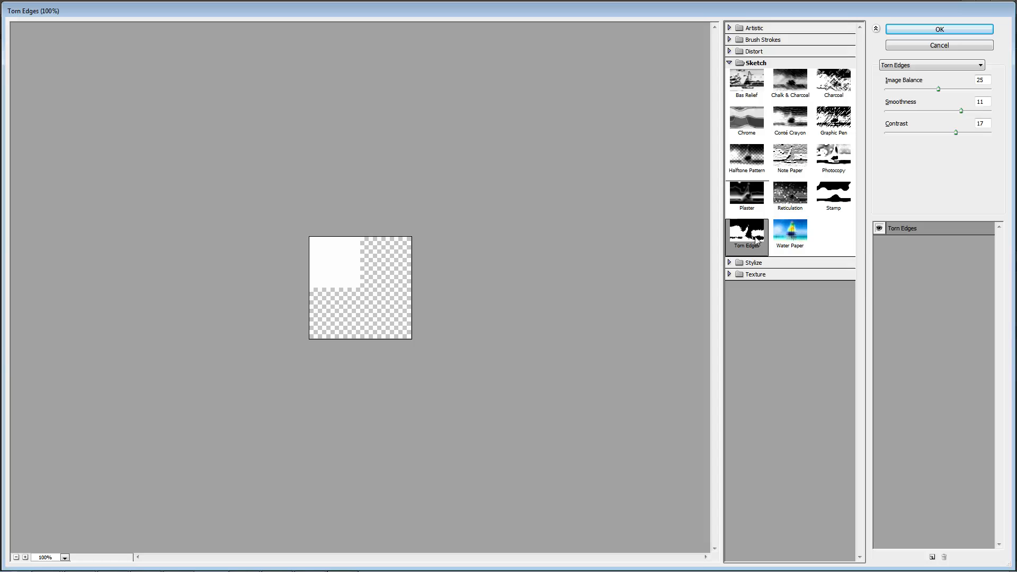
click(789, 225)
click(926, 27)
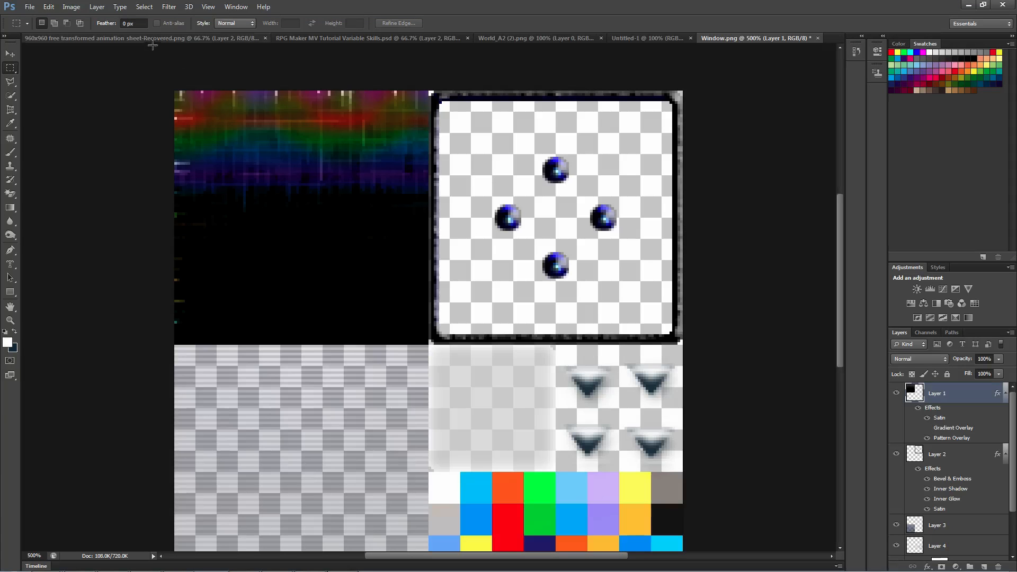
click(48, 7)
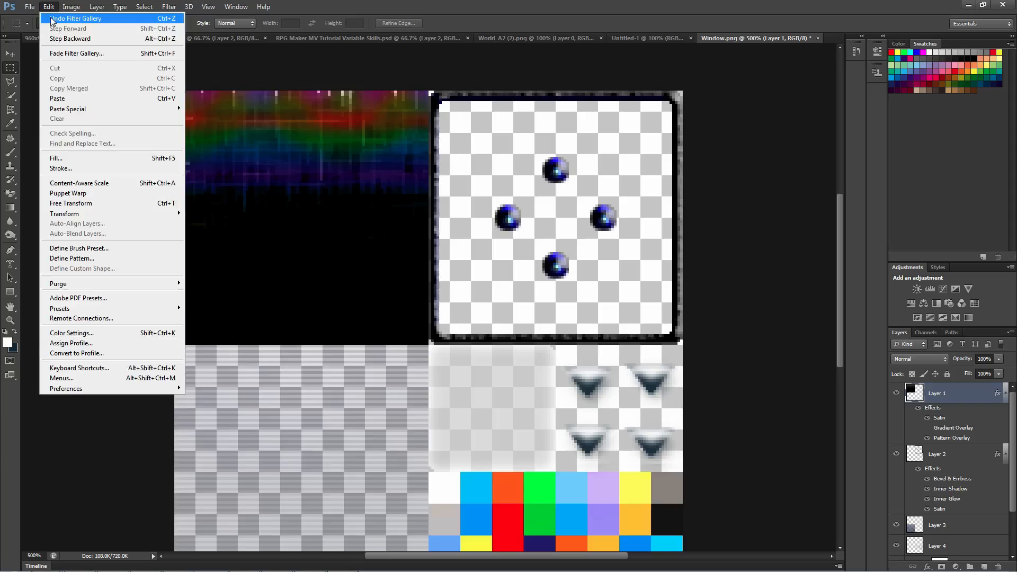
click(52, 20)
Step: Open the Filter Gallery for Layer 1 and preview the Accented Edges, Angled Strokes and Spatter brush stroke filters
click(168, 6)
click(196, 53)
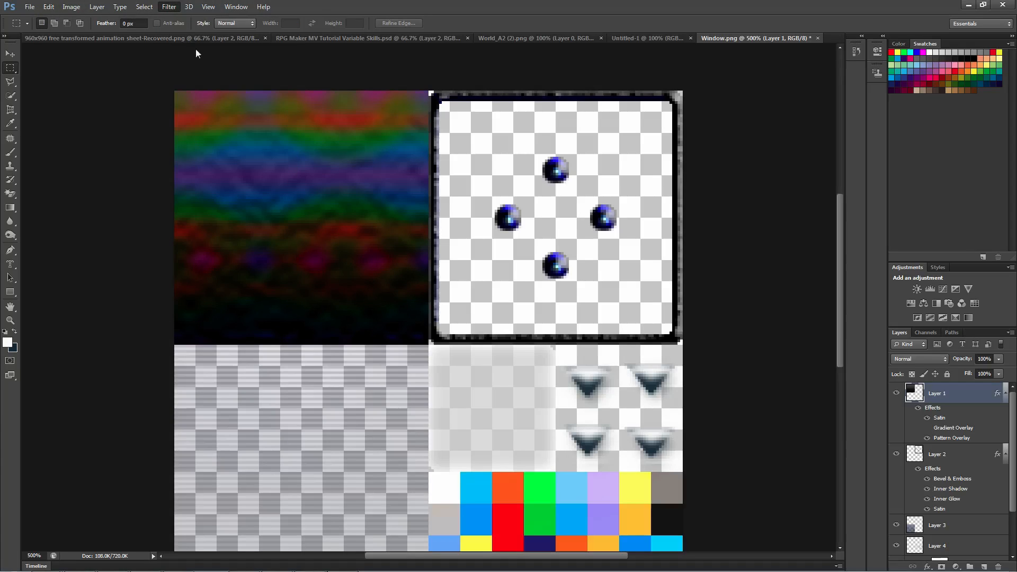
click(762, 89)
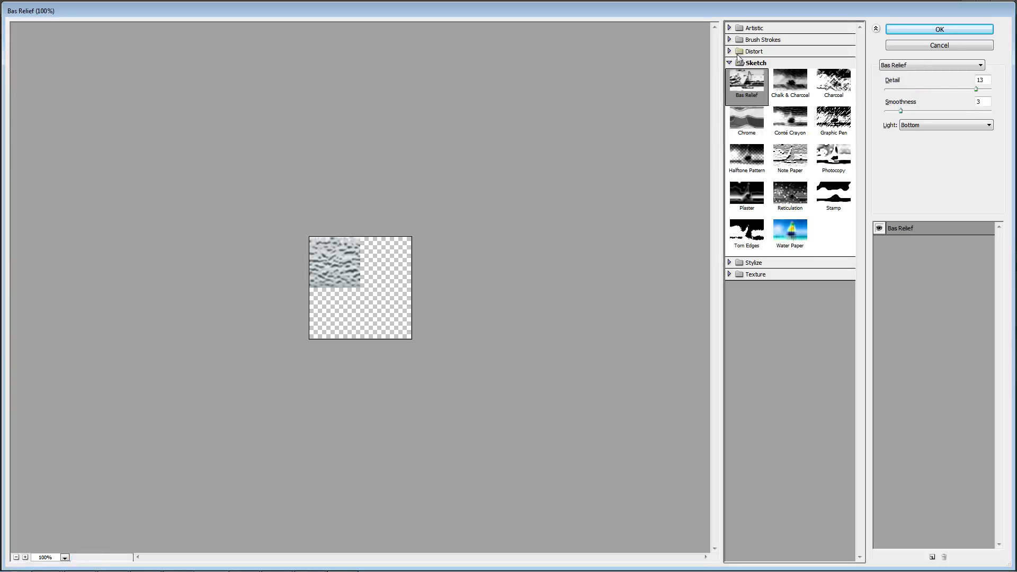
click(740, 39)
click(747, 59)
click(790, 60)
click(752, 78)
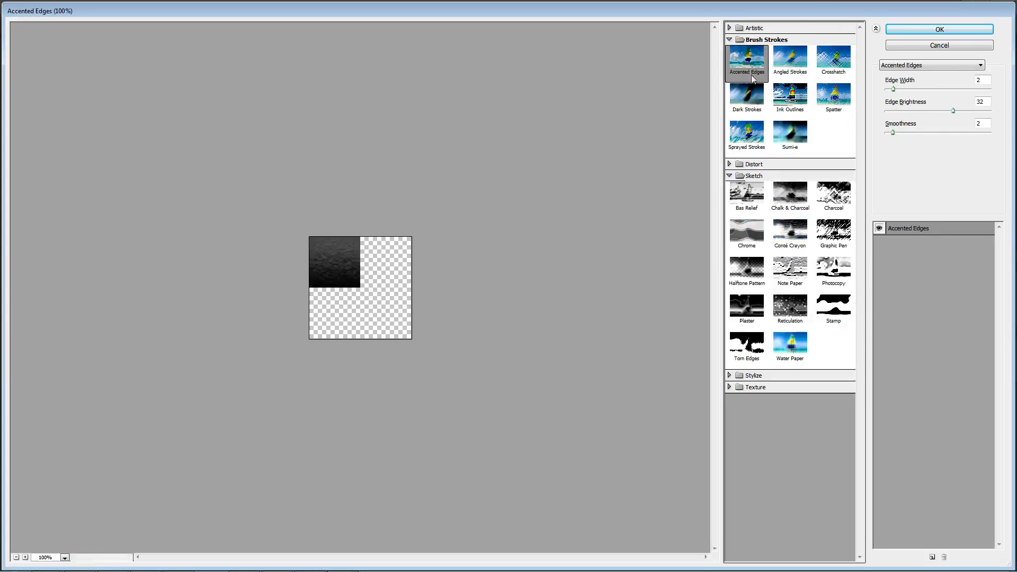
click(832, 99)
click(804, 62)
click(822, 99)
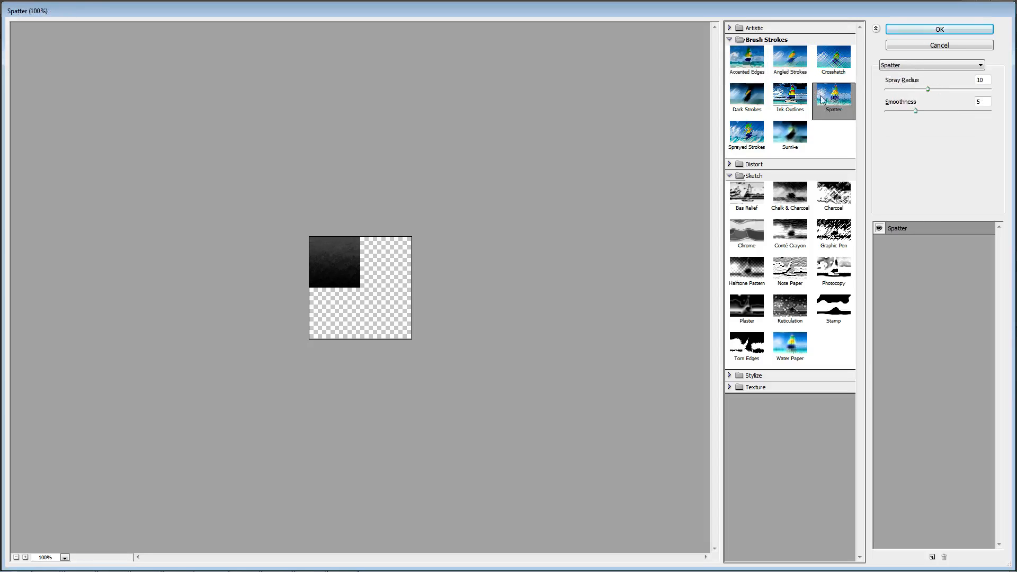
Step: Compare further brush stroke filters and apply Sprayed Strokes to Layer 1 with stroke length 12, spray radius 7 and Right Diagonal direction
click(790, 58)
click(757, 104)
click(757, 130)
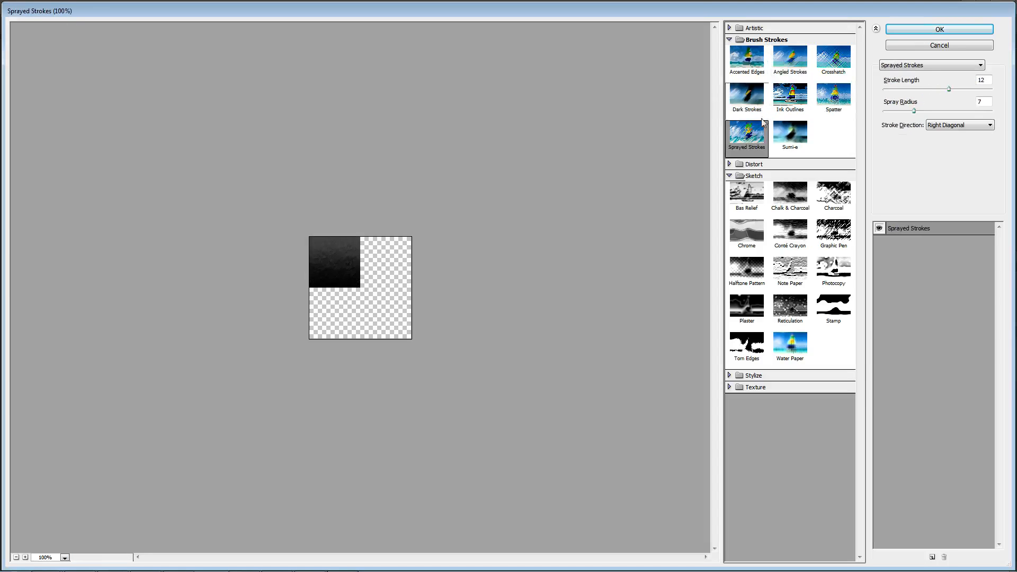
click(790, 58)
click(753, 135)
click(951, 30)
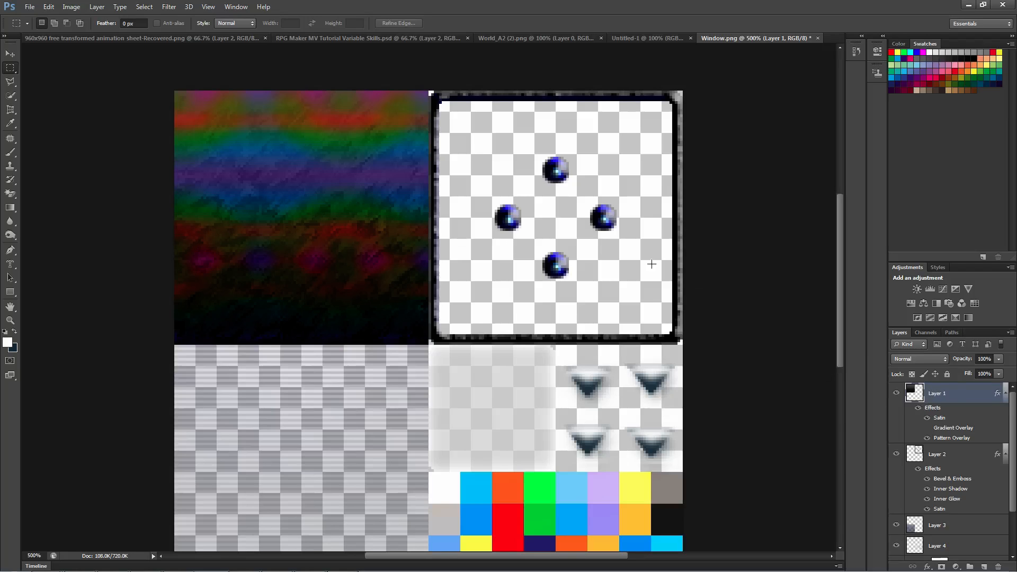
Step: Start saving the edited windowskin under a new name in the system folder, with the file name Window3.psd
scroll(538, 298, down, 5)
scroll(538, 297, up, 7)
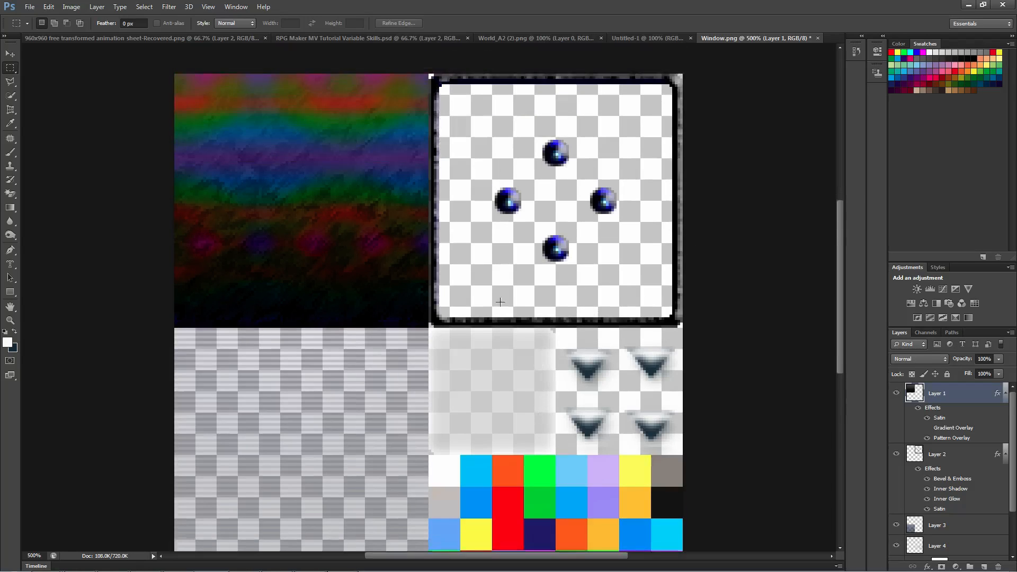
click(29, 7)
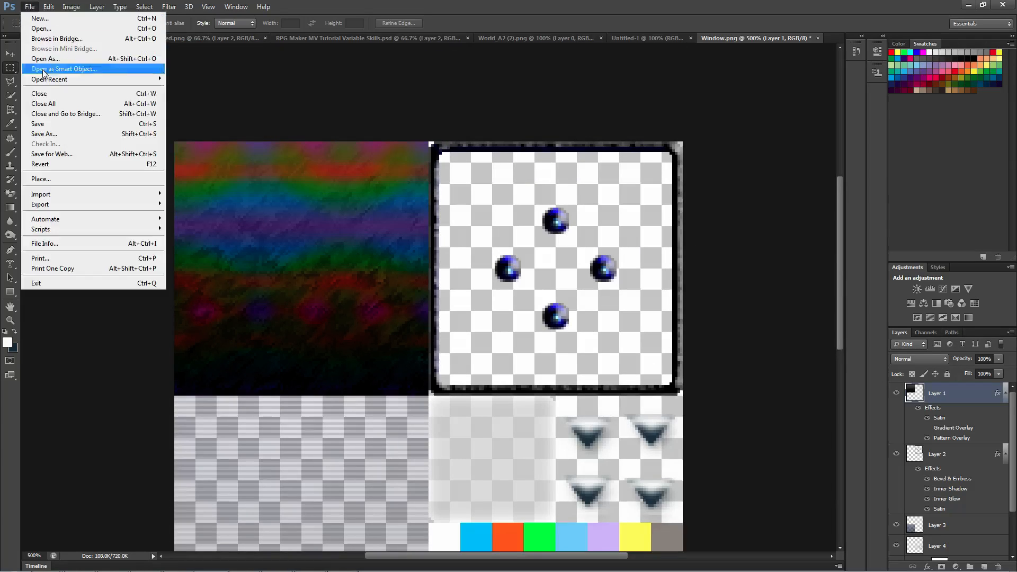
click(59, 132)
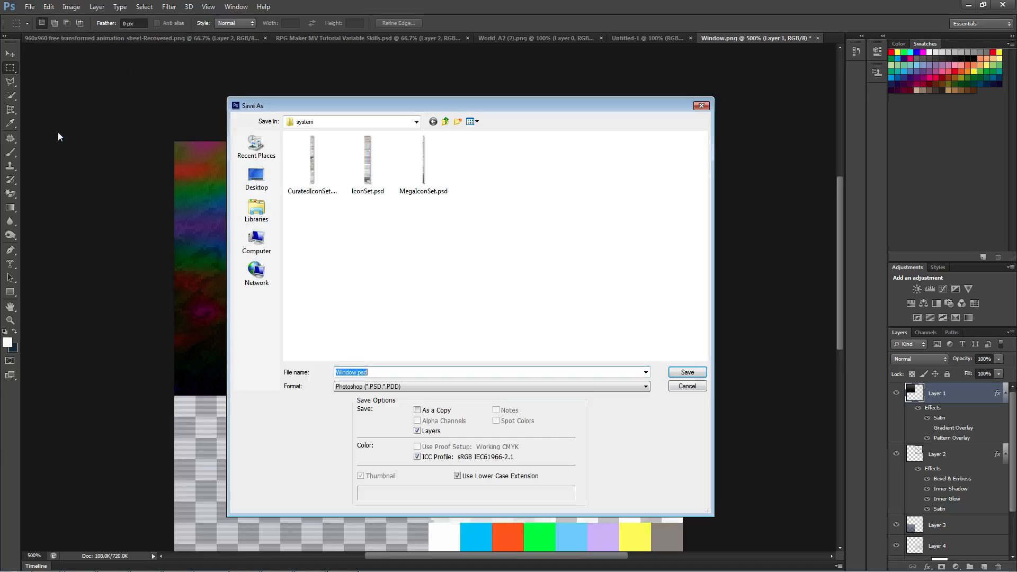
click(360, 372)
text(3)
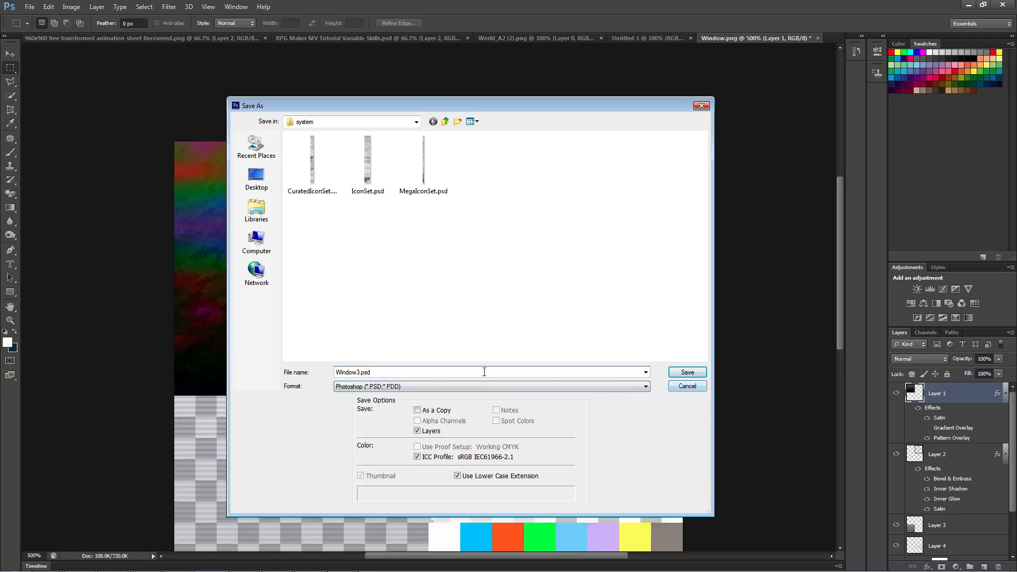